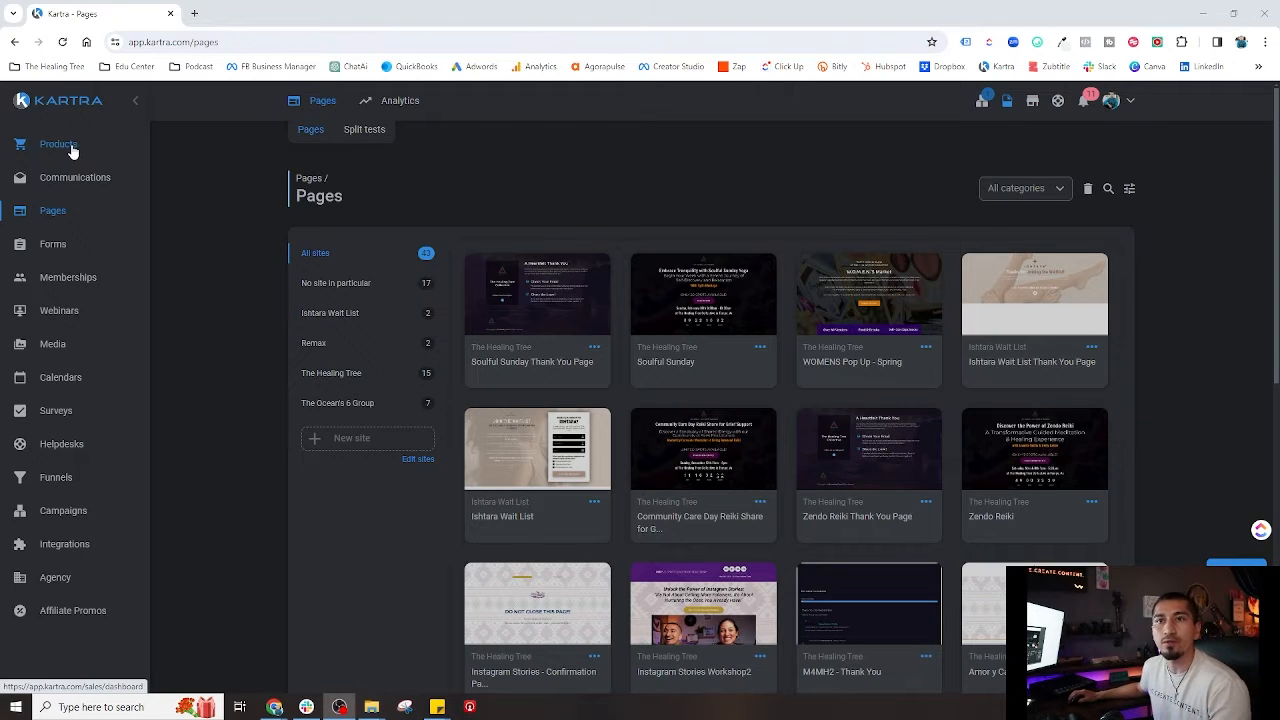
Create a new main product with the internal name "Soulful Sunday" in the Products section.
{"action": "left_click", "coordinate": [72, 150]}
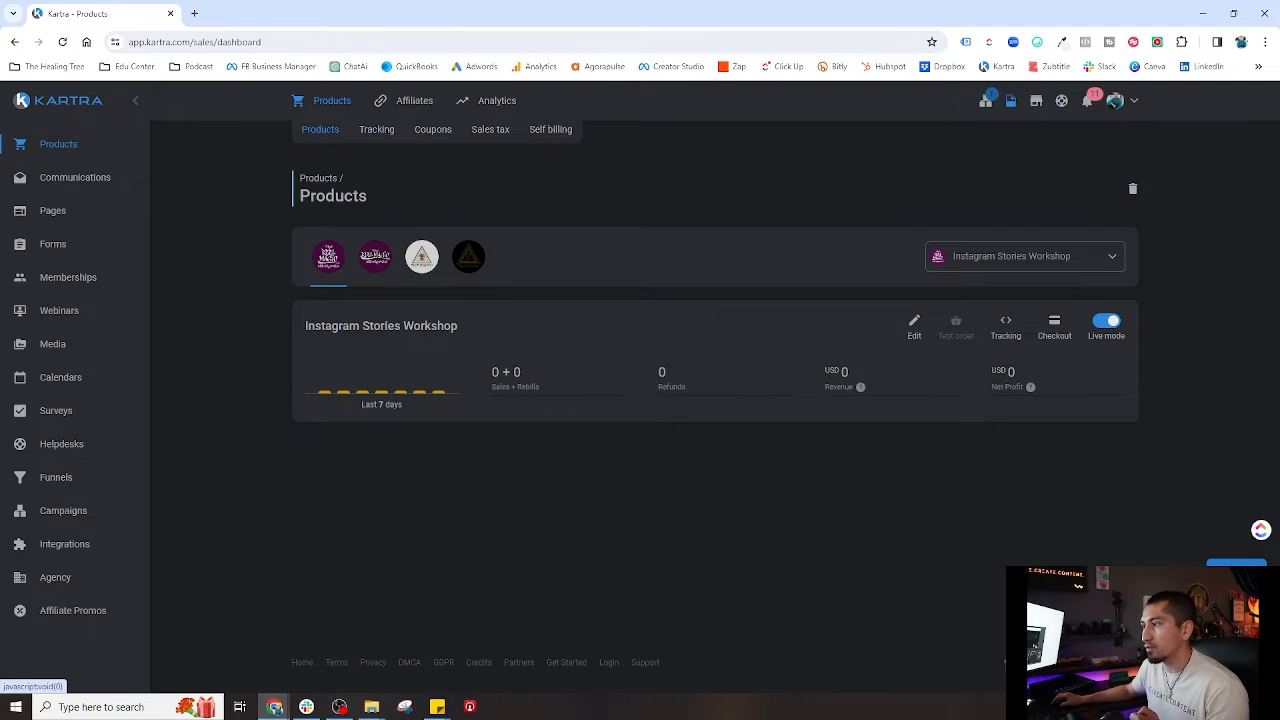
{"action": "left_click", "coordinate": [1236, 571]}
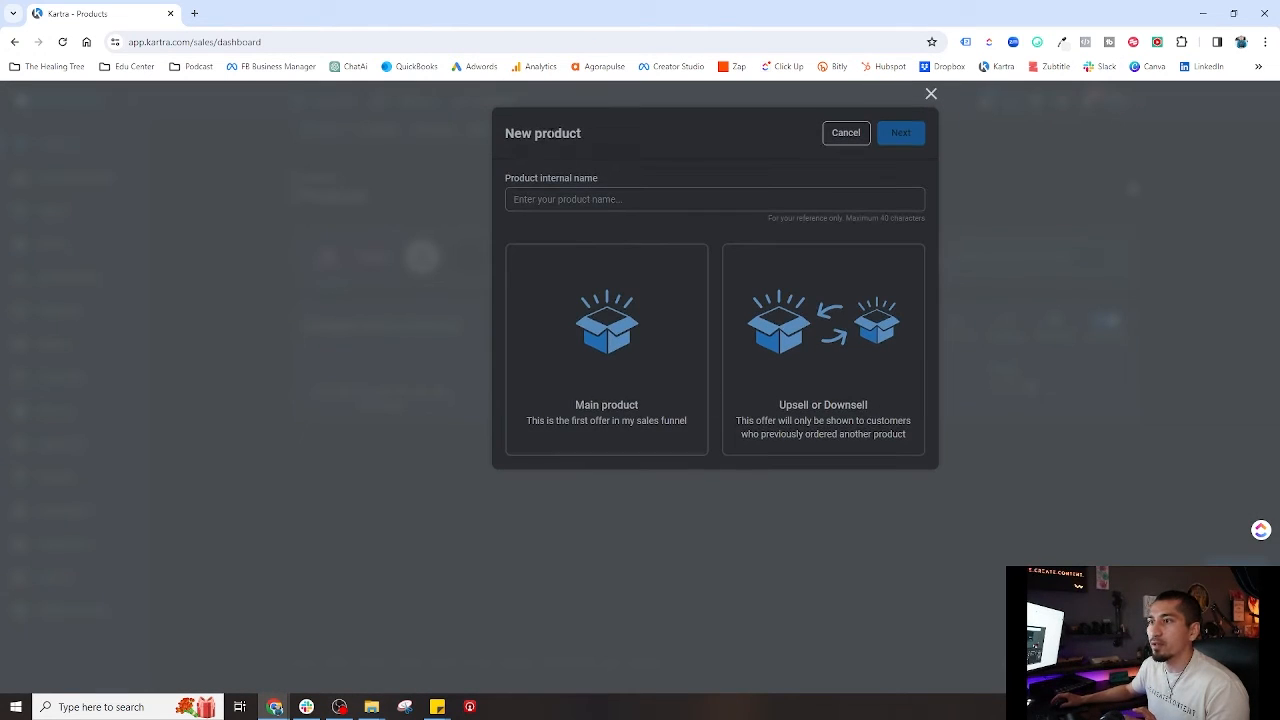
{"action": "left_click", "coordinate": [596, 203]}
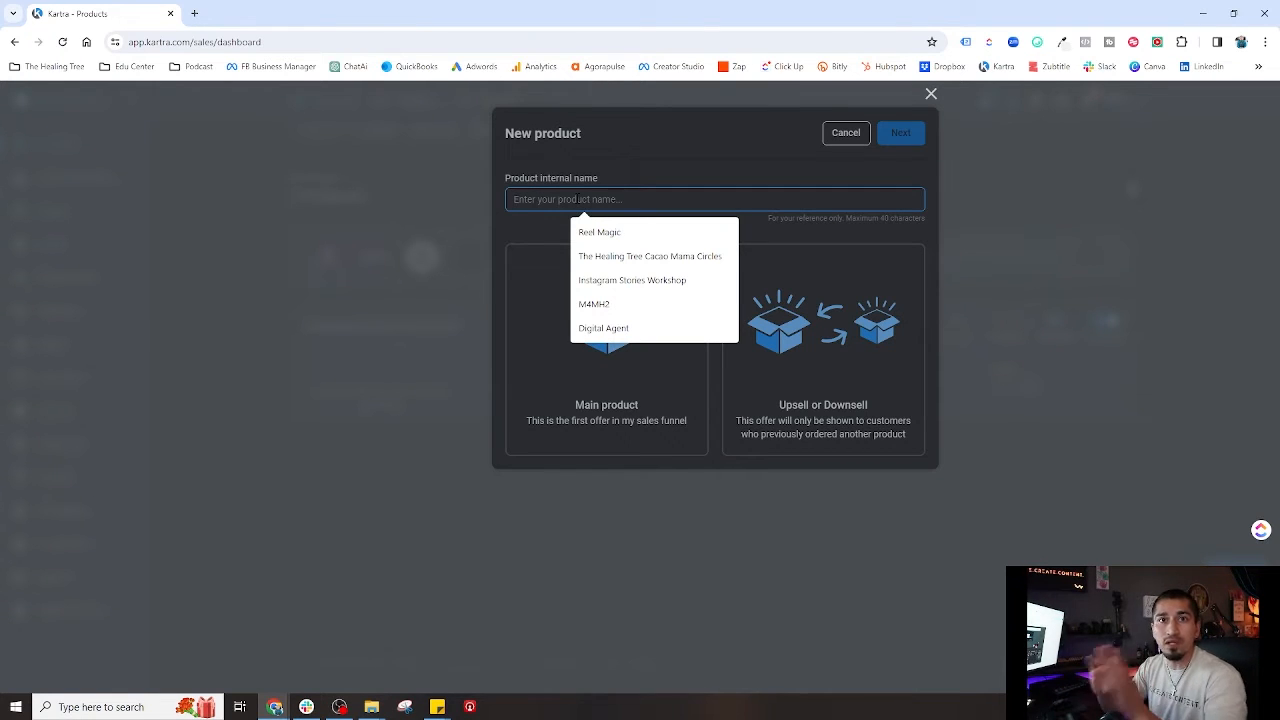
{"action": "type", "text": "Soul"}
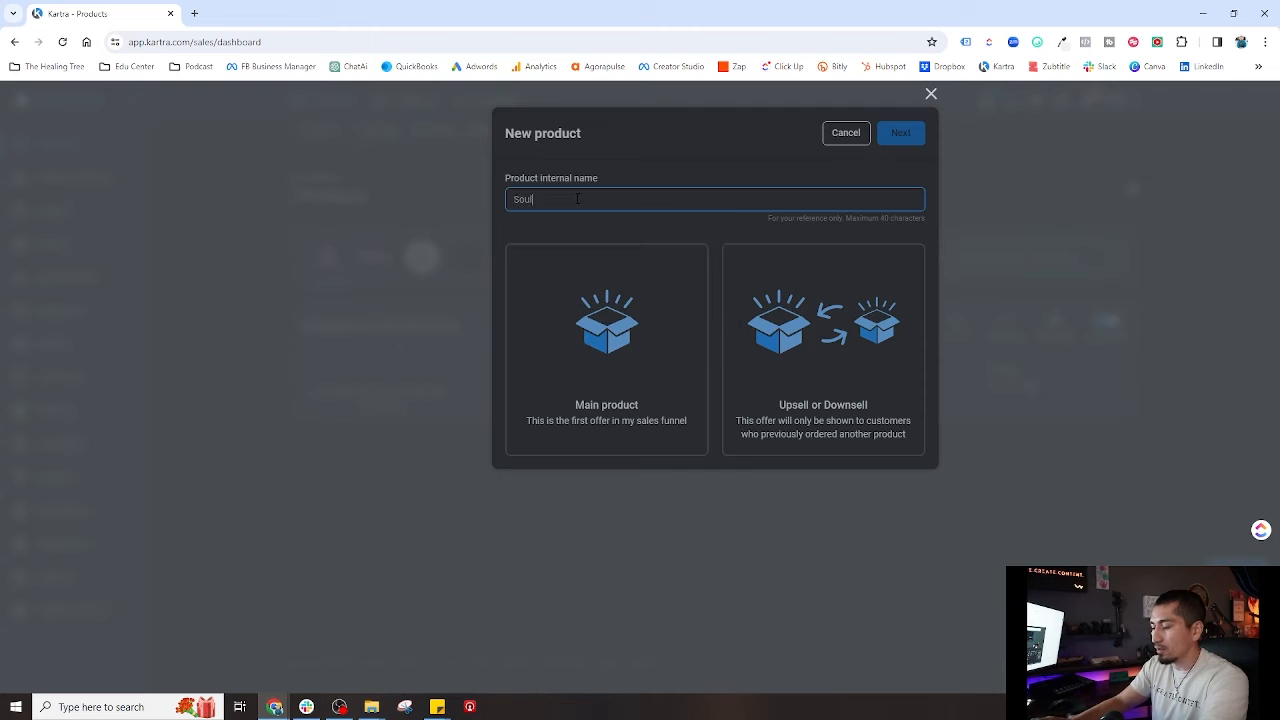
{"action": "type", "text": "ful Sunday"}
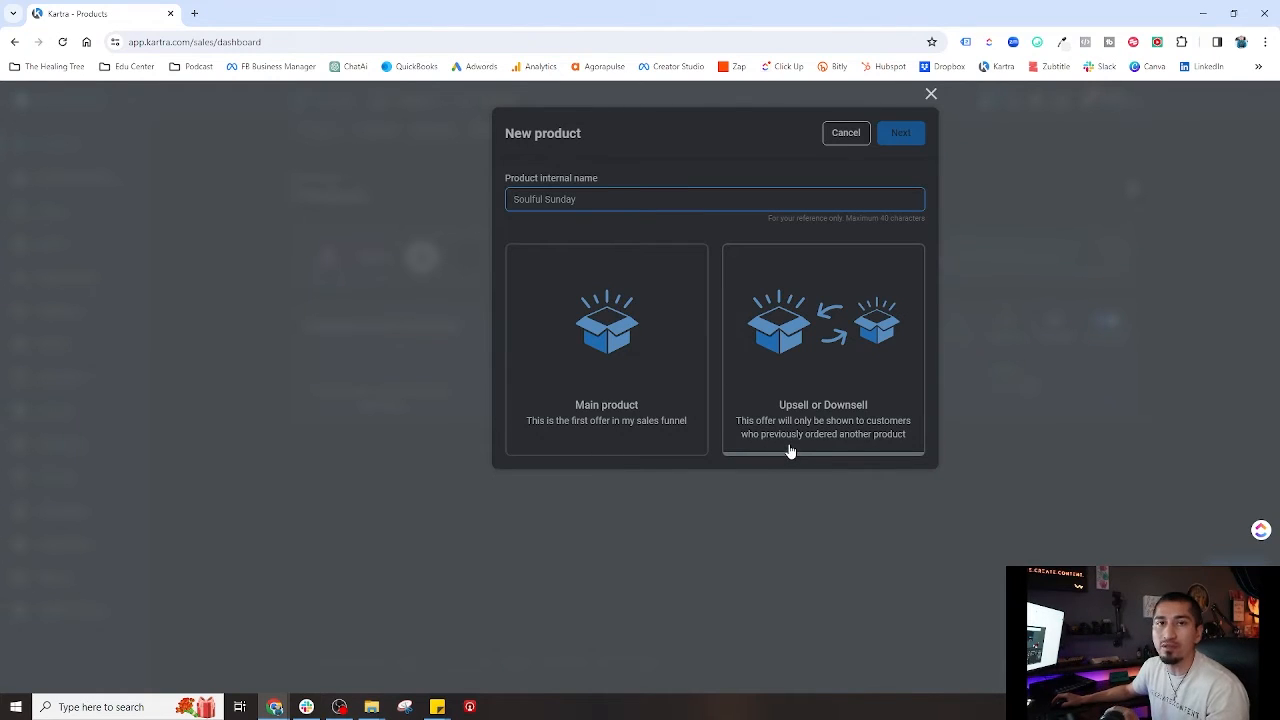
{"action": "left_click", "coordinate": [630, 351]}
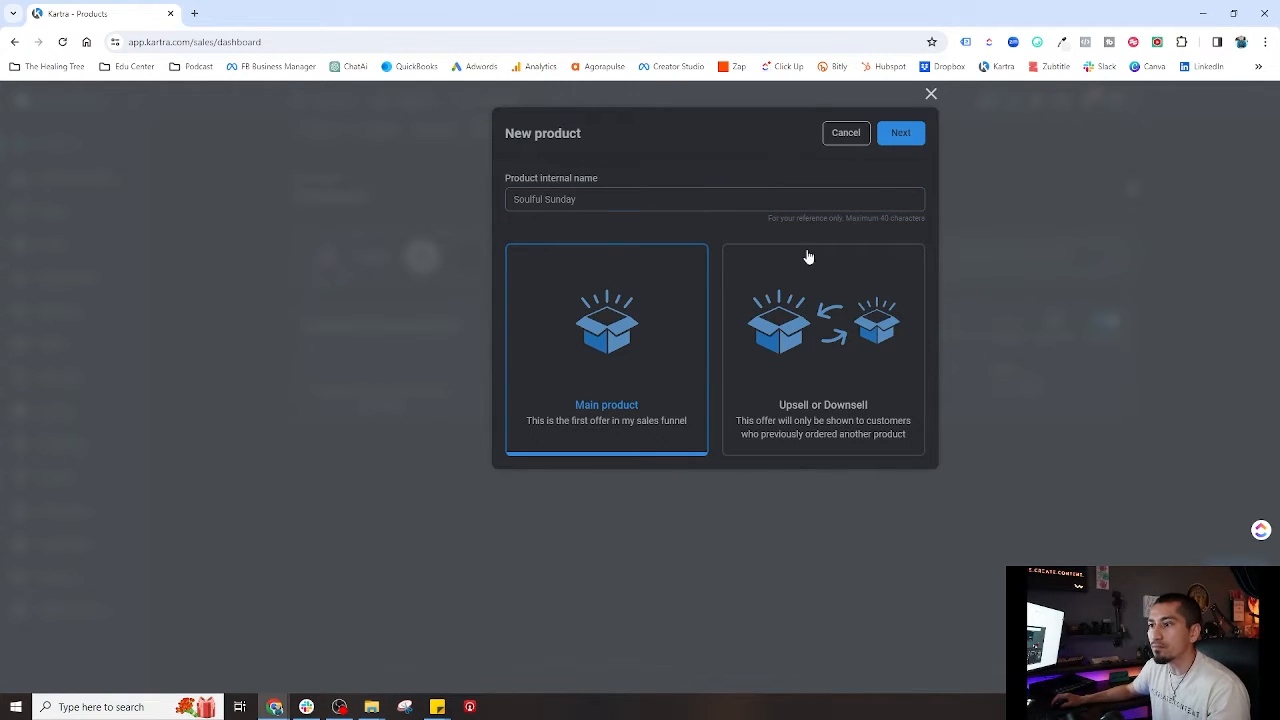
{"action": "left_click", "coordinate": [901, 141]}
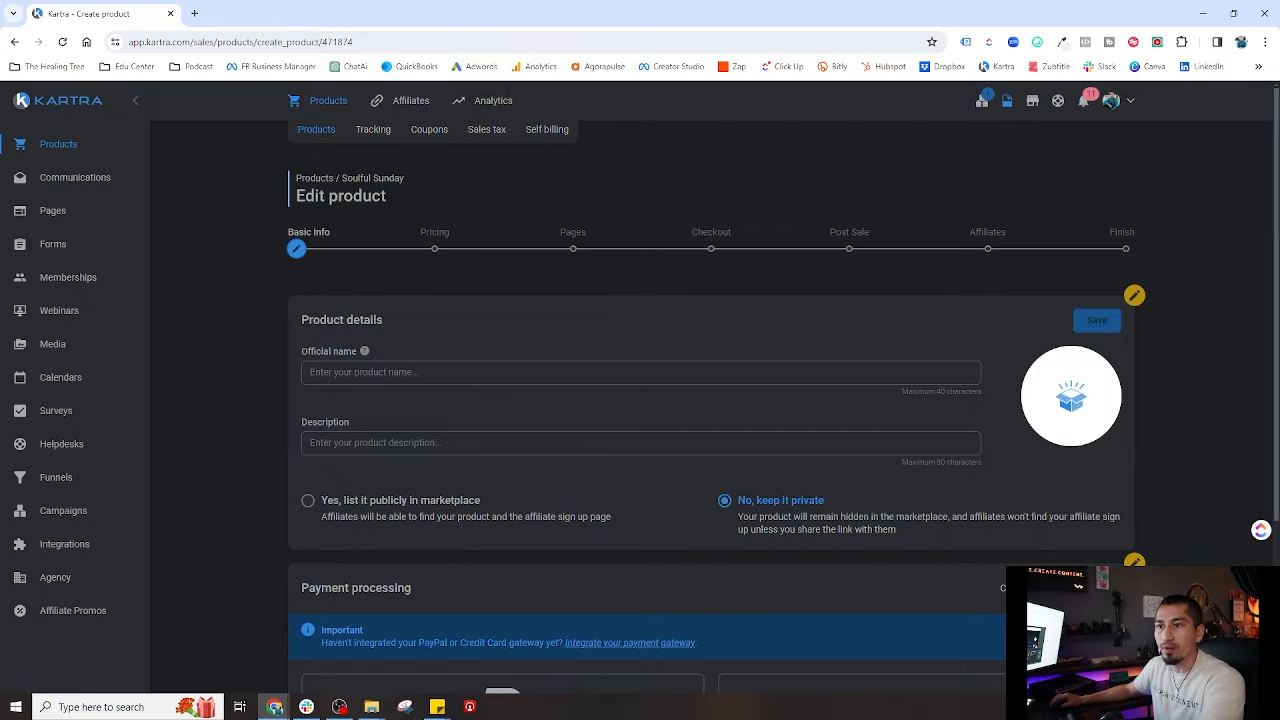
Set the product's official name to "Soulful Sunday" in the product details.
{"action": "left_click", "coordinate": [421, 376]}
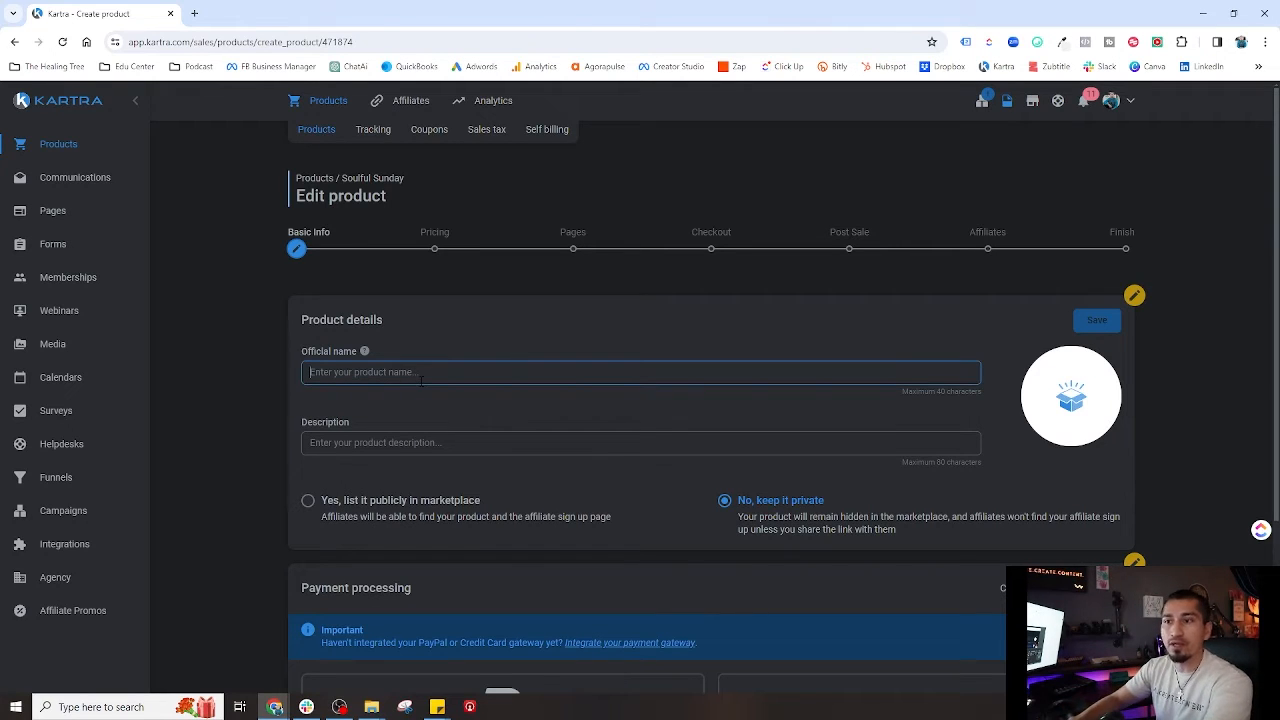
{"action": "type", "text": "Soulf"}
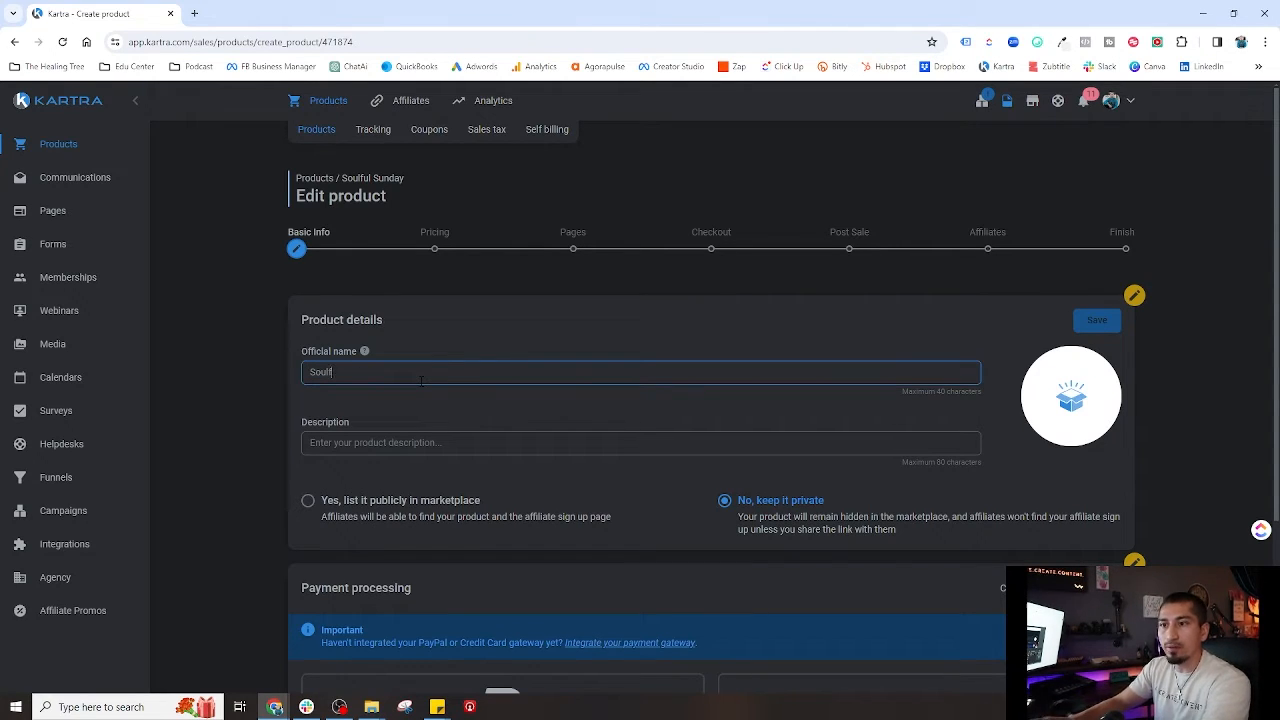
{"action": "type", "text": "ul Sunda"}
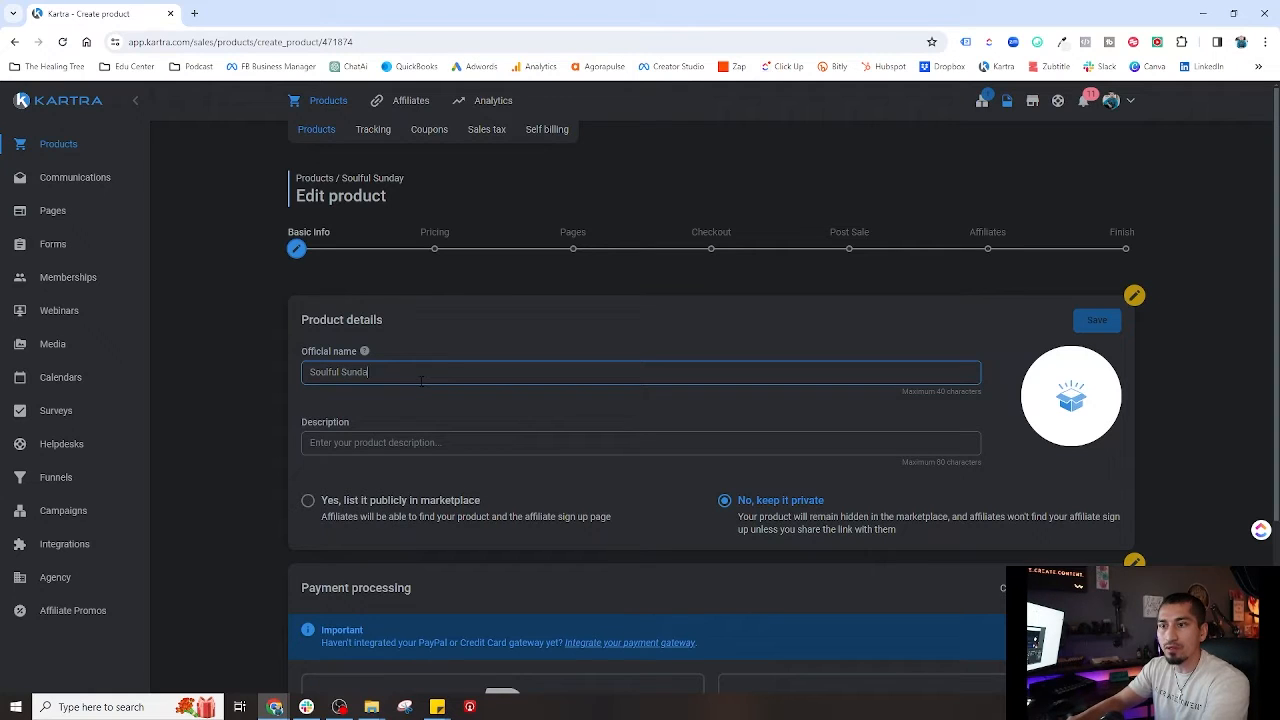
{"action": "type", "text": "y"}
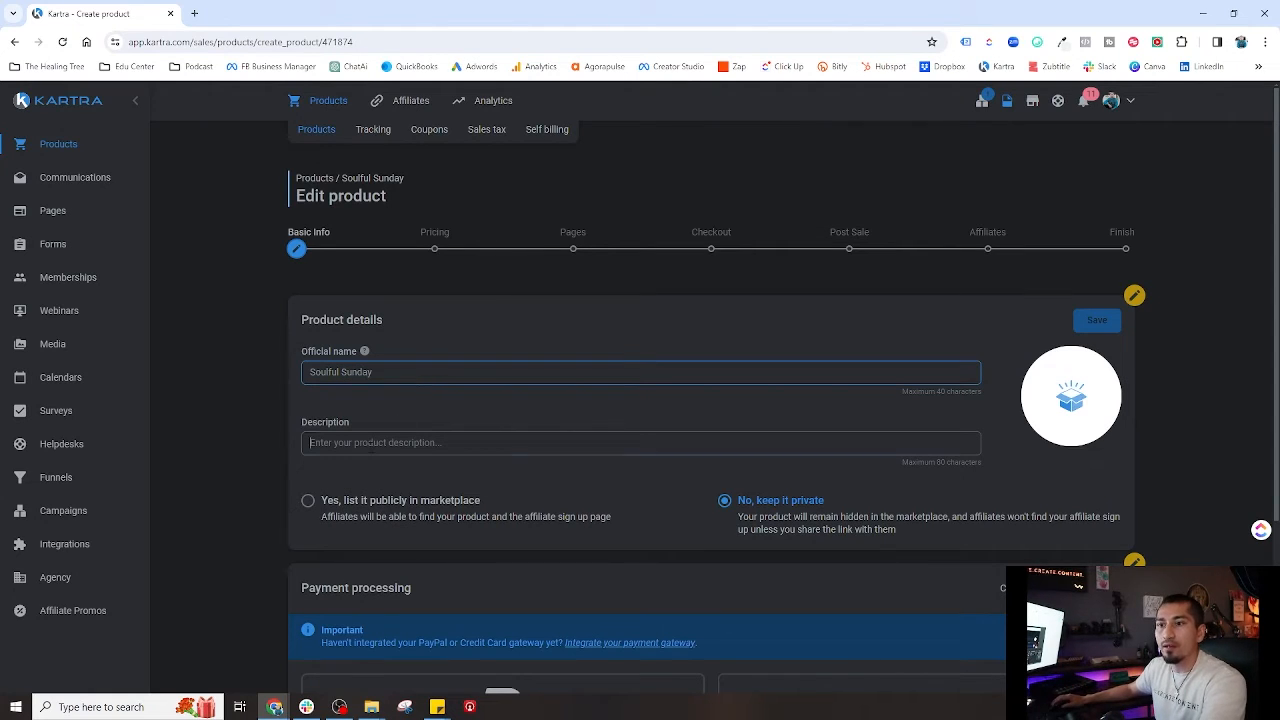
{"action": "left_click", "coordinate": [310, 442]}
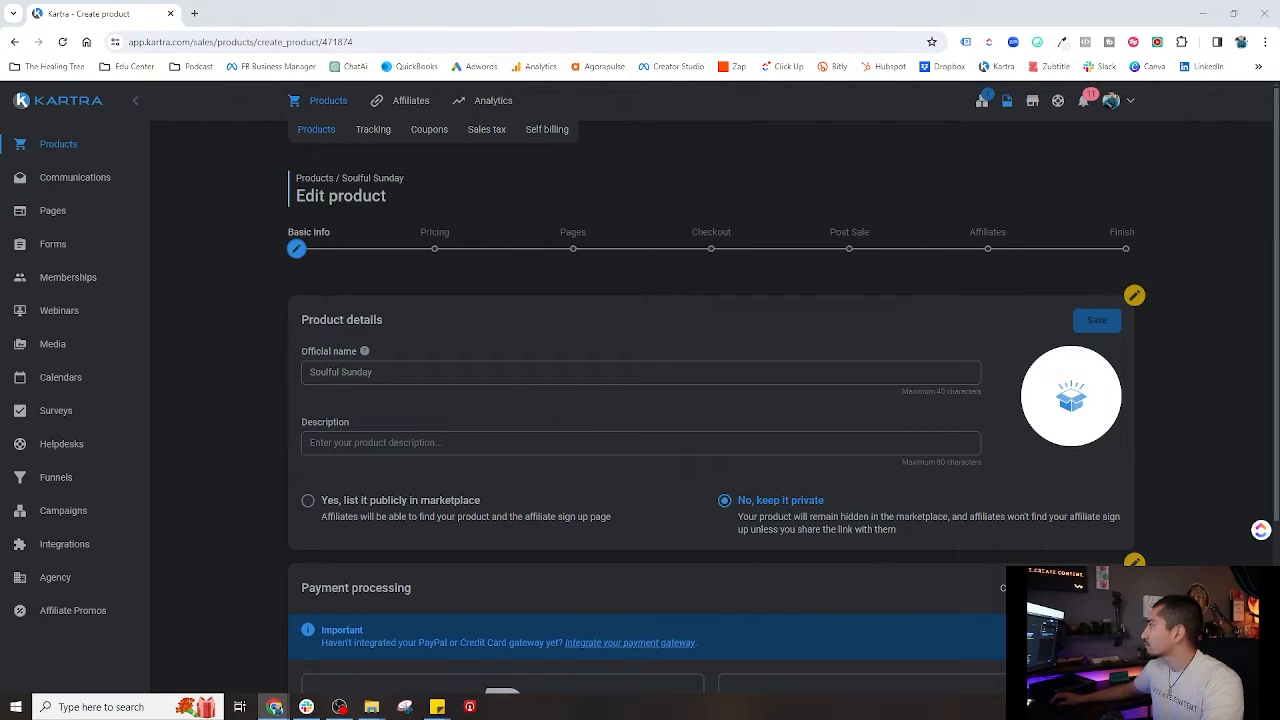
{"action": "left_click", "coordinate": [416, 448]}
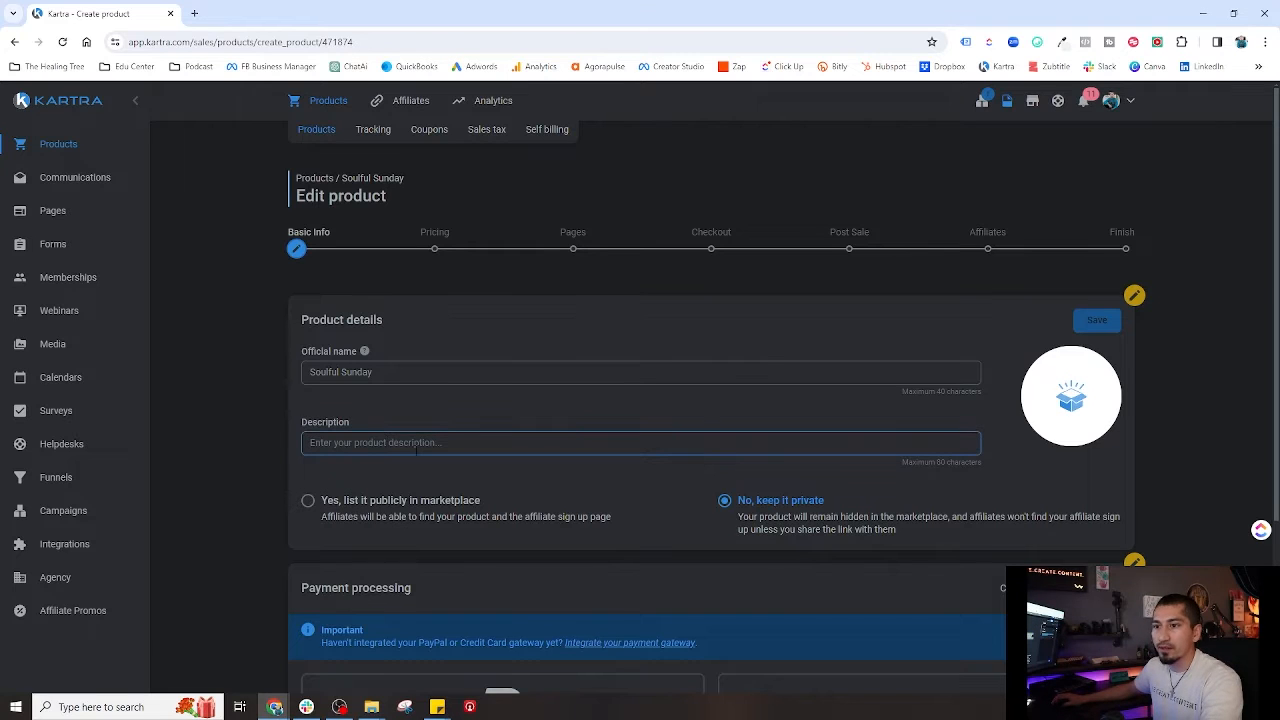
{"action": "type", "text": "Soulful Sunday Yoga combines a series of postures, where with a gentler, lighter"}
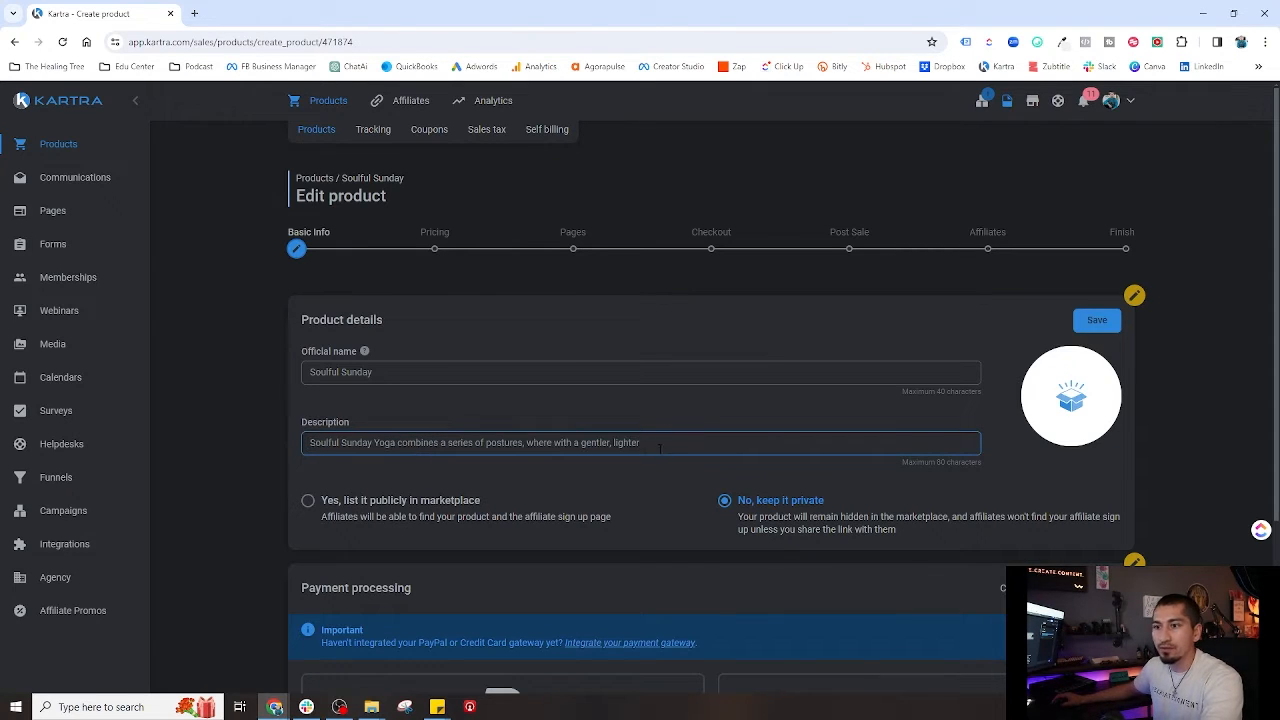
{"action": "left_click_drag", "start_coordinate": [663, 447], "coordinate": [428, 446]}
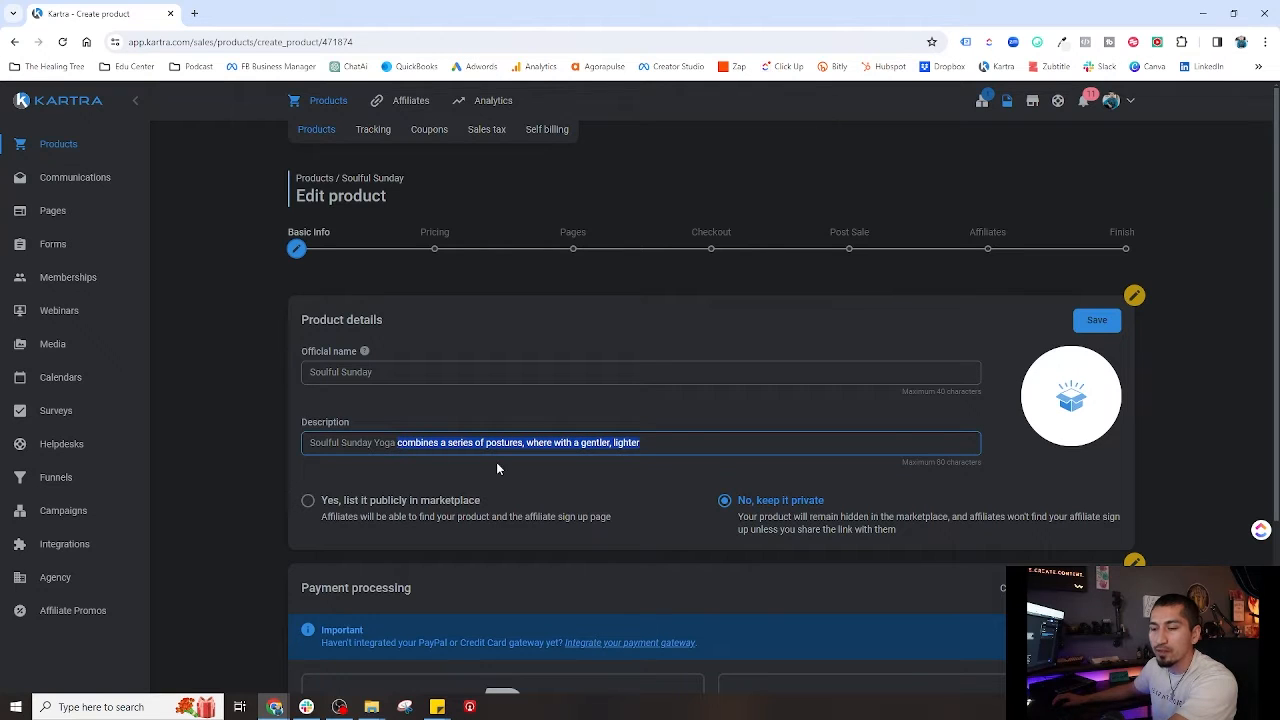
{"action": "key", "text": "BackSpace"}
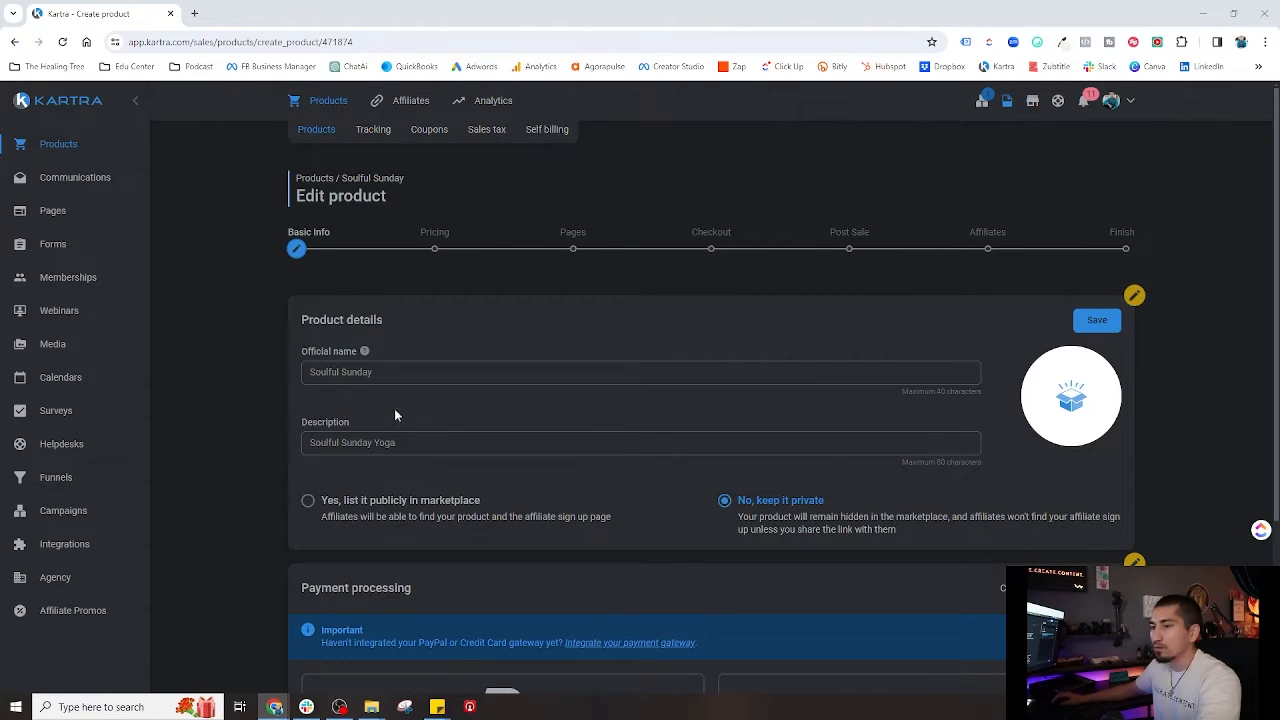
{"action": "left_click", "coordinate": [414, 450]}
{"action": "key", "text": "BackSpace"}
{"action": "key", "text": "BackSpace"}
{"action": "key", "text": "BackSpace"}
{"action": "key", "text": "BackSpace"}
{"action": "key", "text": "BackSpace"}
{"action": "key", "text": "BackSpace"}
{"action": "key", "text": "BackSpace"}
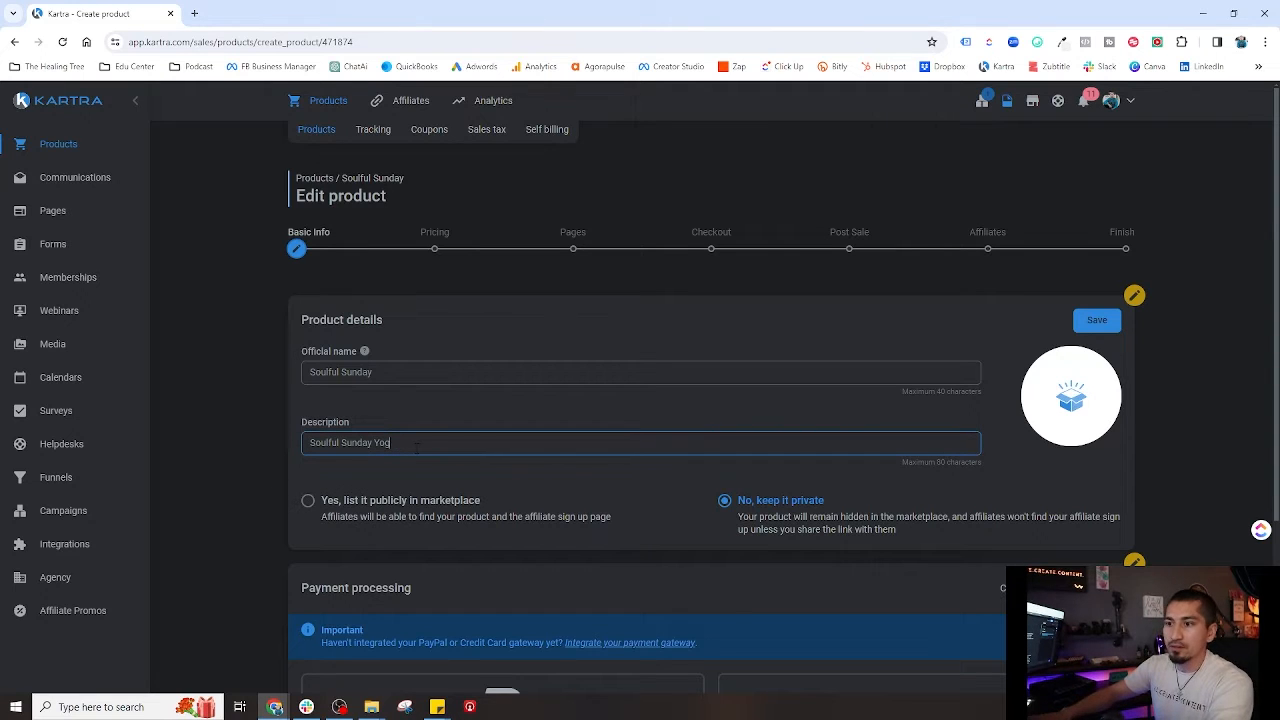
{"action": "key", "text": "BackSpace"}
{"action": "key", "text": "BackSpace"}
{"action": "key", "text": "BackSpace"}
{"action": "key", "text": "BackSpace"}
{"action": "key", "text": "BackSpace"}
{"action": "key", "text": "BackSpace"}
{"action": "key", "text": "BackSpace"}
{"action": "key", "text": "BackSpace"}
{"action": "key", "text": "BackSpace"}
{"action": "key", "text": "BackSpace"}
{"action": "key", "text": "BackSpace"}
{"action": "key", "text": "BackSpace"}
Set the product description to "Soulful Sunday Yoga combines a series of postures & lighter paced flow".
{"action": "key", "text": "ctrl+v"}
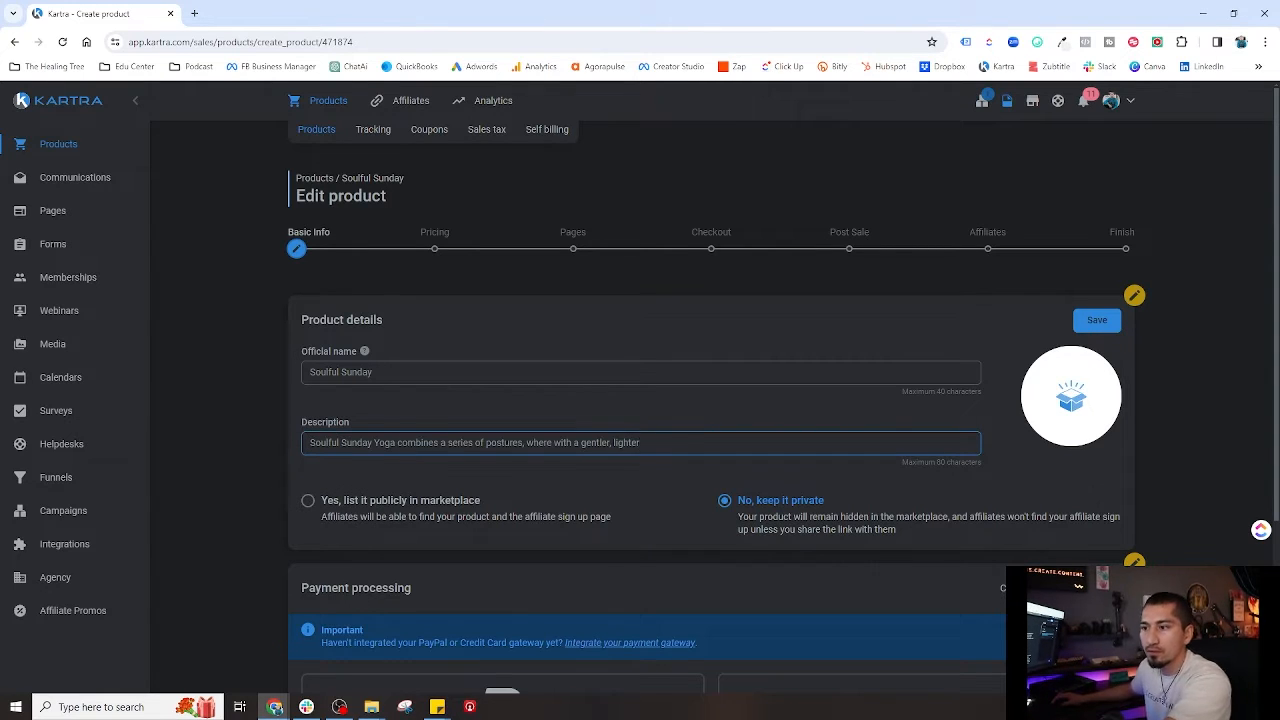
{"action": "key", "text": "shift+Left"}
{"action": "key", "text": "shift+Left"}
{"action": "key", "text": "shift+Left"}
{"action": "key", "text": "shift+Left"}
{"action": "key", "text": "shift+Left"}
{"action": "key", "text": "shift+Left"}
{"action": "key", "text": "shift+Left"}
{"action": "key", "text": "shift+Left"}
{"action": "key", "text": "shift+Left"}
{"action": "key", "text": "shift+Left"}
{"action": "key", "text": "shift+Left"}
{"action": "key", "text": "shift+Left"}
{"action": "key", "text": "shift+Left"}
{"action": "key", "text": "shift+Left"}
{"action": "key", "text": "shift+Left"}
{"action": "key", "text": "shift+Left"}
{"action": "key", "text": "shift+Left"}
{"action": "key", "text": "shift+Left"}
{"action": "key", "text": "shift+Left"}
{"action": "key", "text": "shift+Left"}
{"action": "key", "text": "shift+Left"}
{"action": "key", "text": "shift+Left"}
{"action": "key", "text": "shift+Left"}
{"action": "key", "text": "shift+Left"}
{"action": "key", "text": "shift+Left"}
{"action": "key", "text": "shift+Left"}
{"action": "key", "text": "shift+Left"}
{"action": "key", "text": "shift+Left"}
{"action": "key", "text": "shift+Left"}
{"action": "key", "text": "shift+Left"}
{"action": "key", "text": "shift+Left"}
{"action": "key", "text": "BackSpace"}
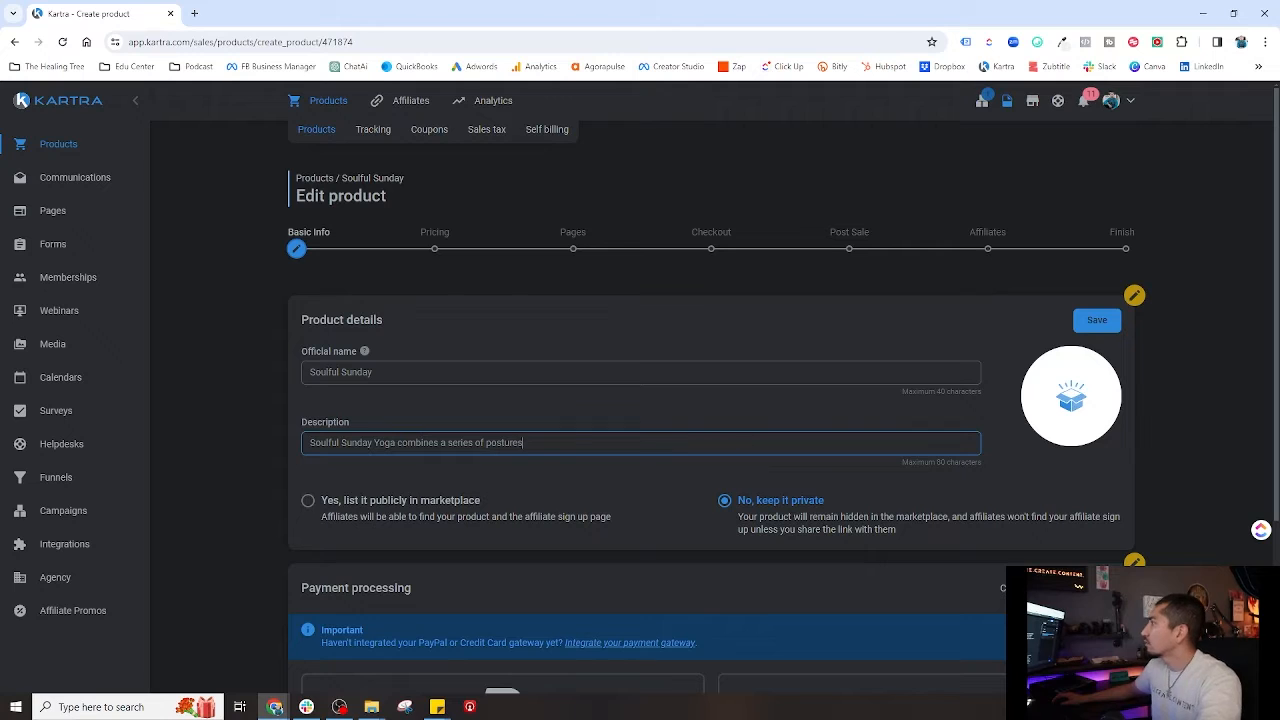
{"action": "type", "text": "& lo"}
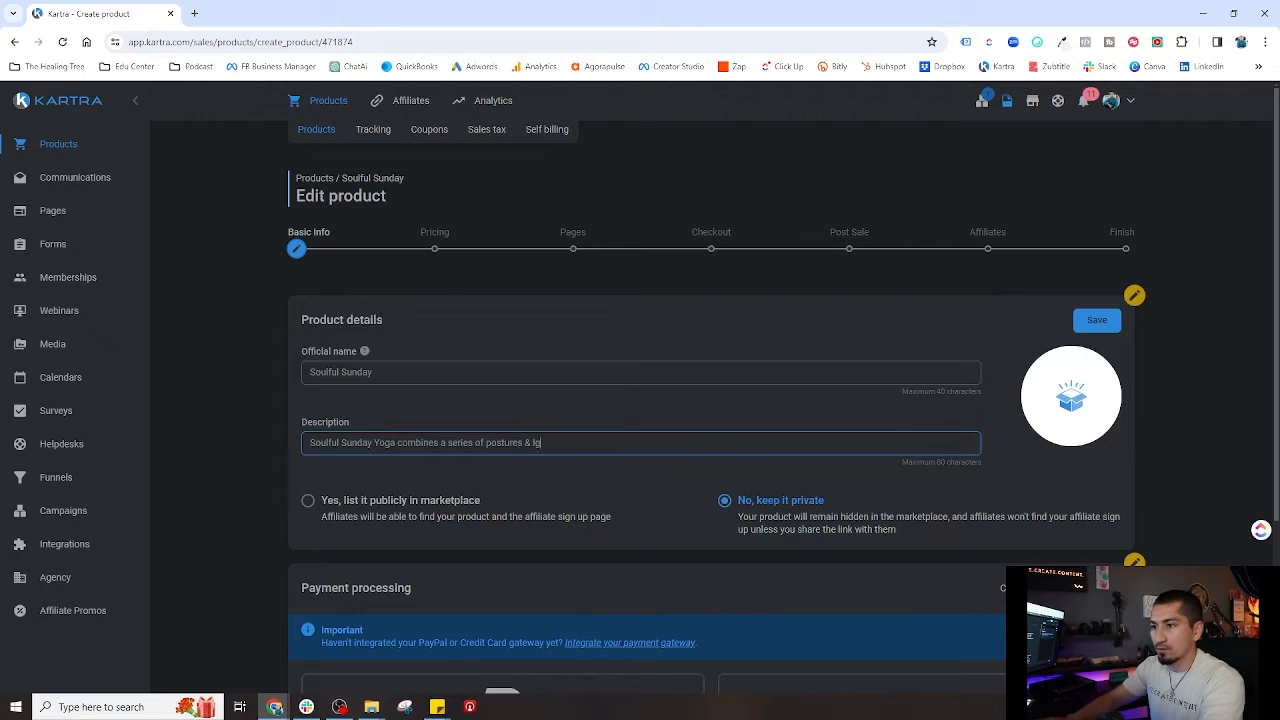
{"action": "key", "text": "BackSpace"}
{"action": "type", "text": "ighter paced f"}
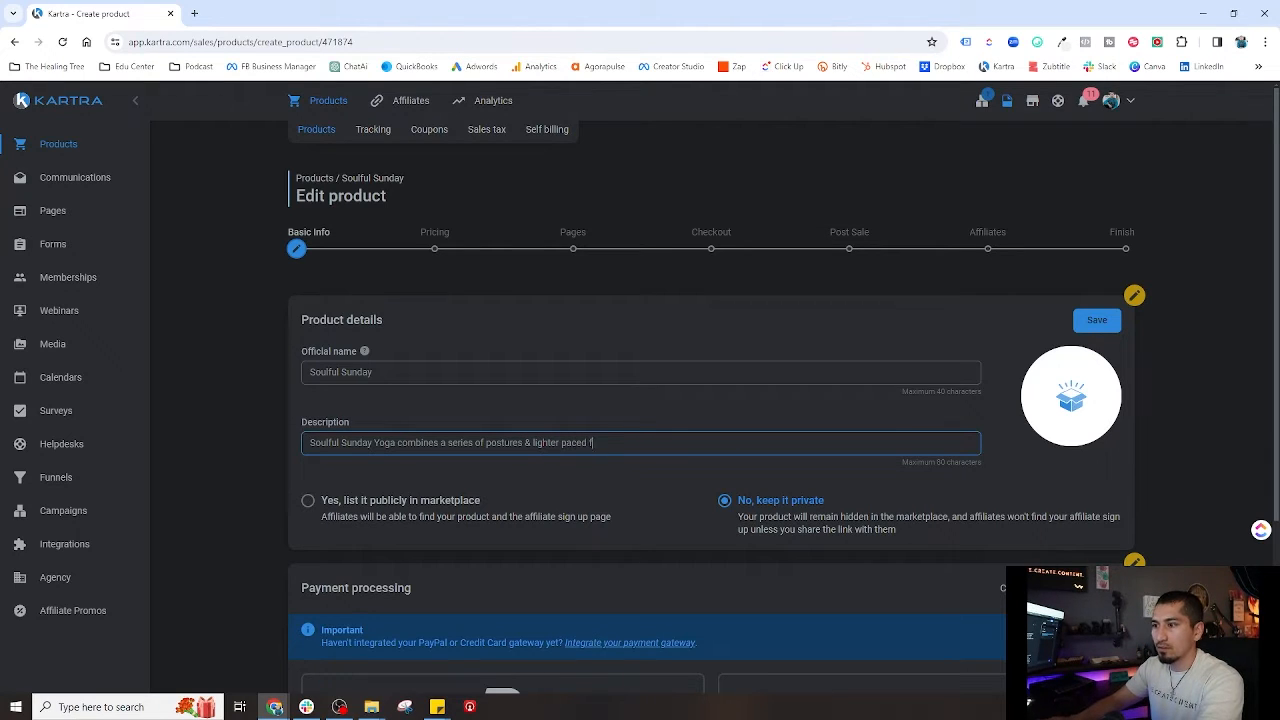
{"action": "type", "text": "low"}
{"action": "left_click", "coordinate": [586, 406]}
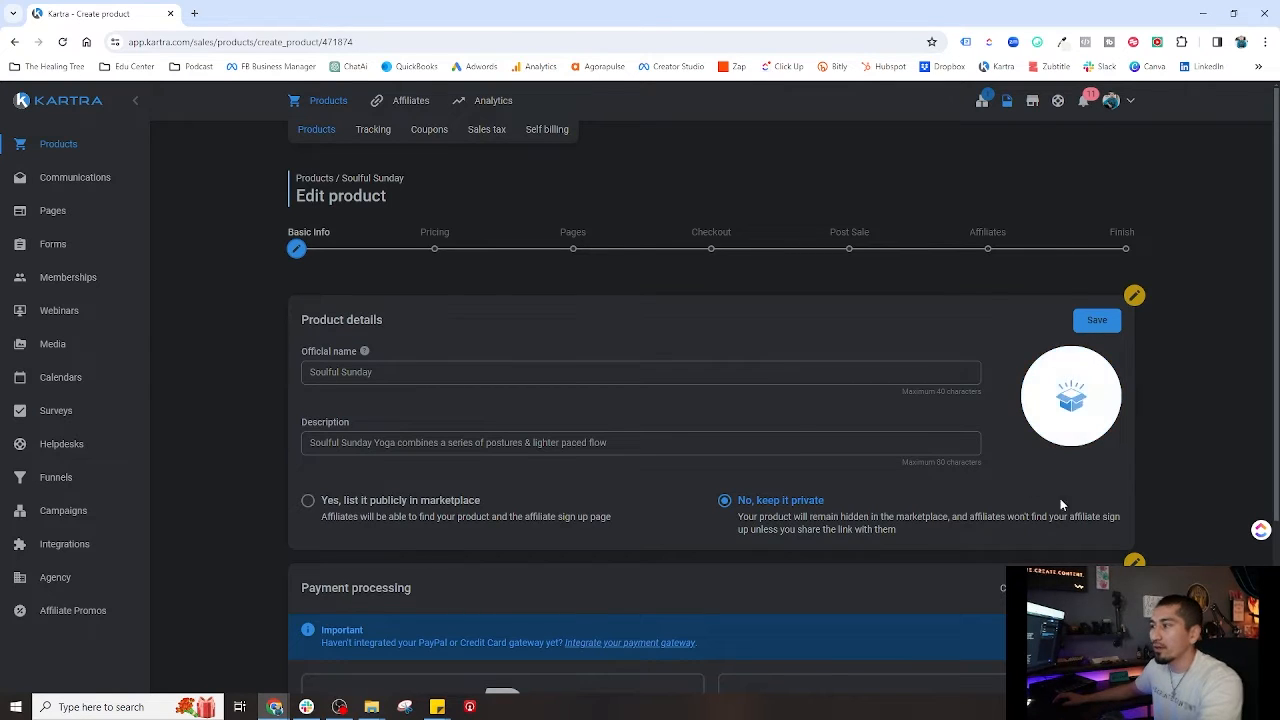
Open the image library for the product image and load more of the user gallery to find Logo_Transparent.
{"action": "left_click", "coordinate": [1073, 405]}
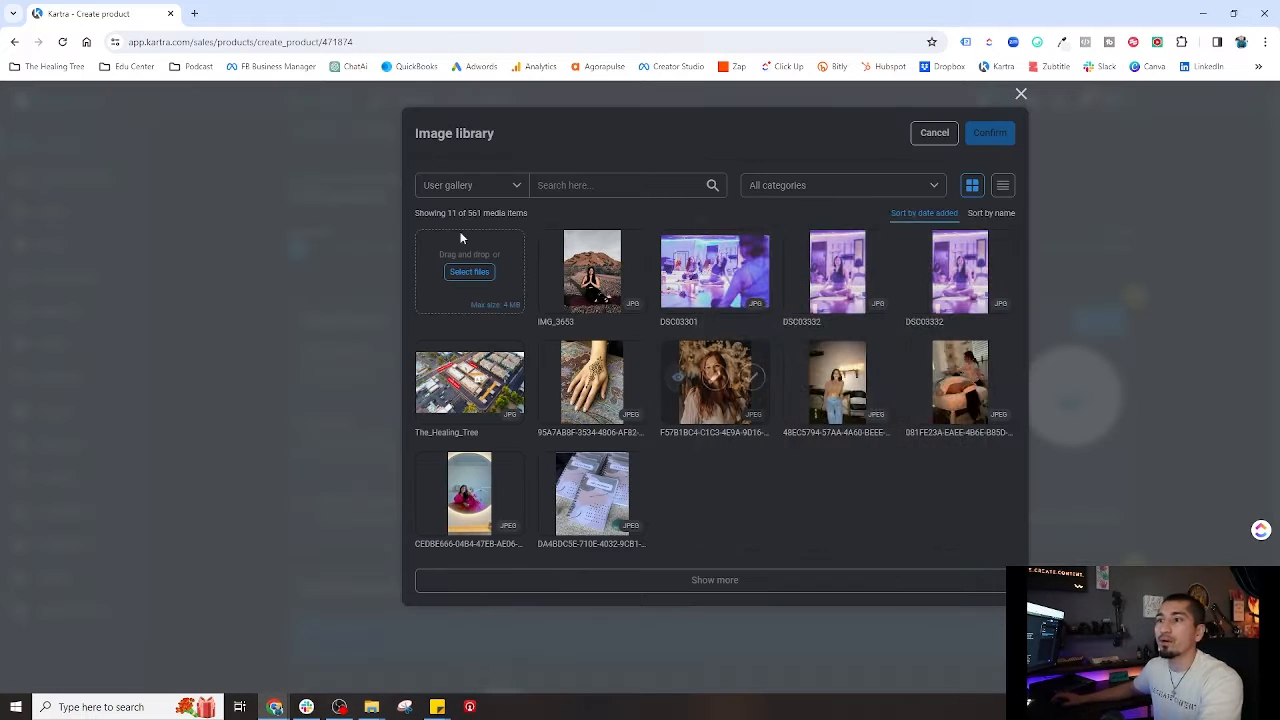
{"action": "left_click", "coordinate": [736, 580]}
{"action": "scroll", "coordinate": [760, 530], "scroll_direction": "down", "scroll_amount": 2}
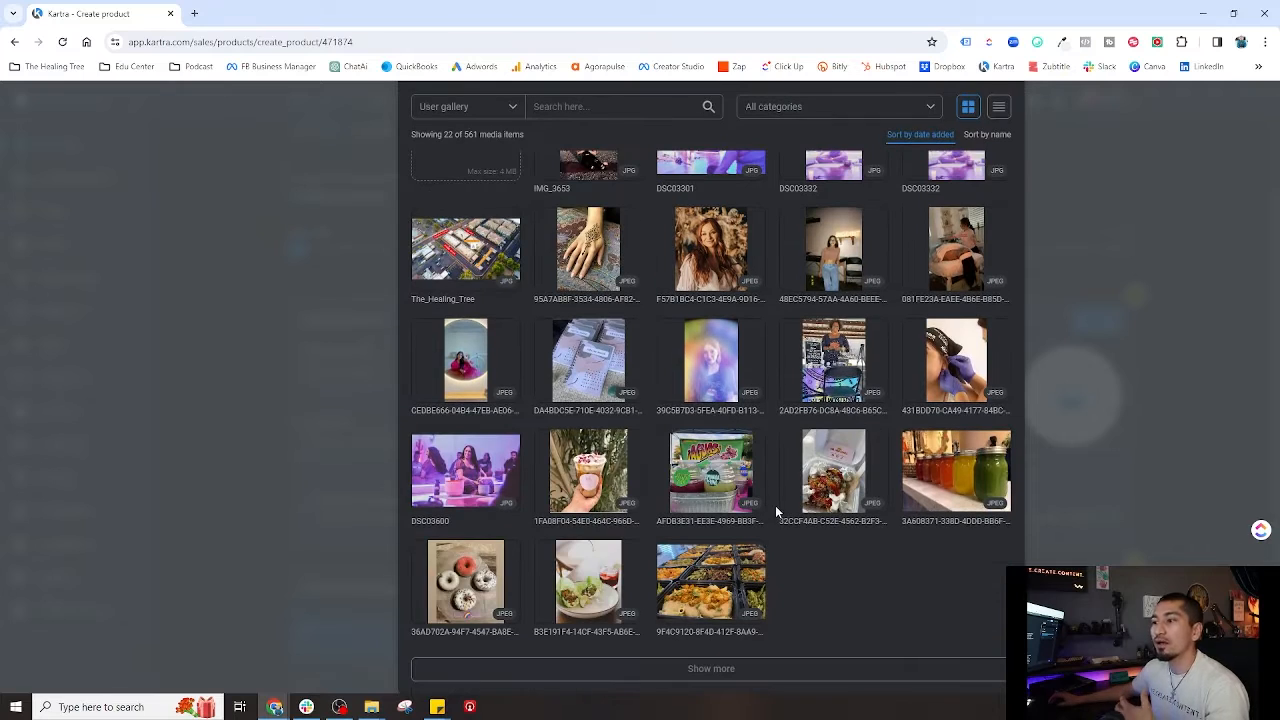
{"action": "left_click", "coordinate": [741, 680]}
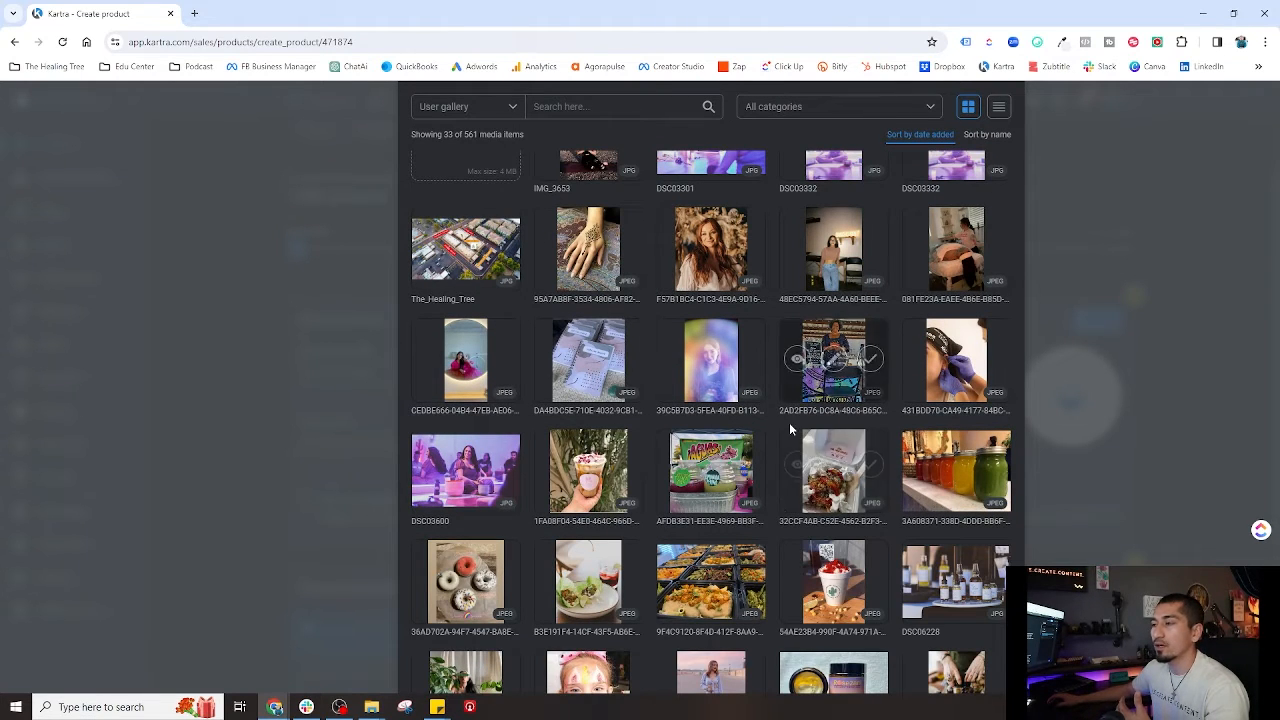
{"action": "scroll", "coordinate": [785, 500], "scroll_direction": "down", "scroll_amount": 2}
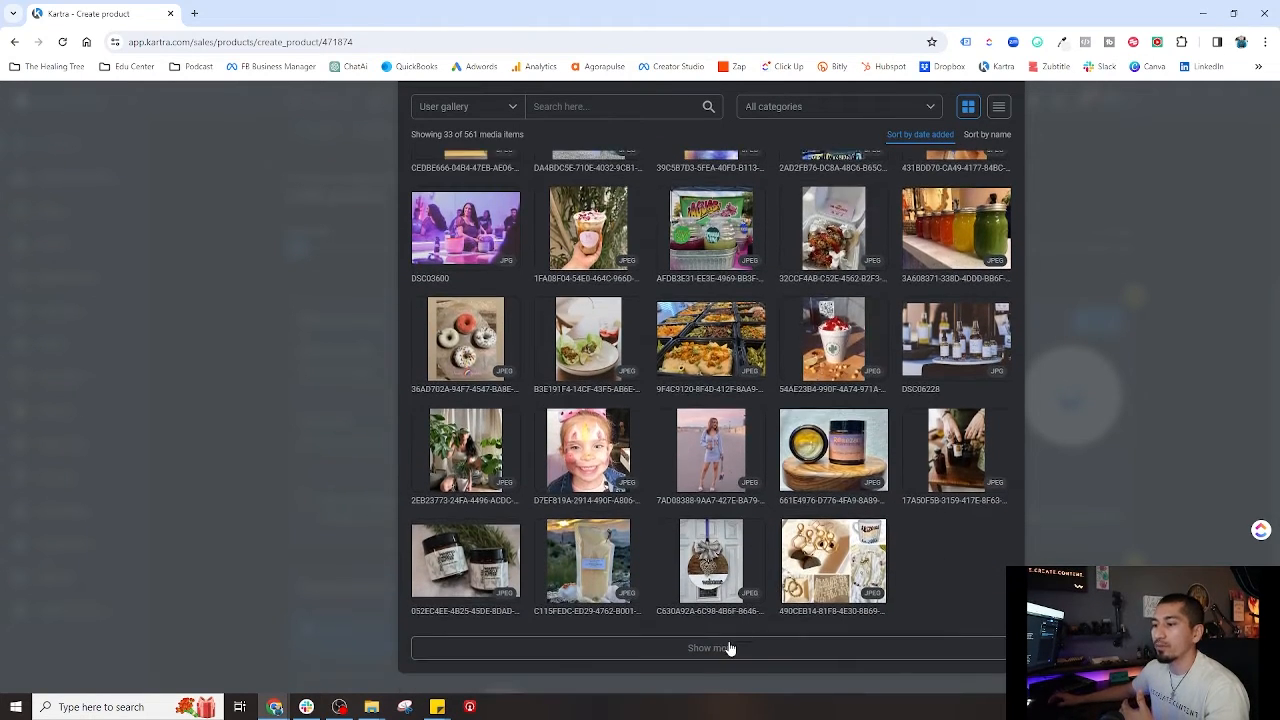
{"action": "left_click", "coordinate": [731, 648]}
{"action": "scroll", "coordinate": [768, 540], "scroll_direction": "down", "scroll_amount": 2}
{"action": "left_click", "coordinate": [741, 647]}
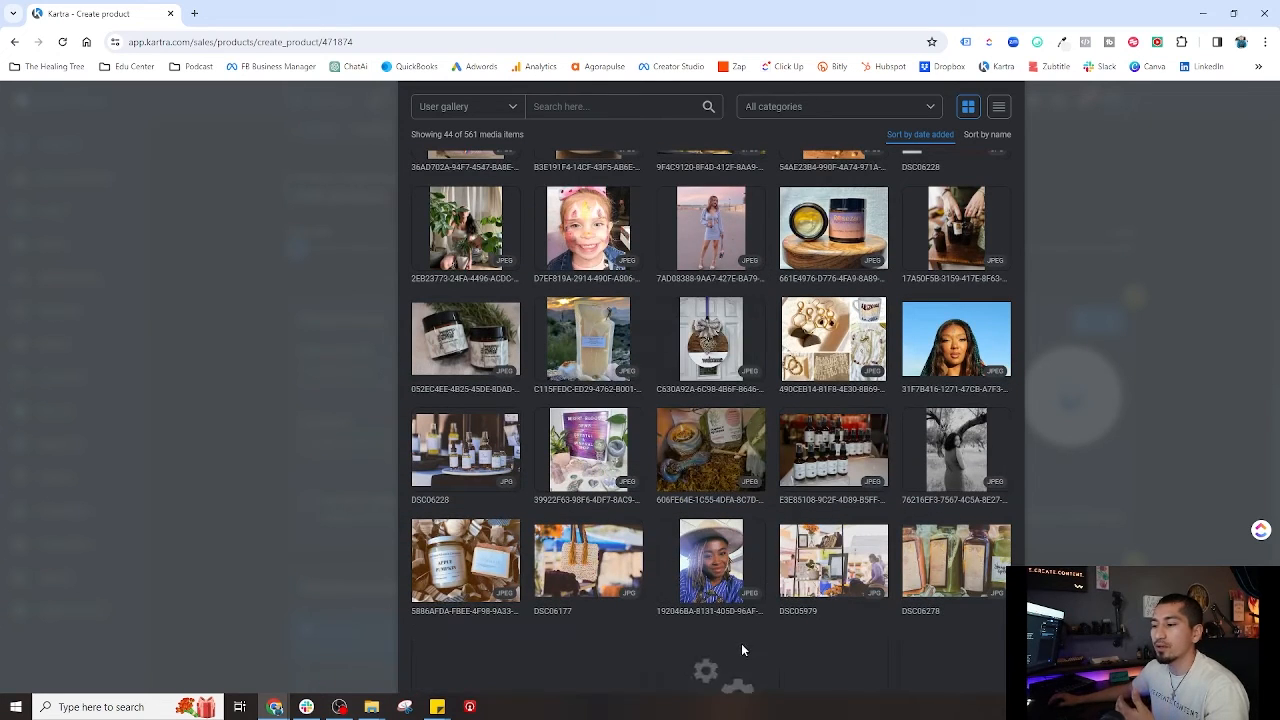
{"action": "scroll", "coordinate": [769, 510], "scroll_direction": "down", "scroll_amount": 2}
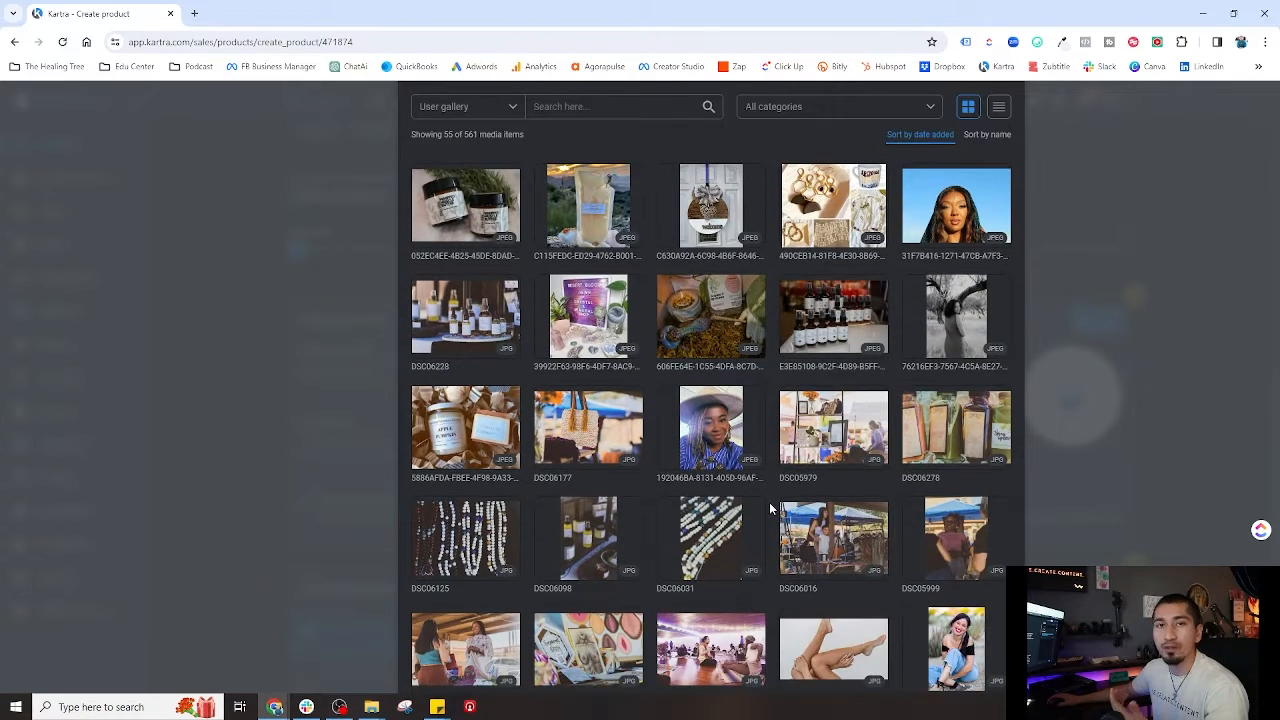
{"action": "scroll", "coordinate": [769, 505], "scroll_direction": "down", "scroll_amount": 2}
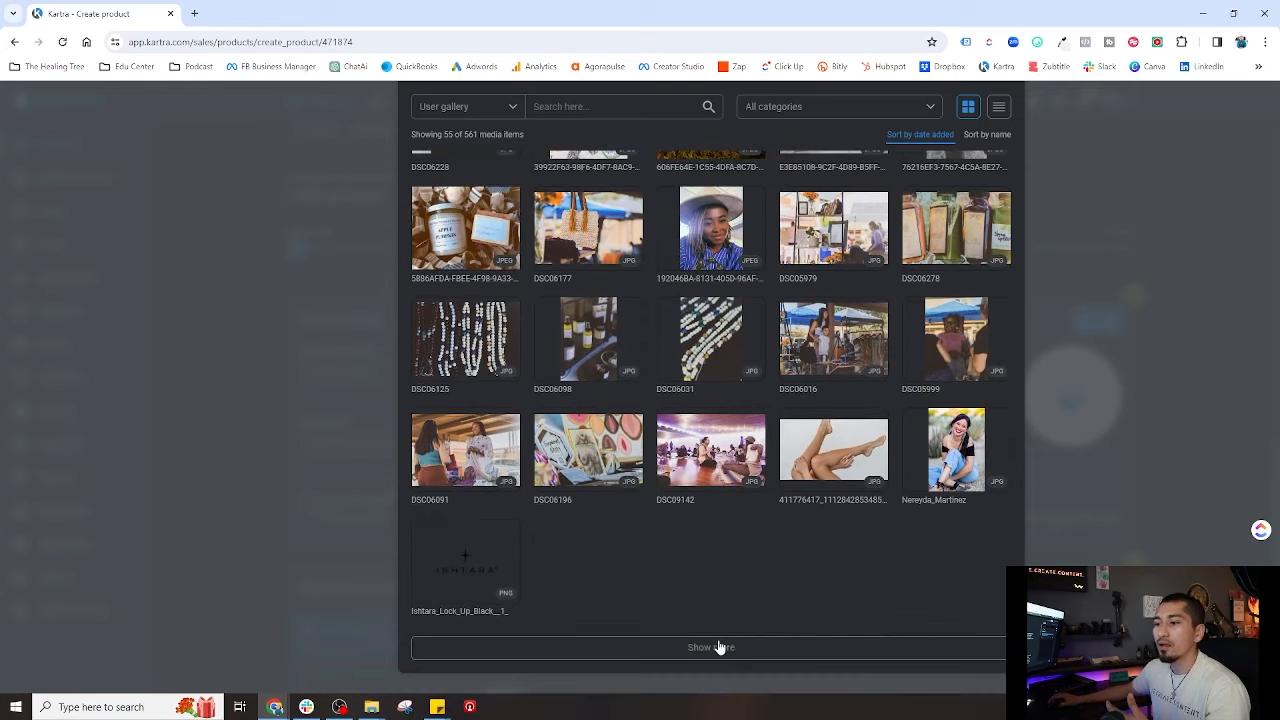
{"action": "left_click", "coordinate": [718, 647]}
{"action": "scroll", "coordinate": [761, 521], "scroll_direction": "down", "scroll_amount": 2}
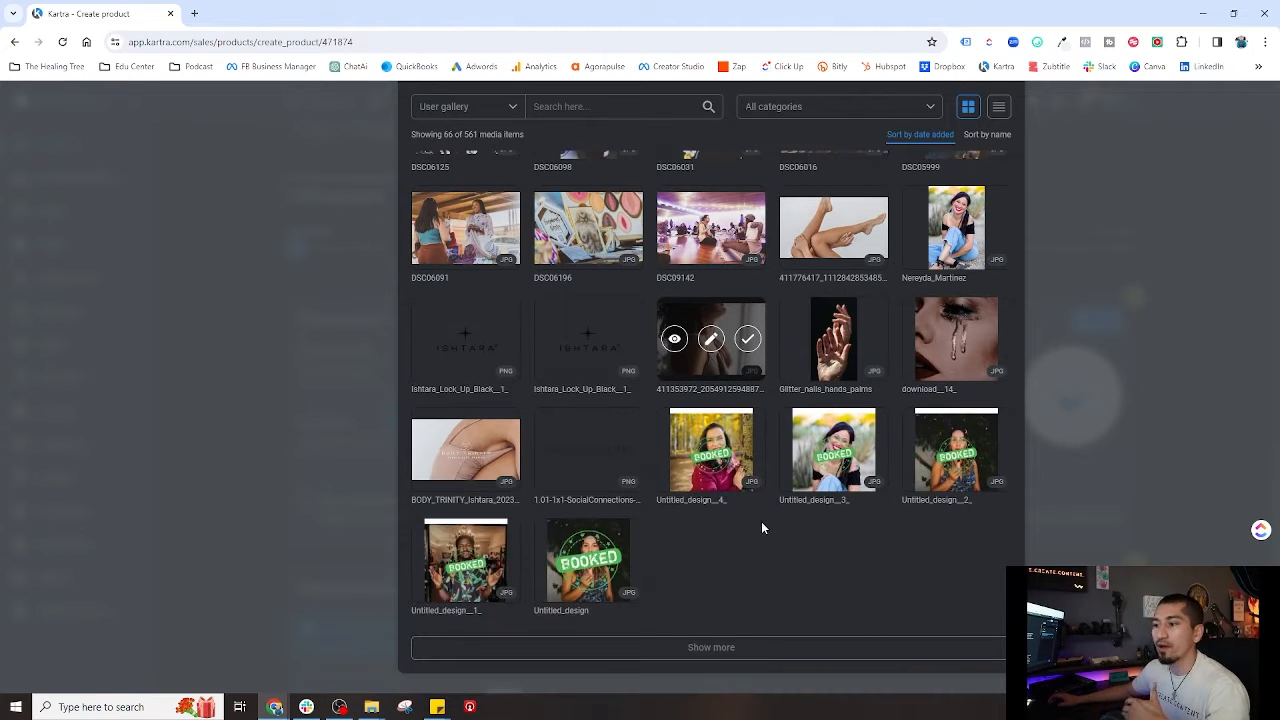
{"action": "left_click", "coordinate": [717, 647]}
{"action": "scroll", "coordinate": [770, 560], "scroll_direction": "down", "scroll_amount": 2}
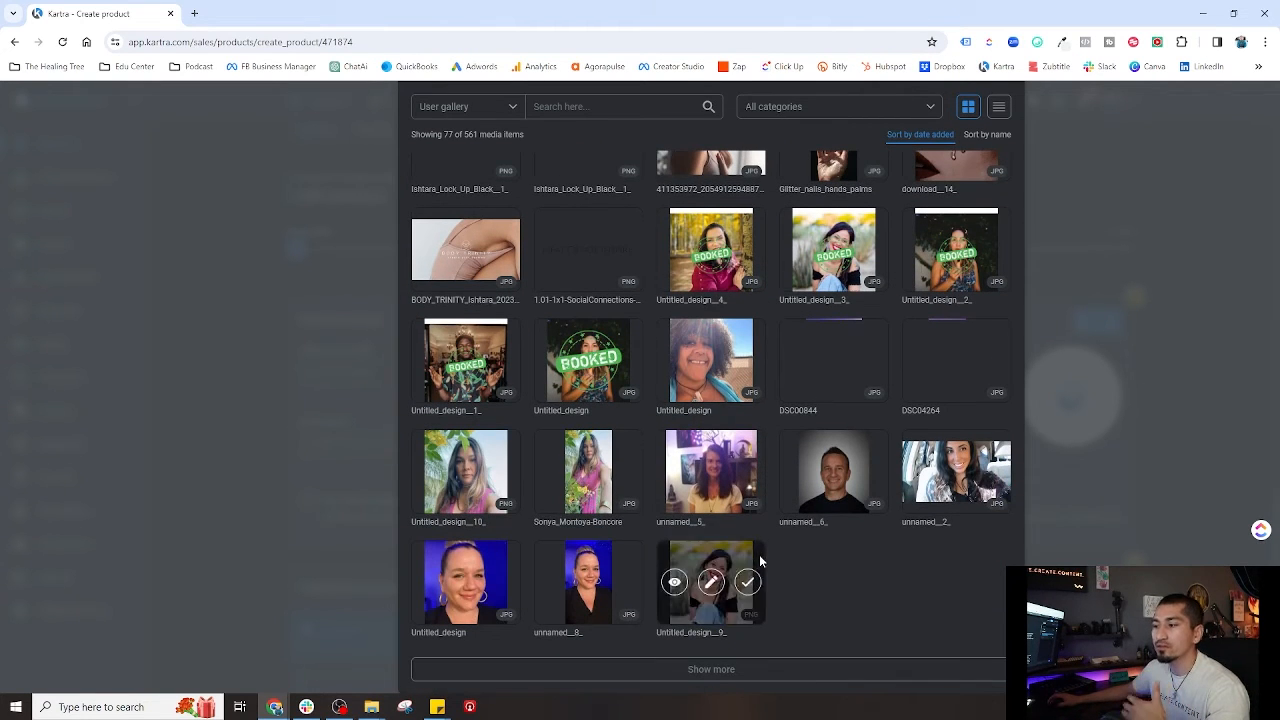
{"action": "left_click", "coordinate": [716, 669]}
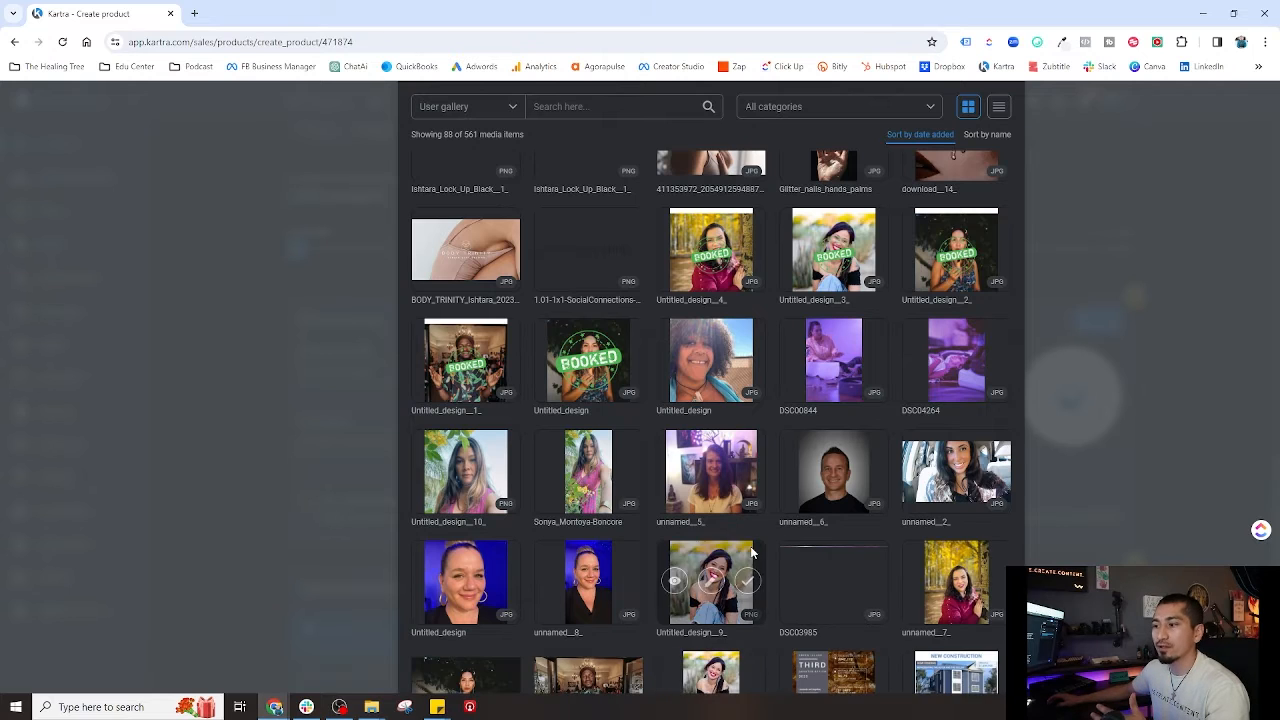
{"action": "scroll", "coordinate": [752, 553], "scroll_direction": "down", "scroll_amount": 2}
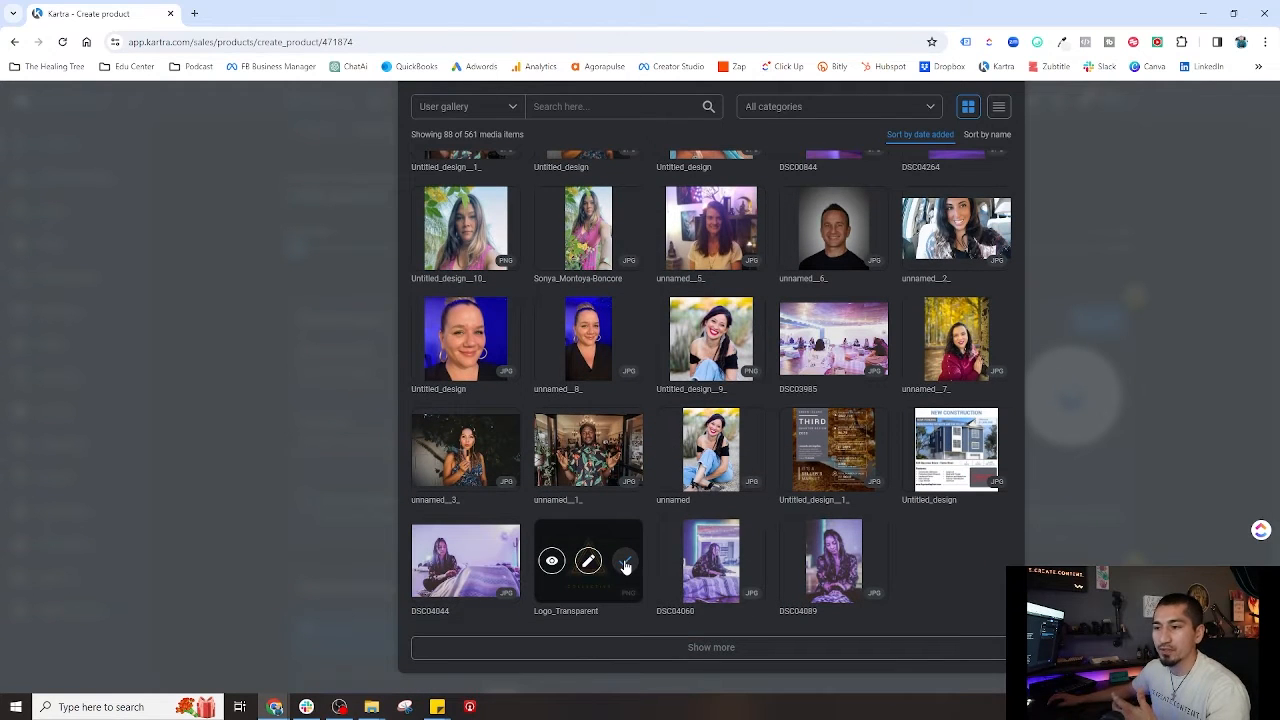
Use the Logo_Transparent image with its full crop area as the product image and save the product details.
{"action": "left_click", "coordinate": [624, 564]}
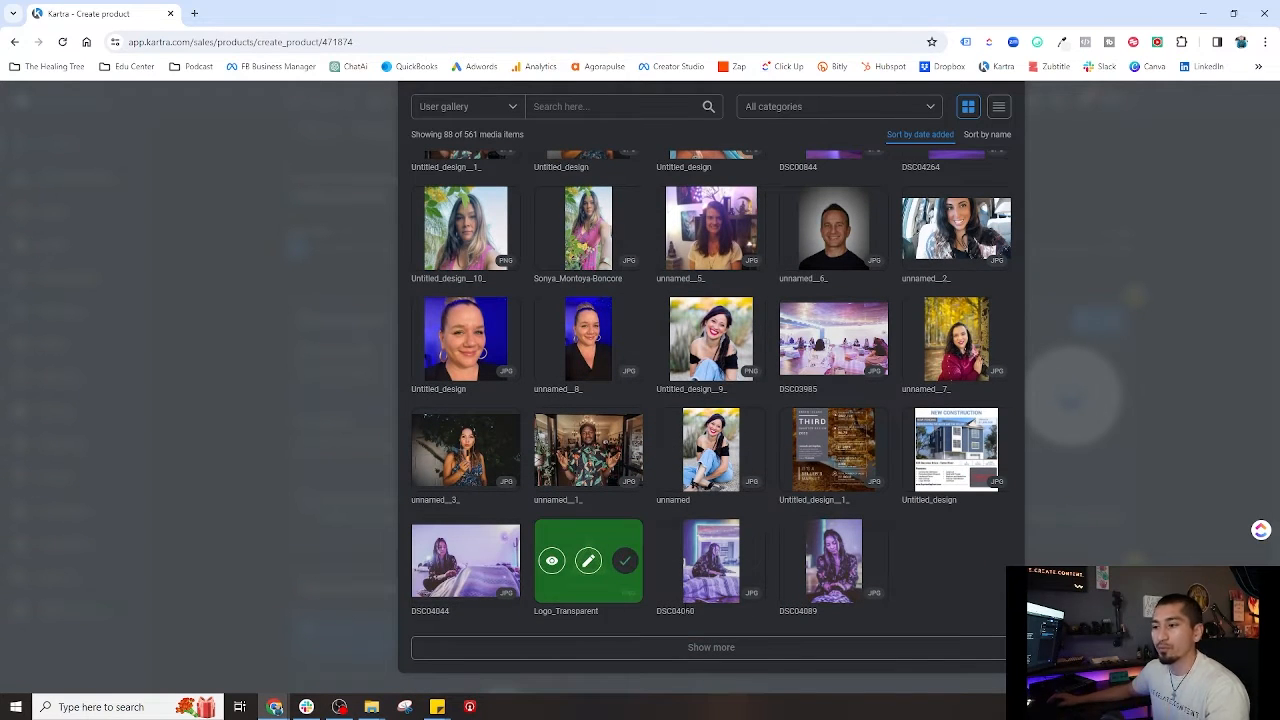
{"action": "scroll", "coordinate": [952, 378], "scroll_direction": "up", "scroll_amount": 8}
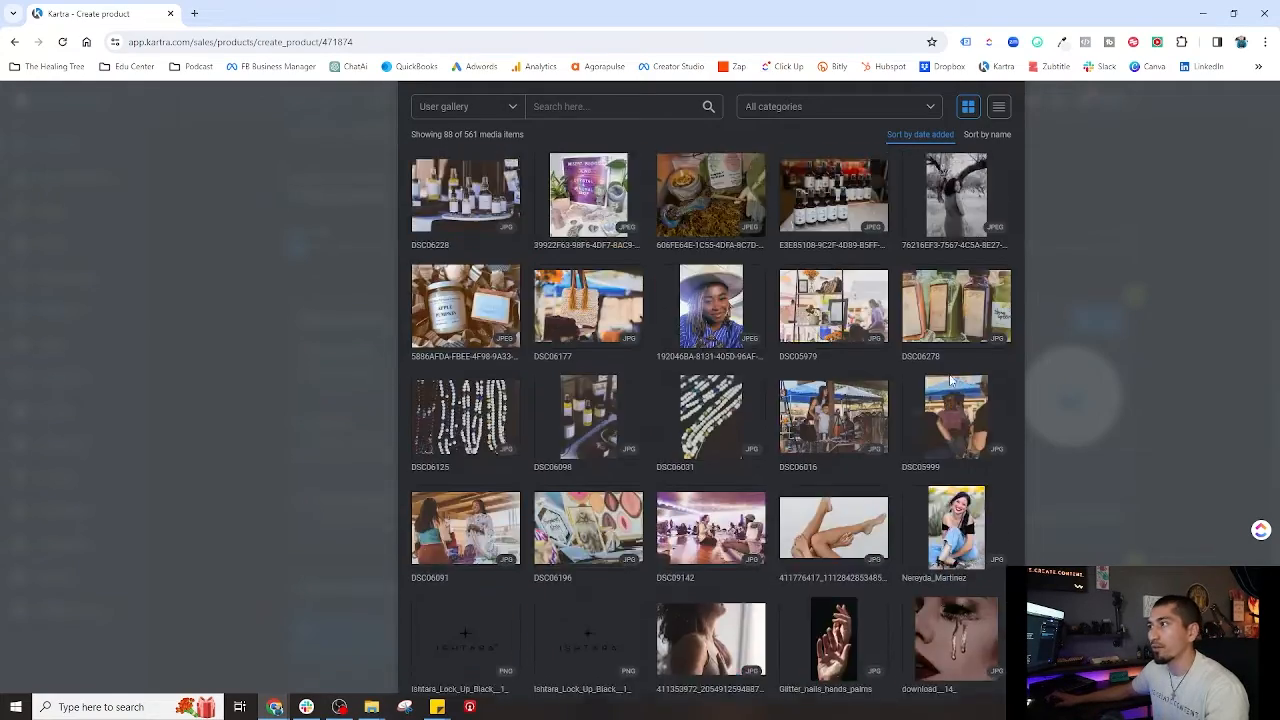
{"action": "scroll", "coordinate": [952, 378], "scroll_direction": "up", "scroll_amount": 3}
{"action": "left_click", "coordinate": [985, 132]}
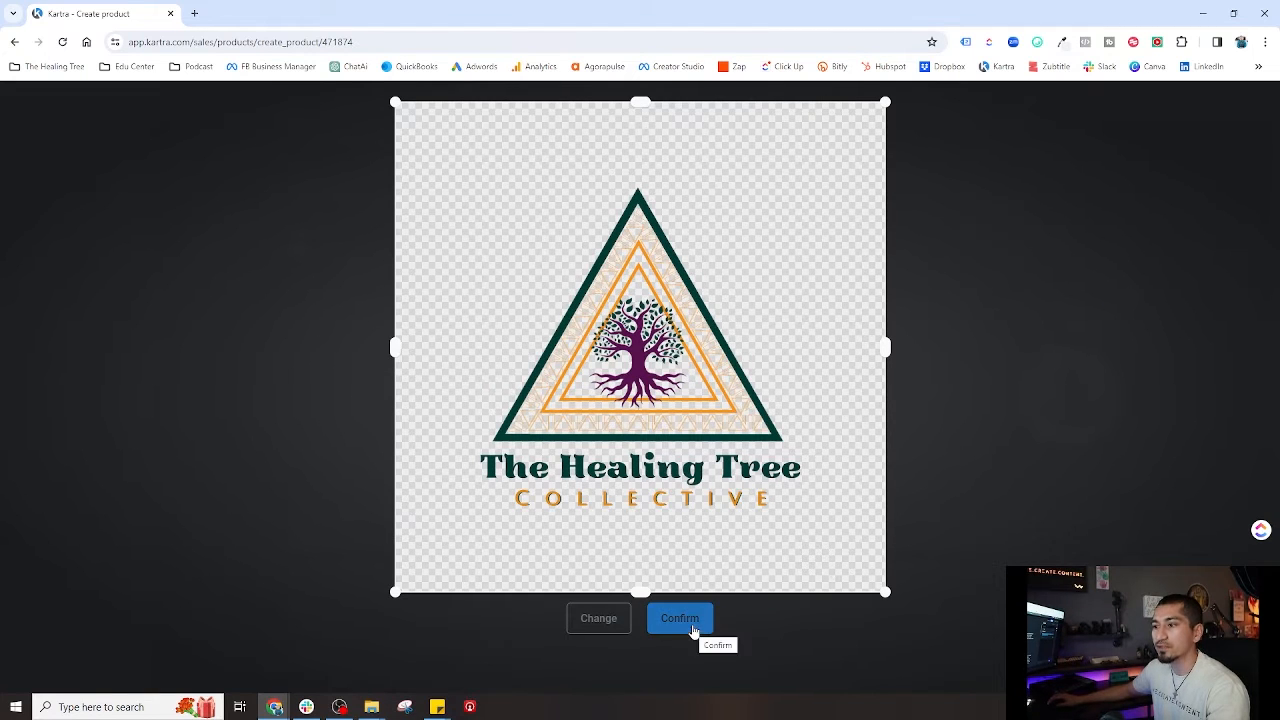
{"action": "left_click", "coordinate": [680, 618]}
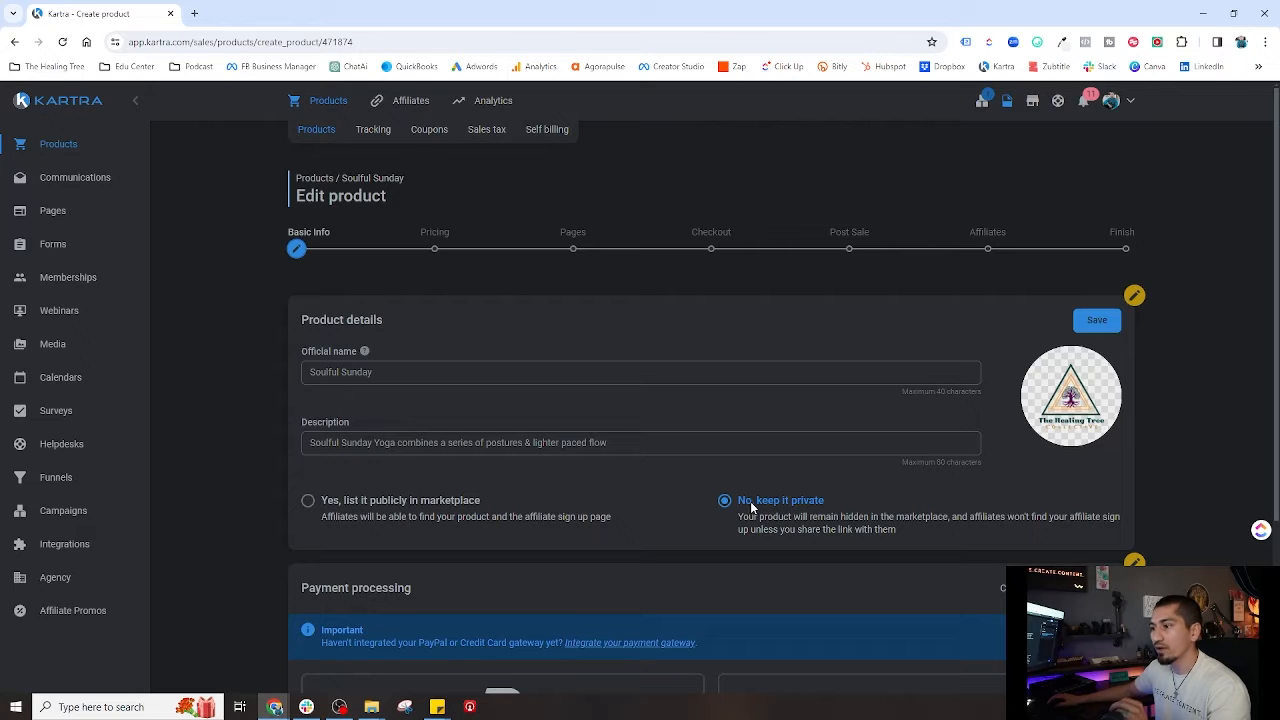
{"action": "left_click", "coordinate": [1096, 322]}
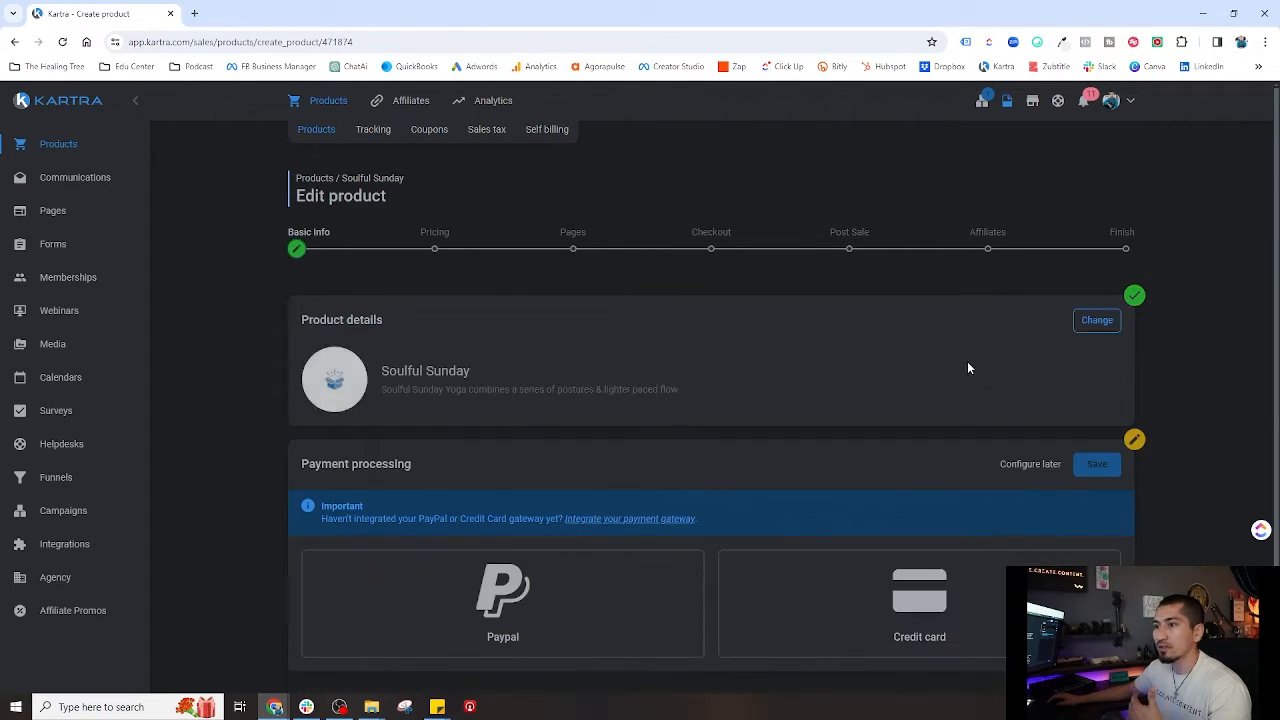
Choose credit card as the payment processing method and check which credit card gateways are available.
{"action": "scroll", "coordinate": [698, 392], "scroll_direction": "down", "scroll_amount": 1}
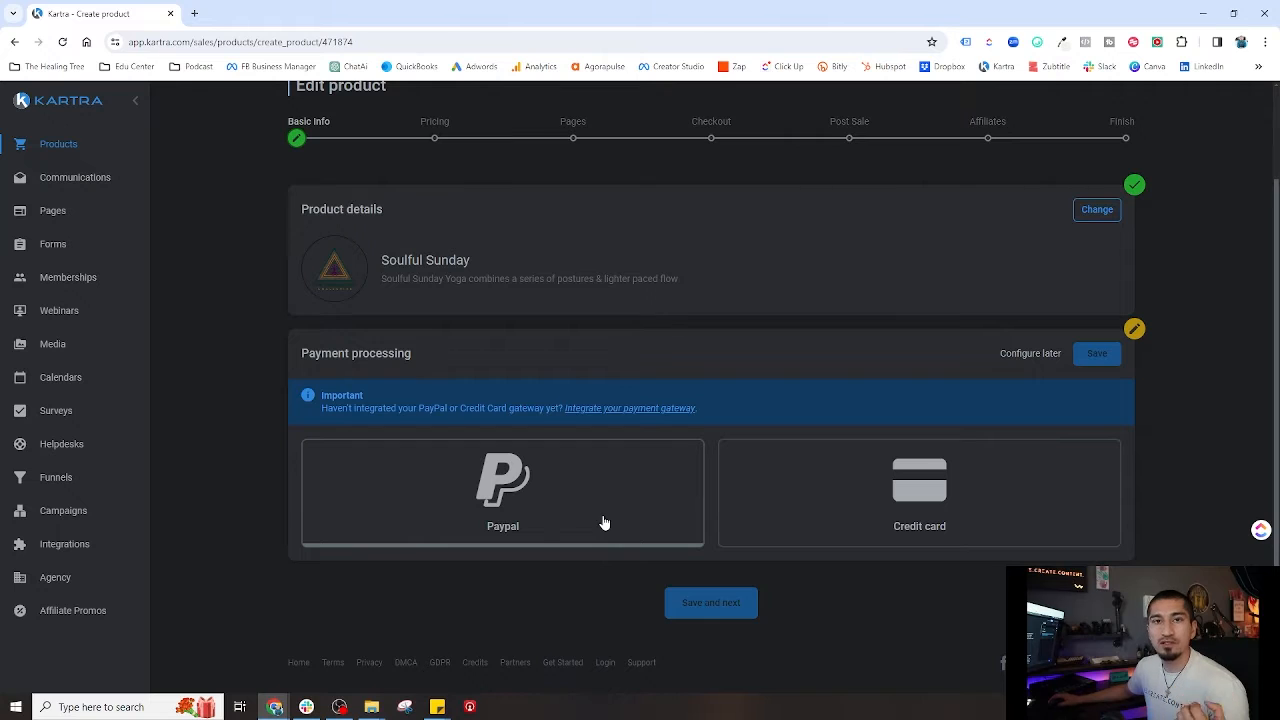
{"action": "left_click", "coordinate": [844, 498]}
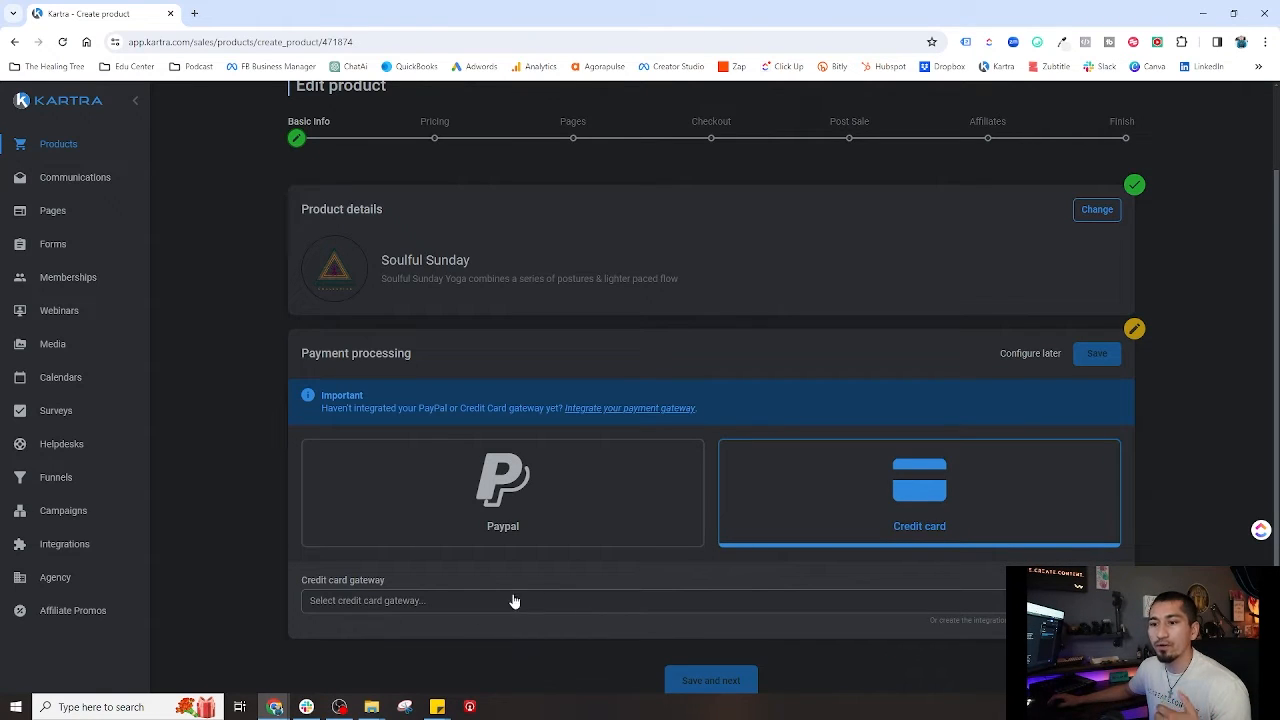
{"action": "scroll", "coordinate": [443, 608], "scroll_direction": "down", "scroll_amount": 1}
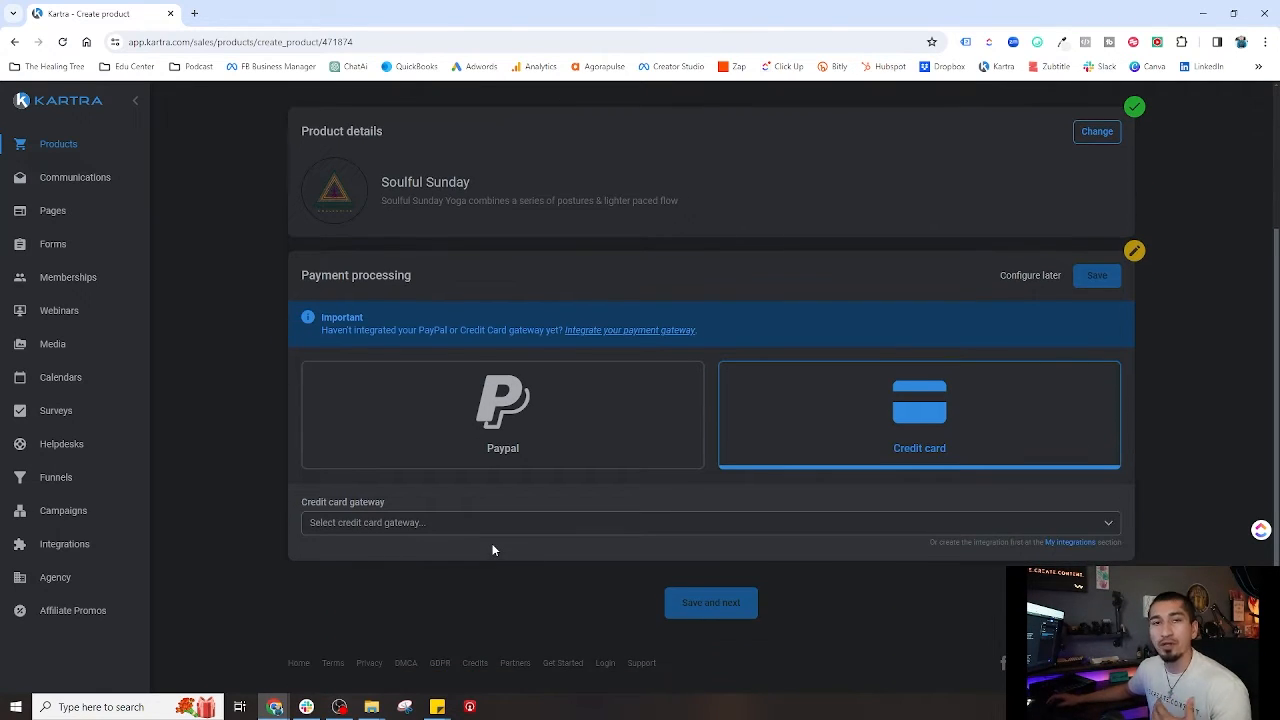
{"action": "left_click", "coordinate": [432, 524]}
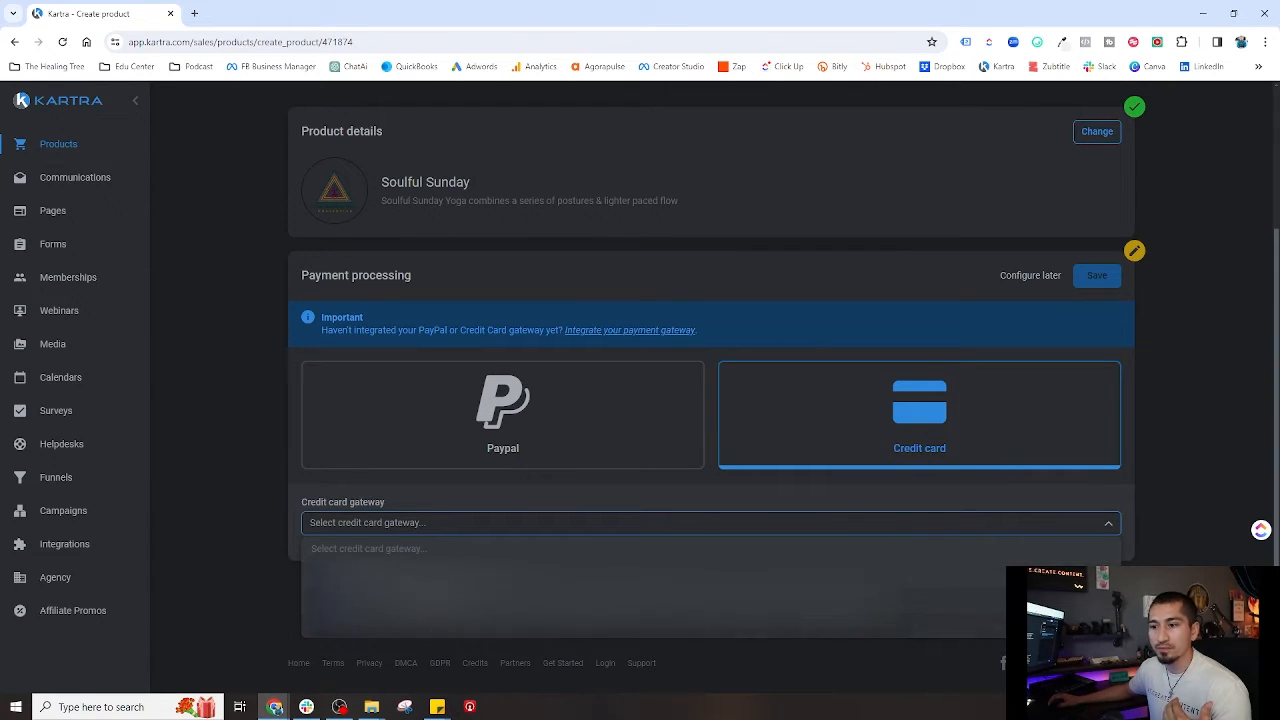
{"action": "left_click", "coordinate": [453, 508]}
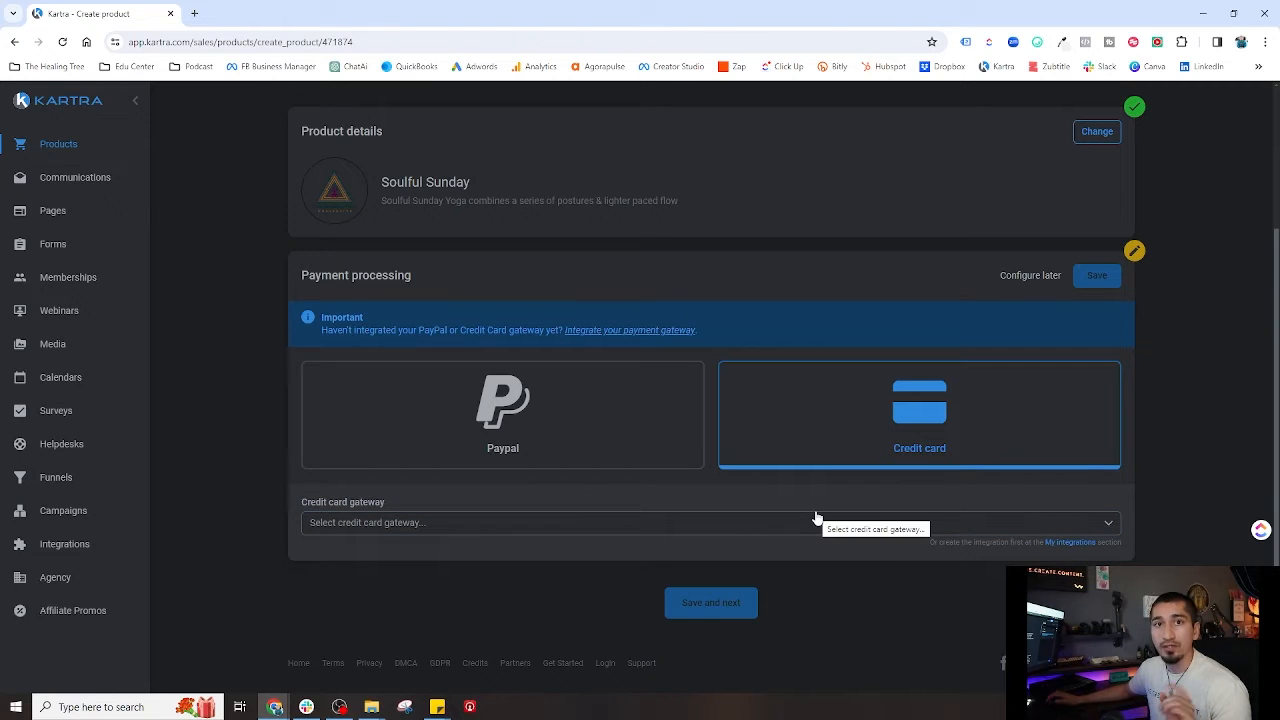
{"action": "left_click", "coordinate": [478, 526]}
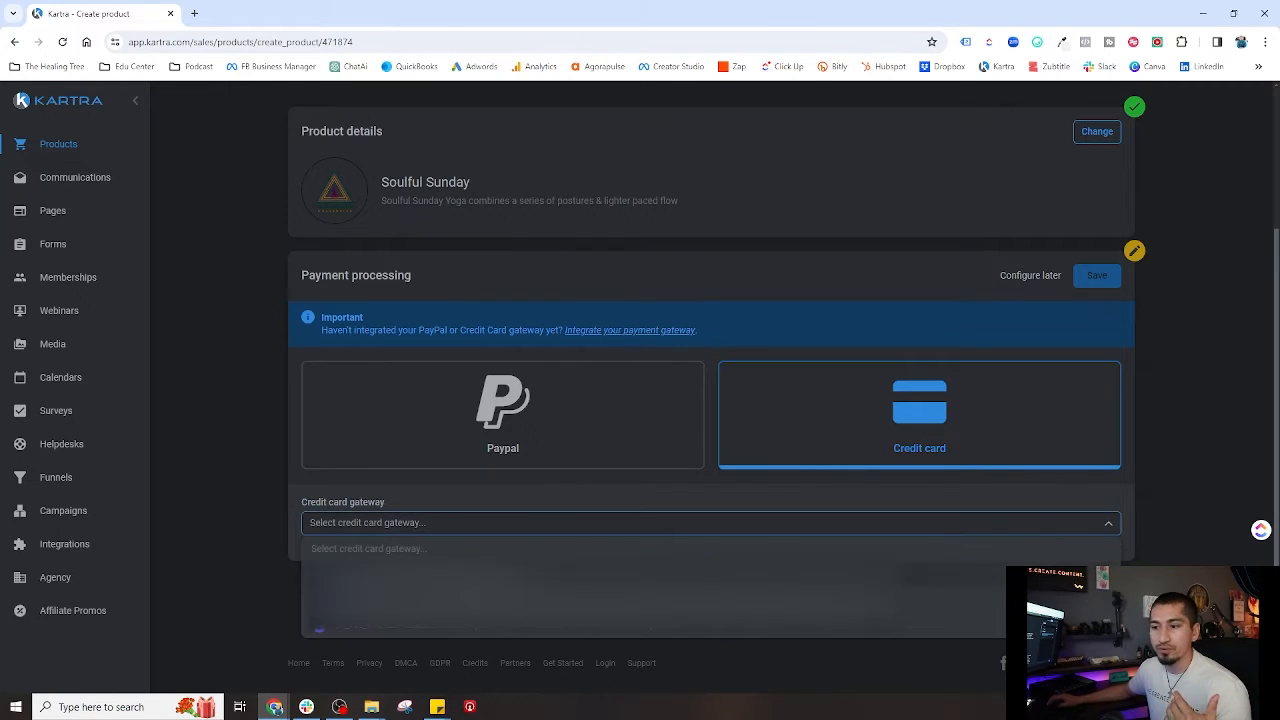
{"action": "left_click", "coordinate": [514, 506]}
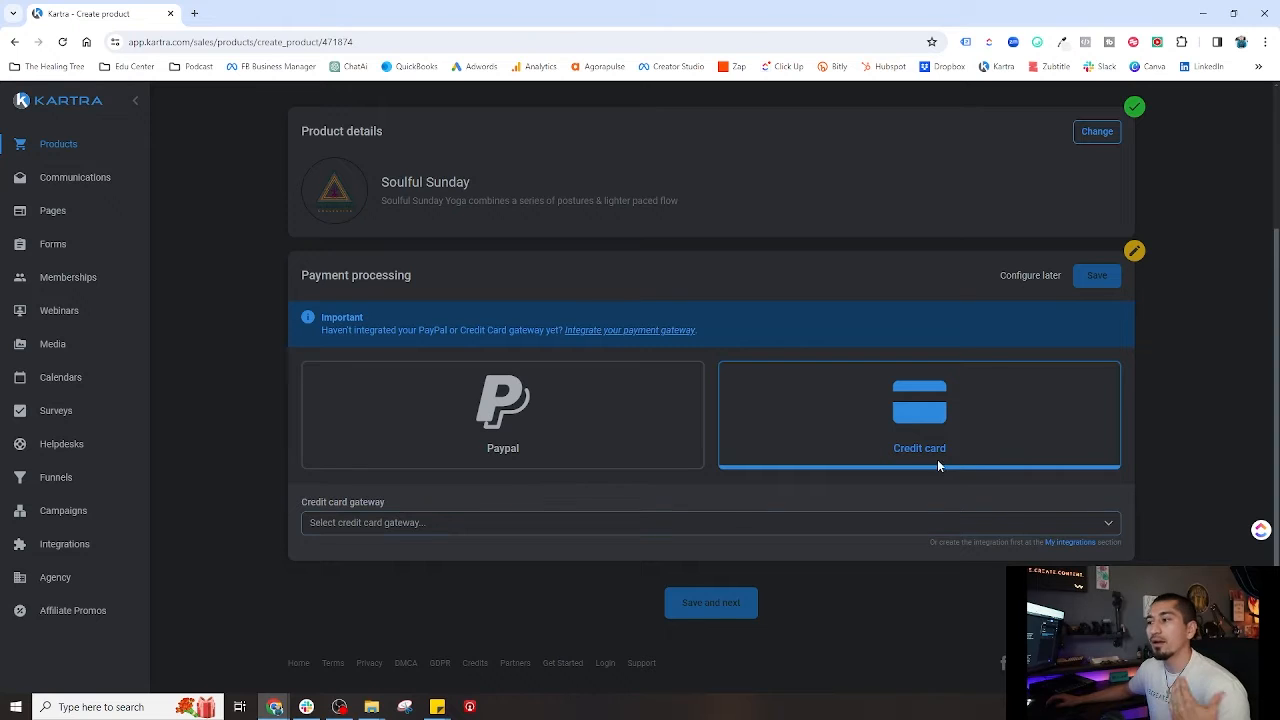
Defer the payment processing configuration, save the basic info and continue to the product's pricing.
{"action": "left_click", "coordinate": [1026, 279]}
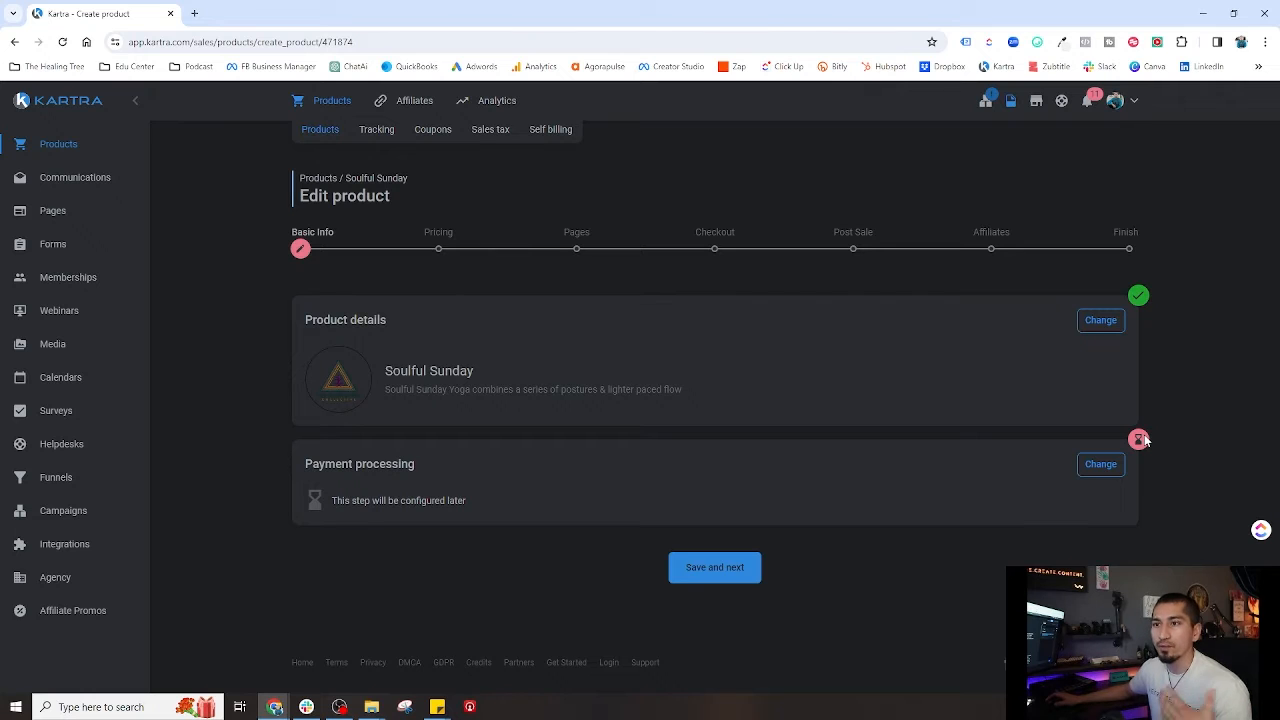
{"action": "left_click", "coordinate": [728, 578]}
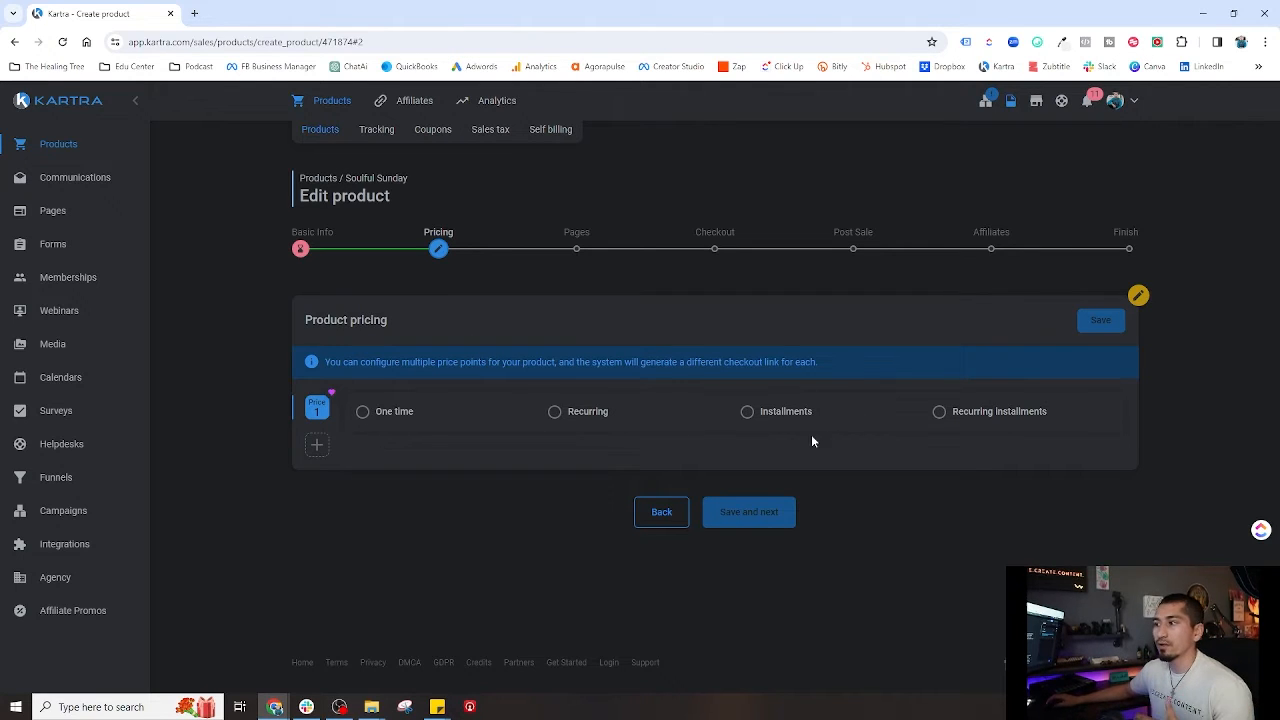
Make the first price point a one-time price with the description "One time payment".
{"action": "left_click", "coordinate": [363, 412]}
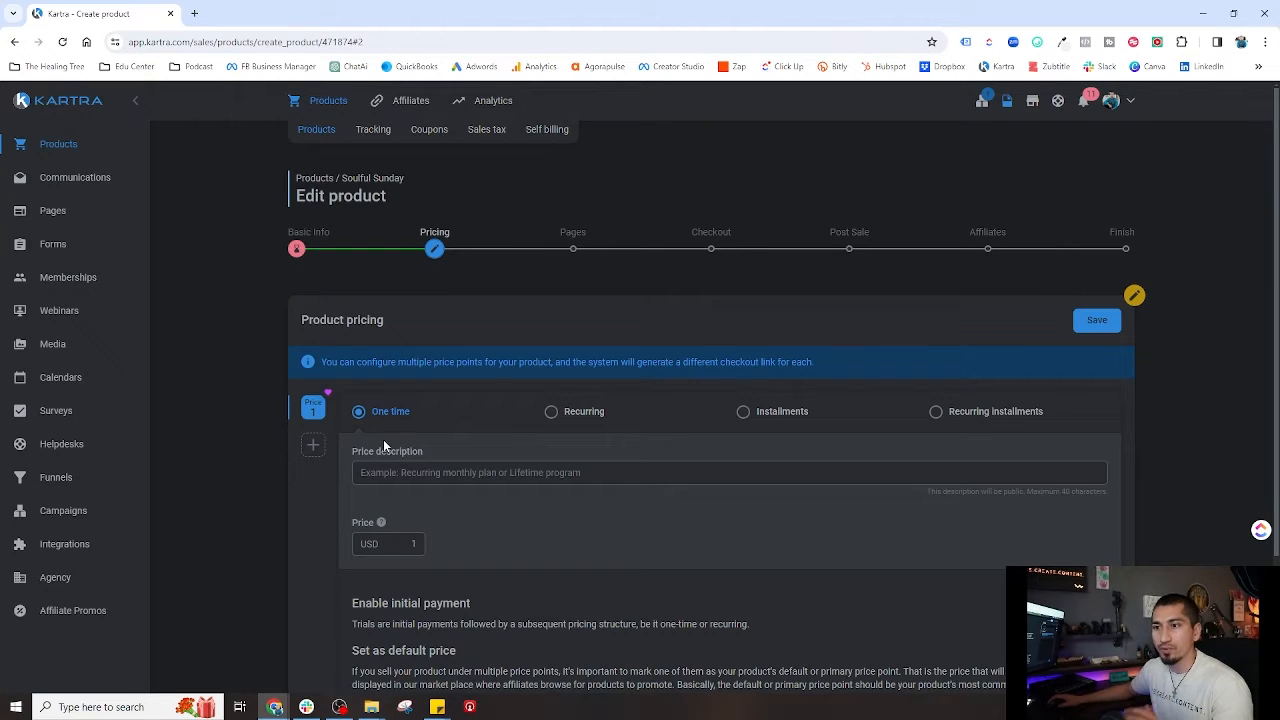
{"action": "left_click", "coordinate": [462, 478]}
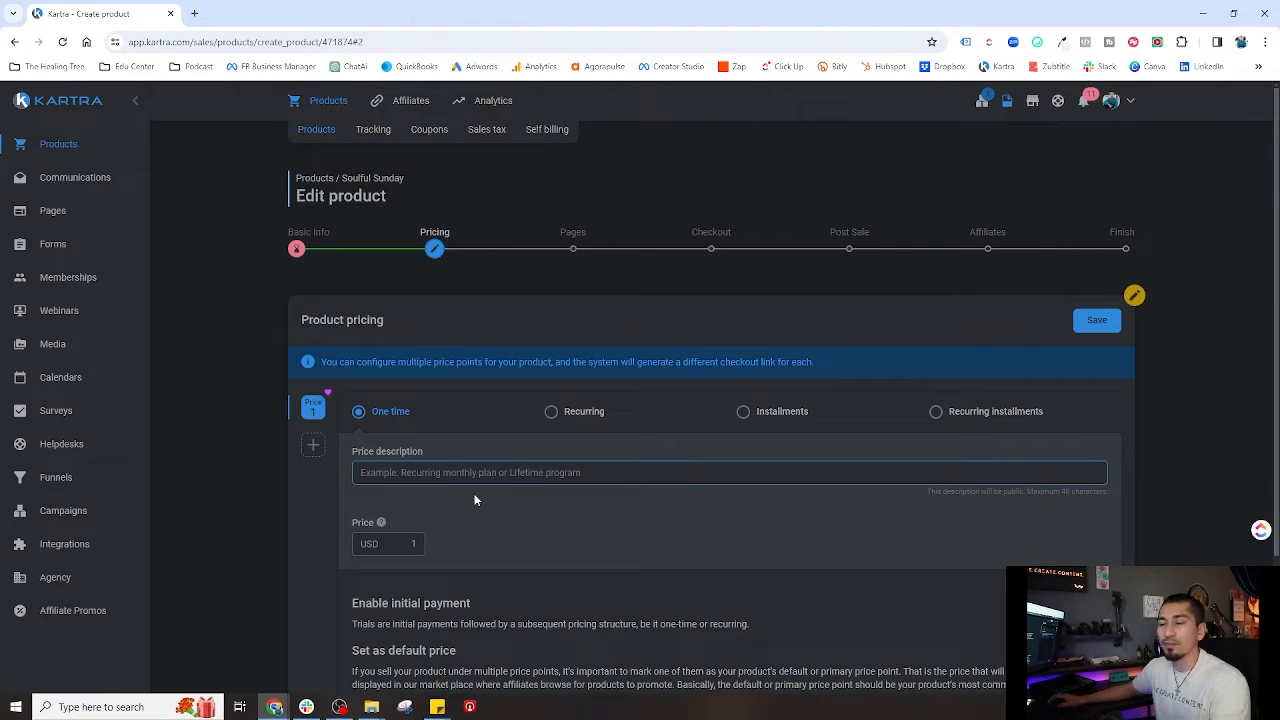
{"action": "scroll", "coordinate": [443, 437], "scroll_direction": "down", "scroll_amount": 1}
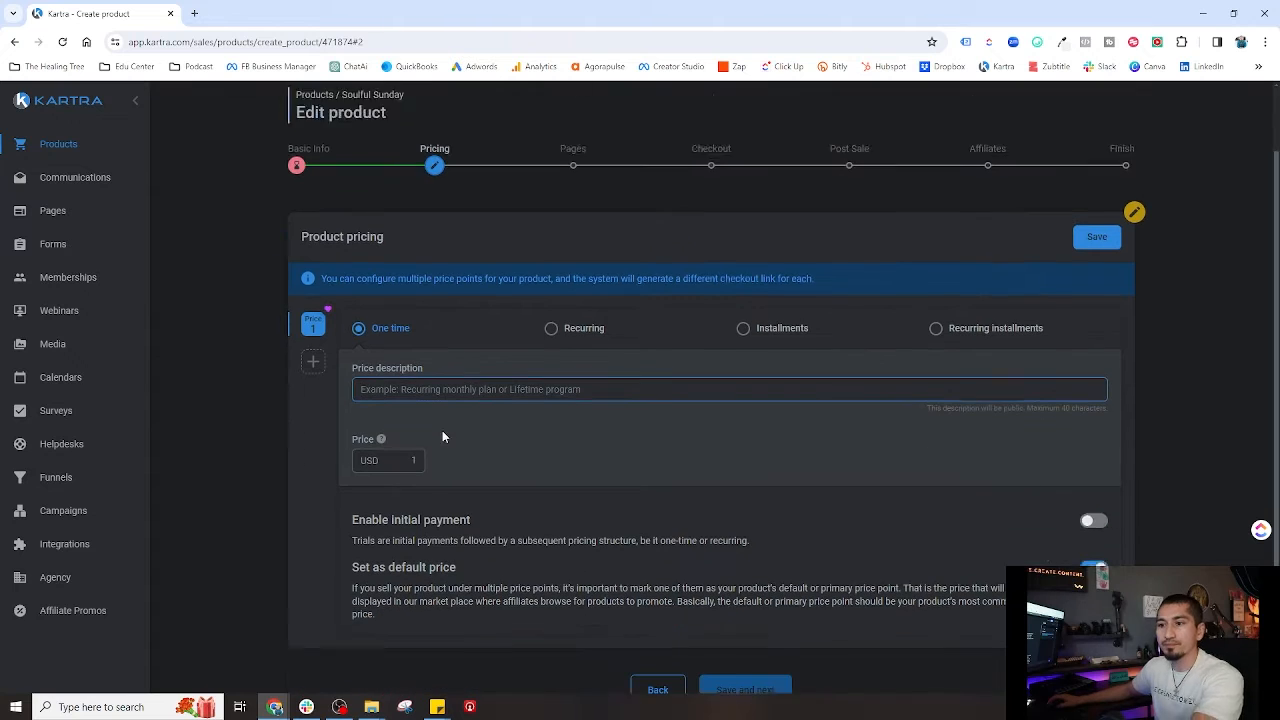
{"action": "scroll", "coordinate": [443, 437], "scroll_direction": "down", "scroll_amount": 1}
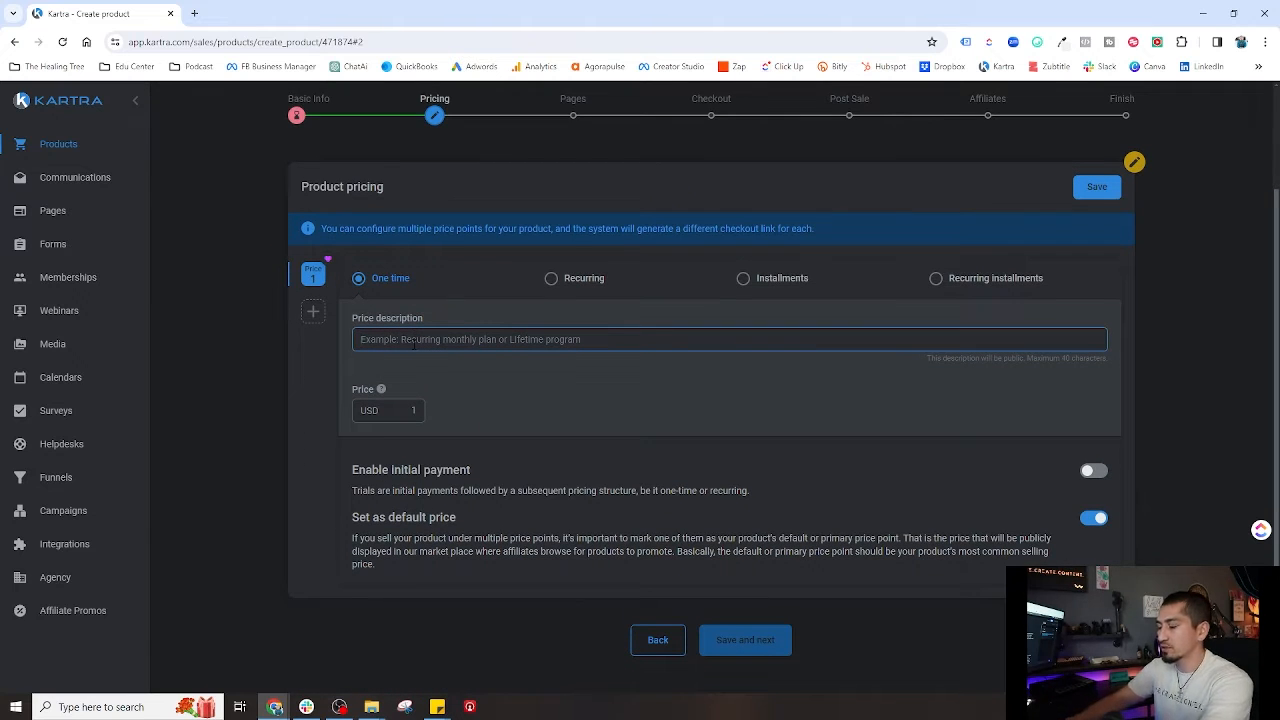
{"action": "type", "text": "ON"}
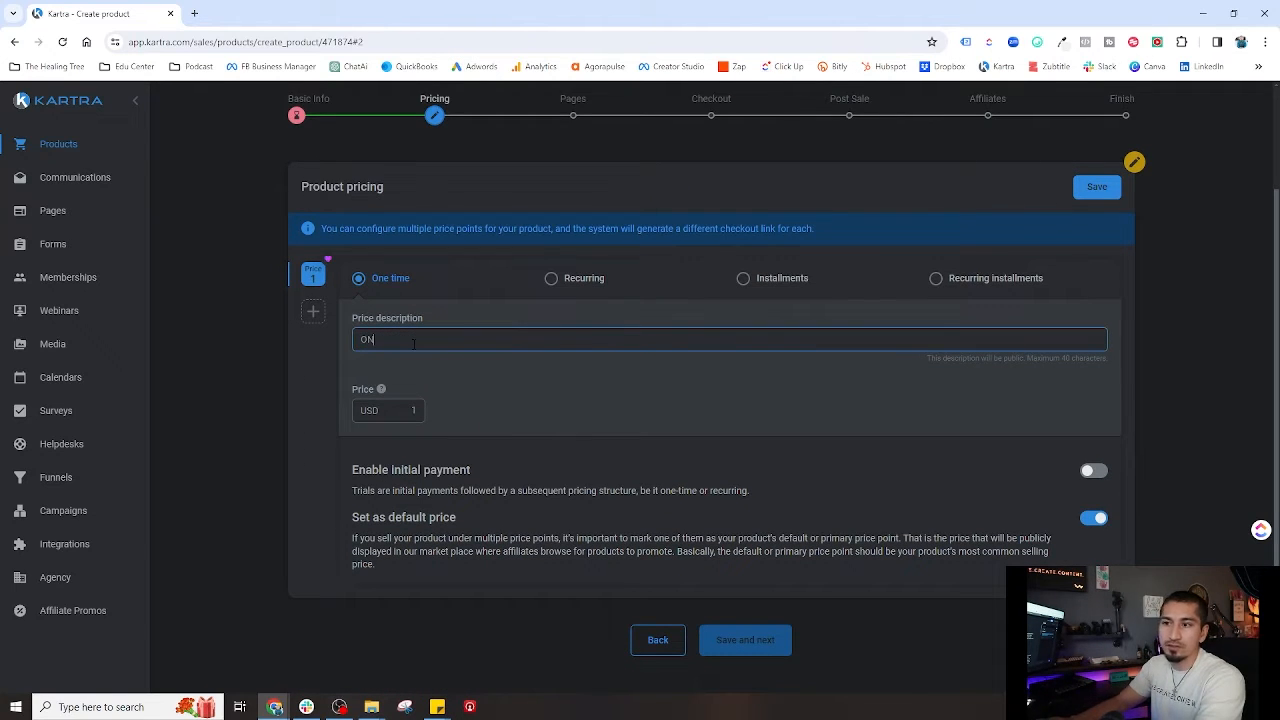
{"action": "key", "text": "BackSpace"}
{"action": "type", "text": "ne time payment"}
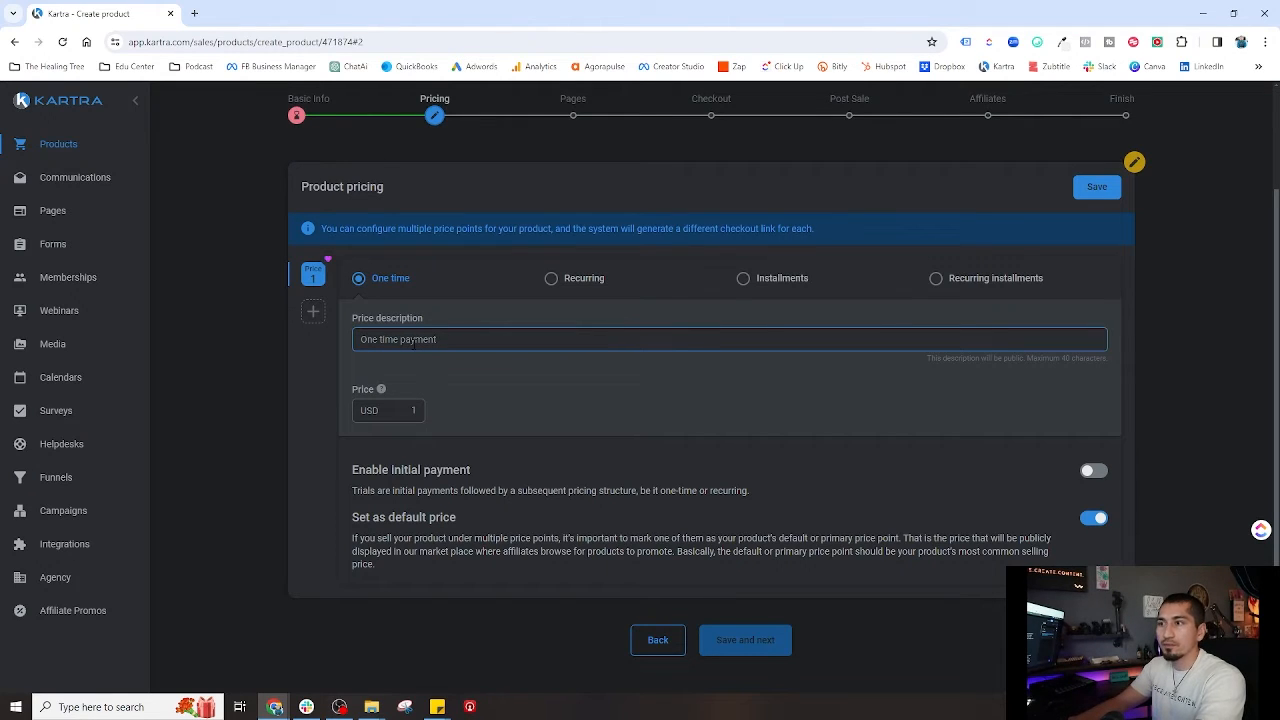
{"action": "type", "text": " fo"}
{"action": "key", "text": "BackSpace"}
{"action": "key", "text": "BackSpace"}
{"action": "key", "text": "BackSpace"}
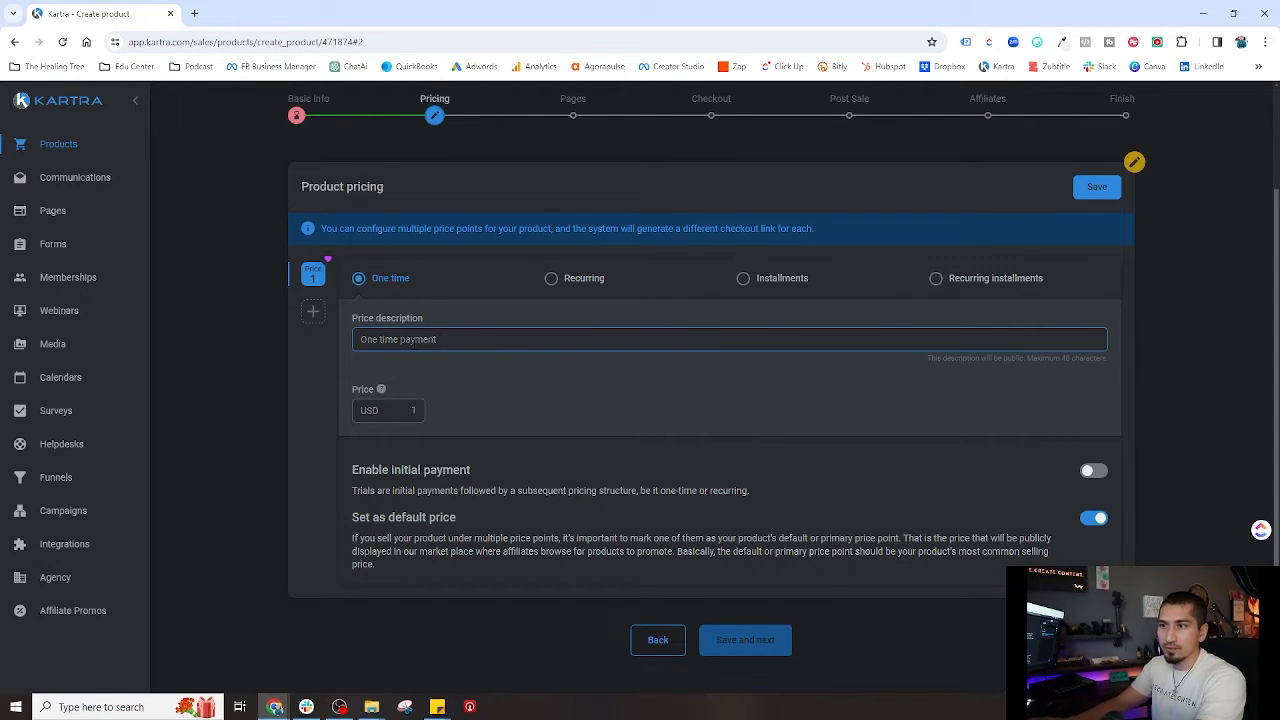
{"action": "left_click", "coordinate": [424, 366]}
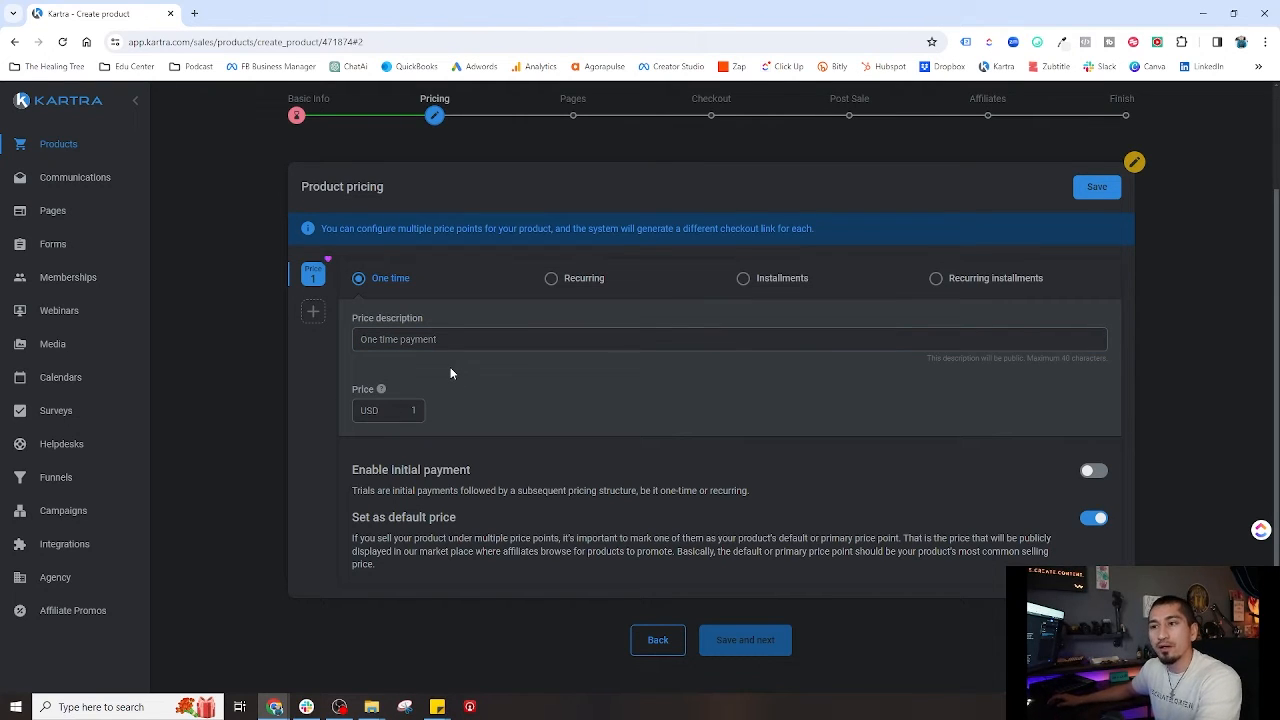
Set the one-time price to 15 USD and save the product pricing.
{"action": "double_click", "coordinate": [413, 410]}
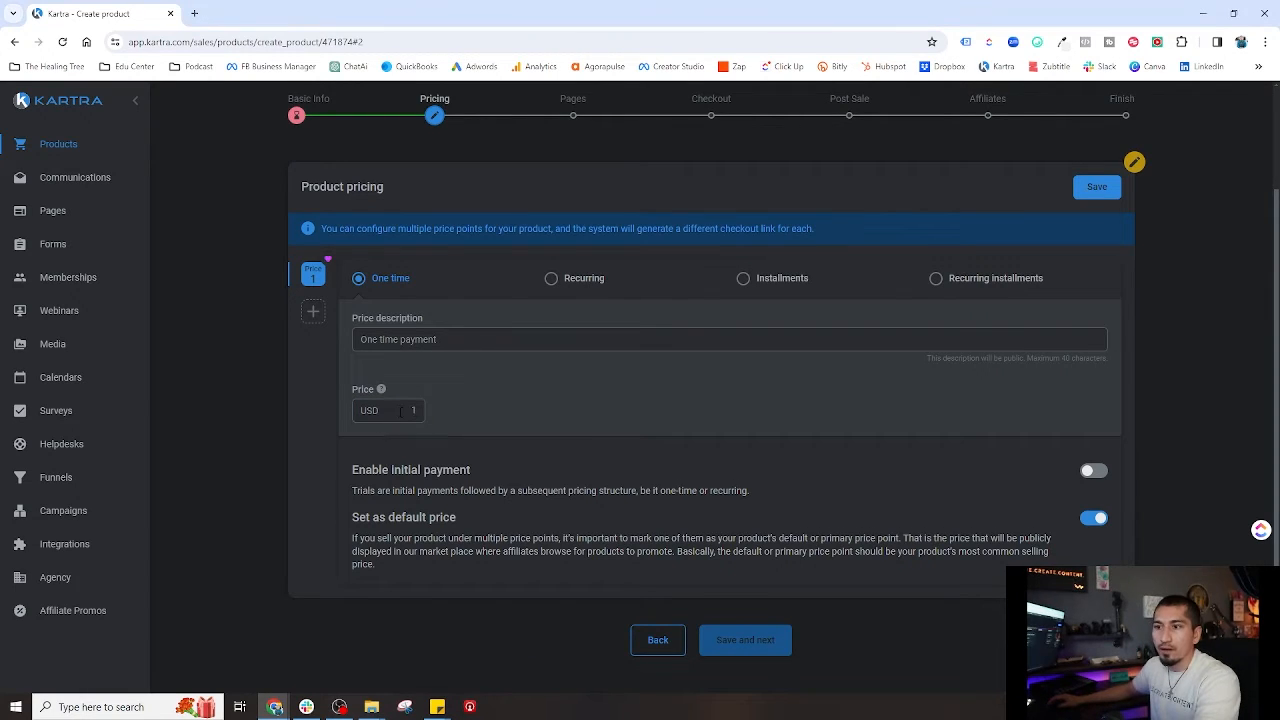
{"action": "left_click", "coordinate": [412, 410]}
{"action": "type", "text": "51"}
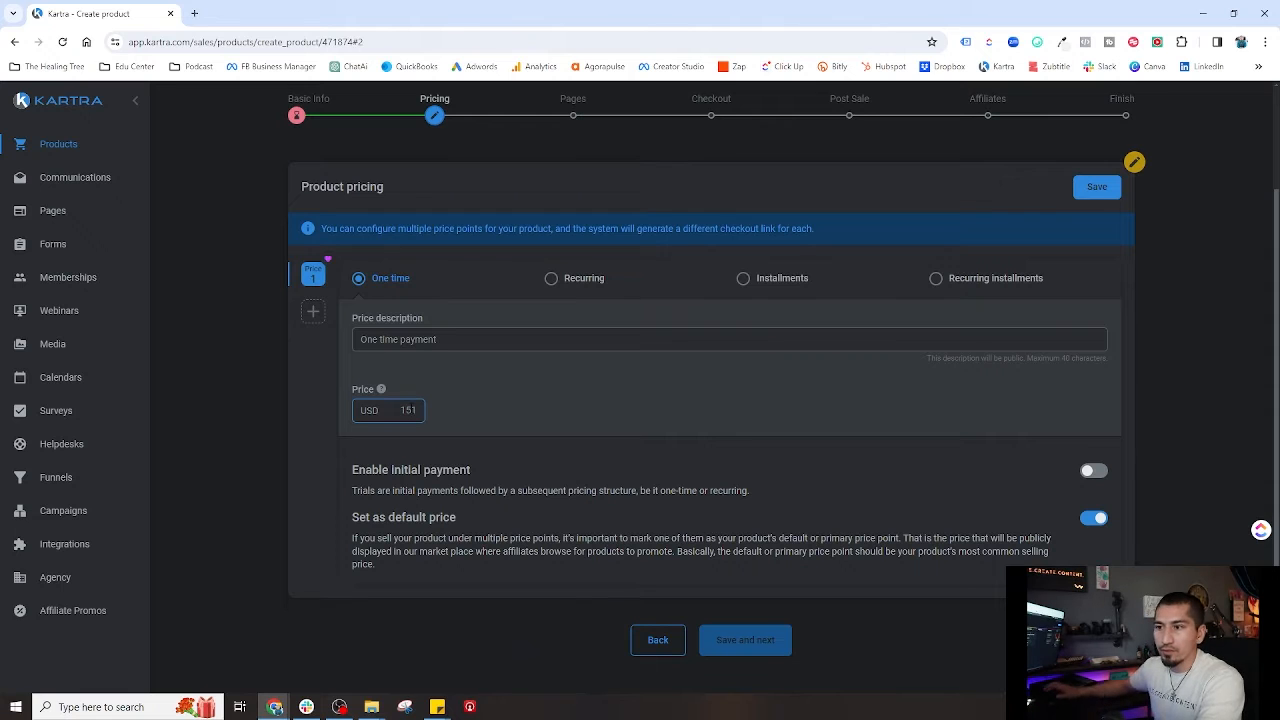
{"action": "key", "text": "BackSpace"}
{"action": "left_click", "coordinate": [485, 402]}
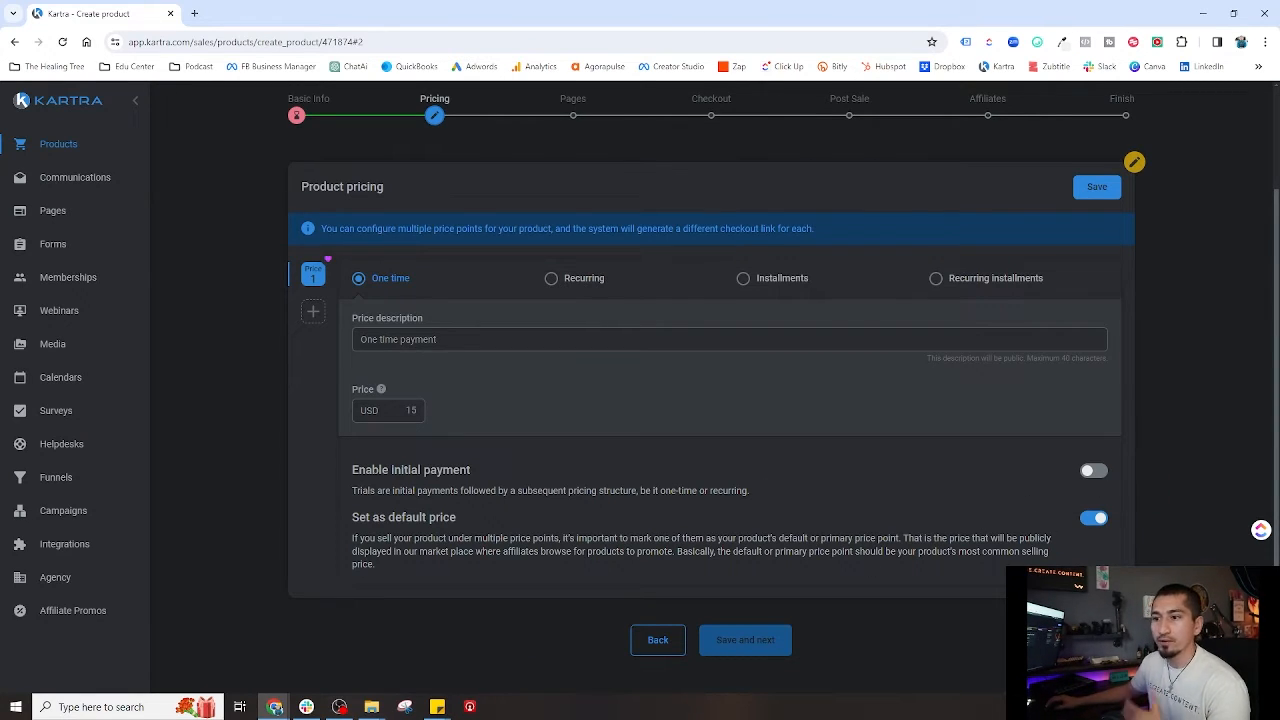
{"action": "left_click_drag", "start_coordinate": [346, 466], "coordinate": [490, 464]}
{"action": "left_click", "coordinate": [532, 462]}
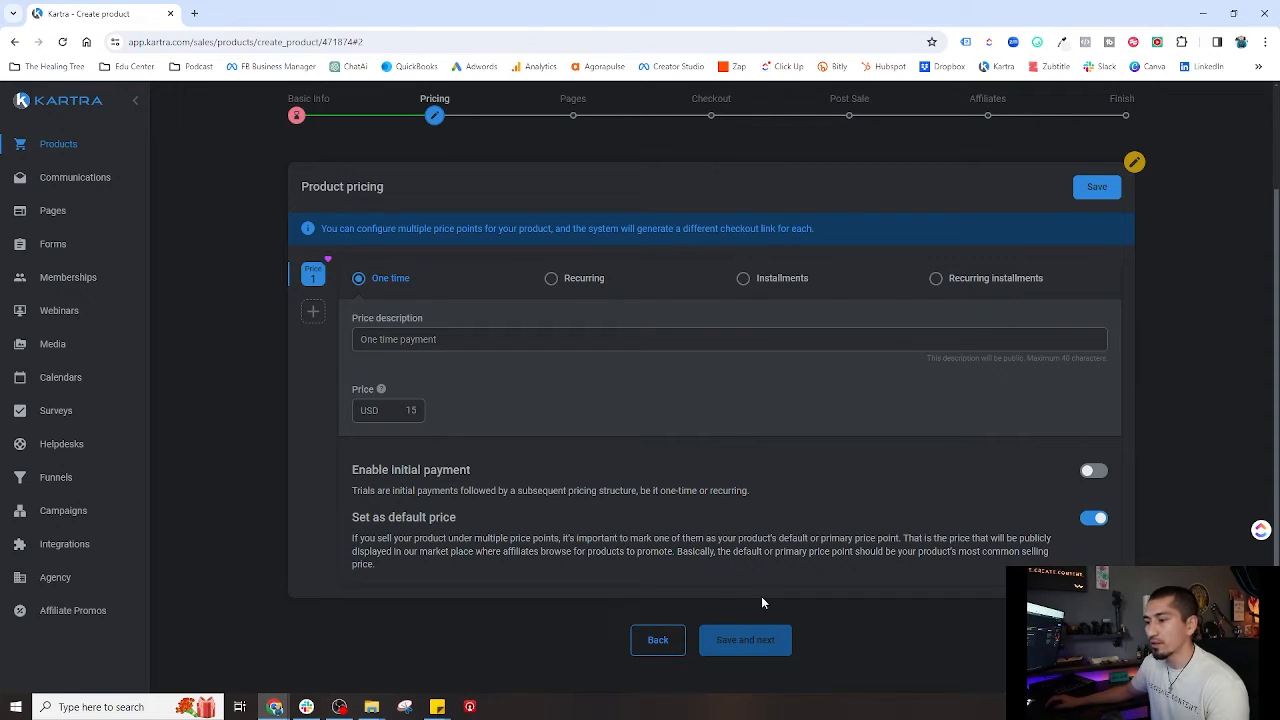
{"action": "left_click", "coordinate": [1097, 189]}
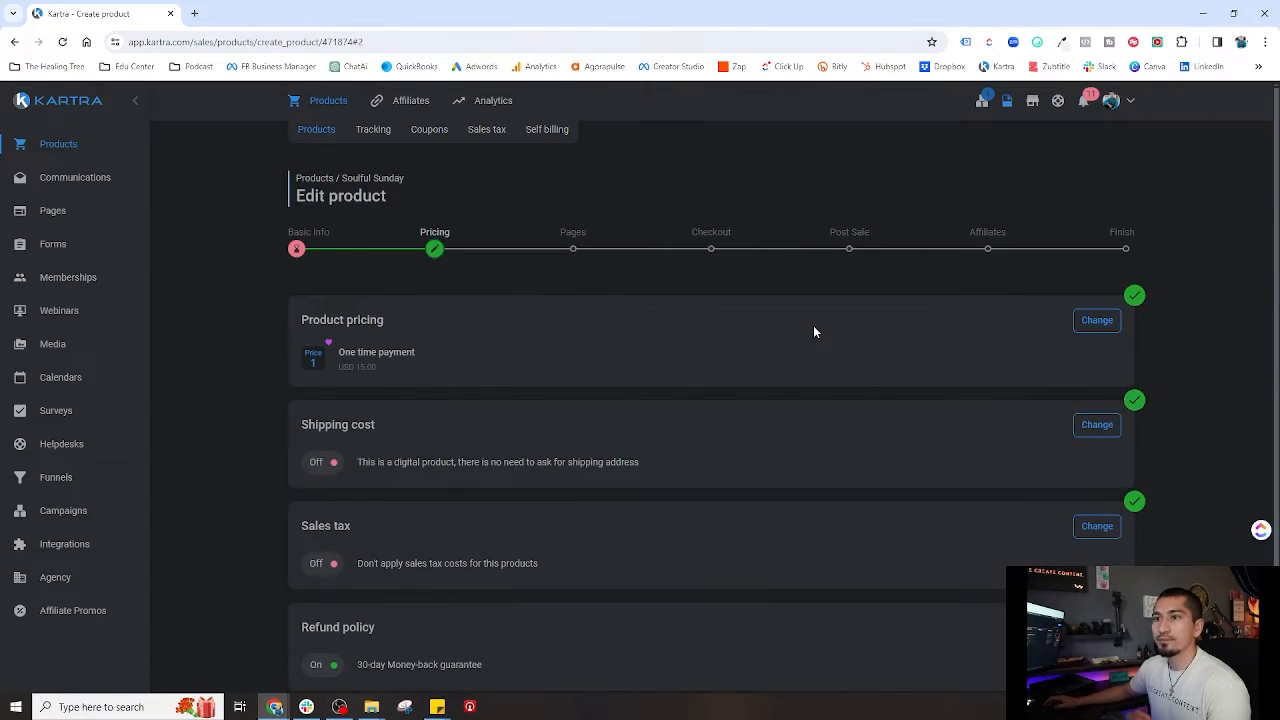
Set the refund policy to No refund, save it and continue to the product's pages settings.
{"action": "scroll", "coordinate": [625, 382], "scroll_direction": "down", "scroll_amount": 1}
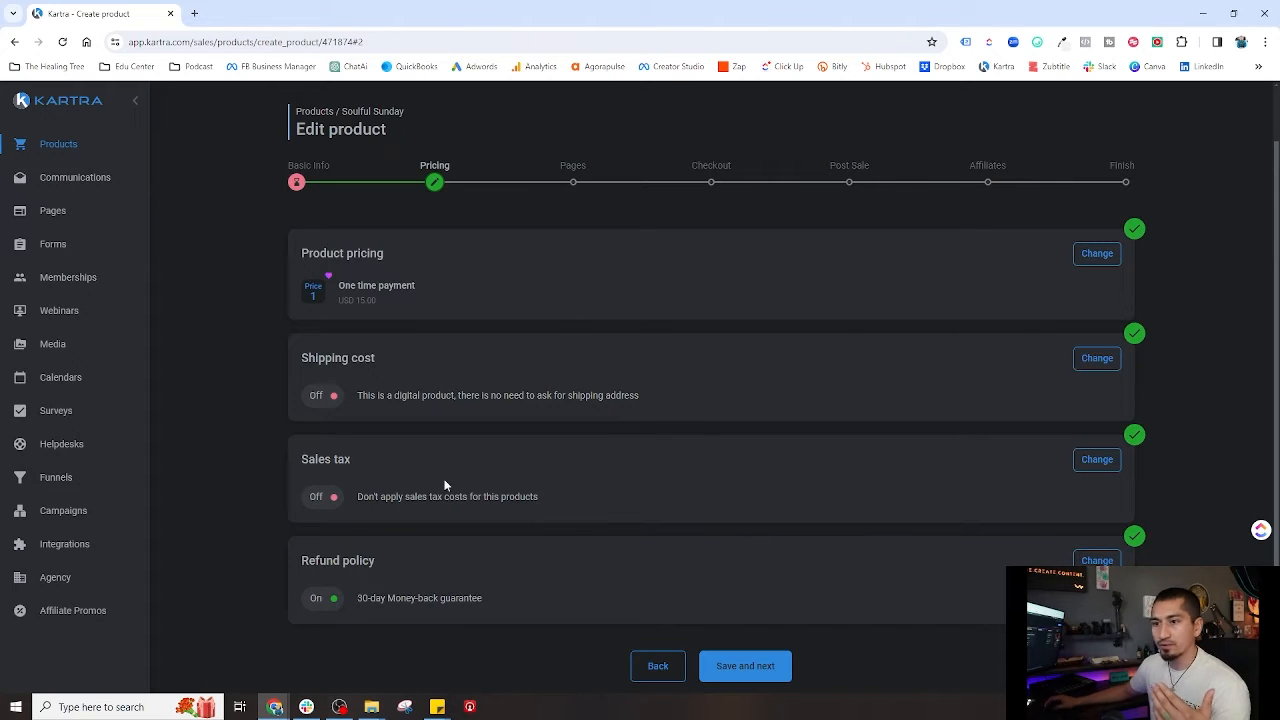
{"action": "scroll", "coordinate": [360, 465], "scroll_direction": "down", "scroll_amount": 1}
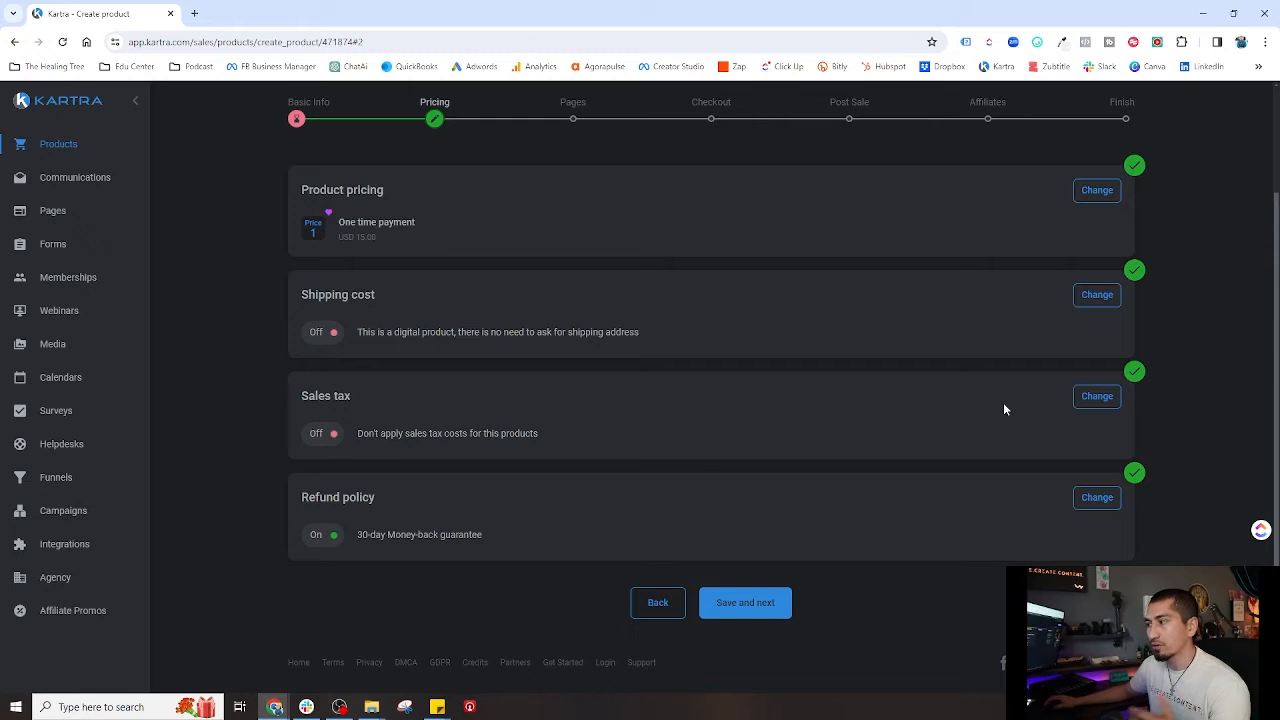
{"action": "left_click", "coordinate": [1105, 497]}
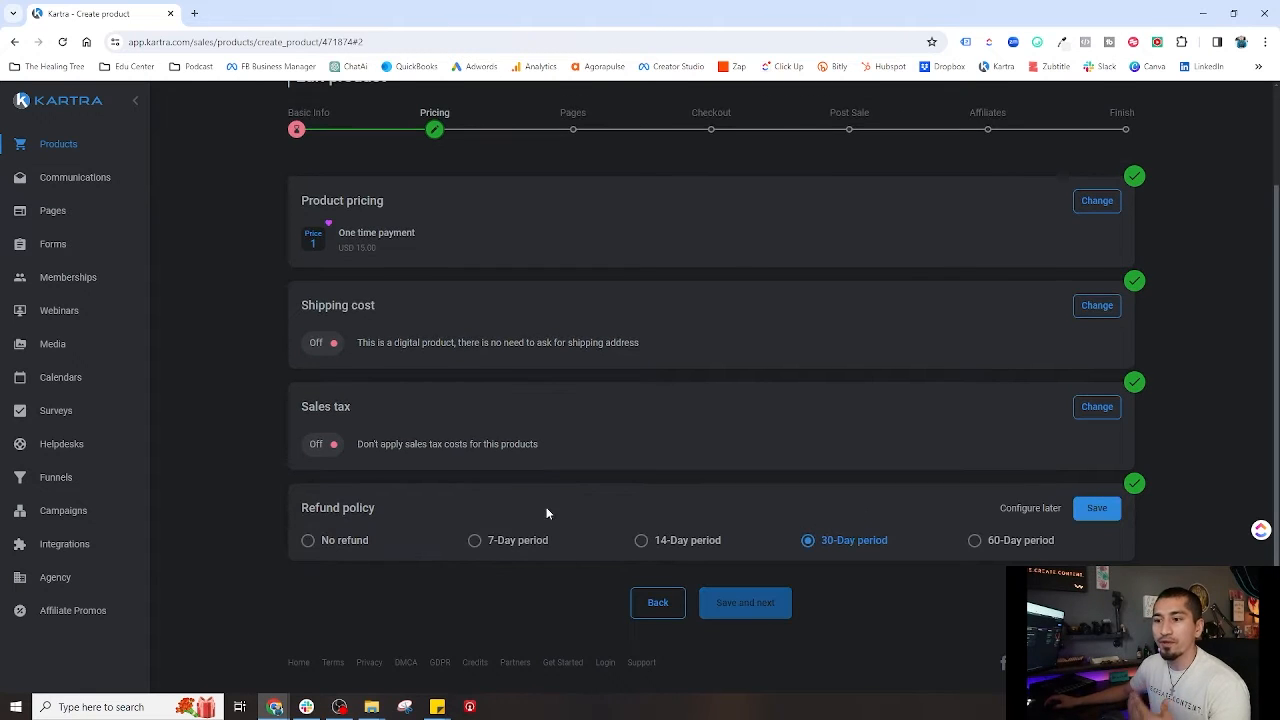
{"action": "left_click", "coordinate": [340, 541]}
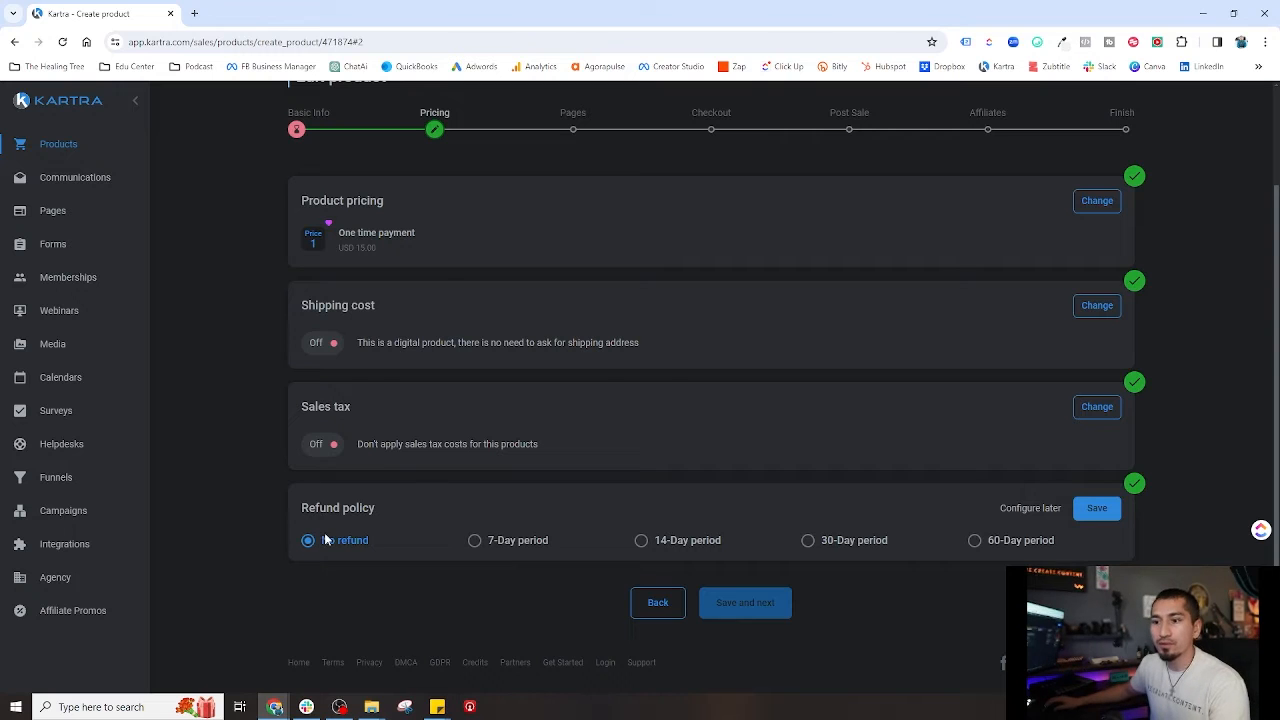
{"action": "left_click", "coordinate": [1096, 510]}
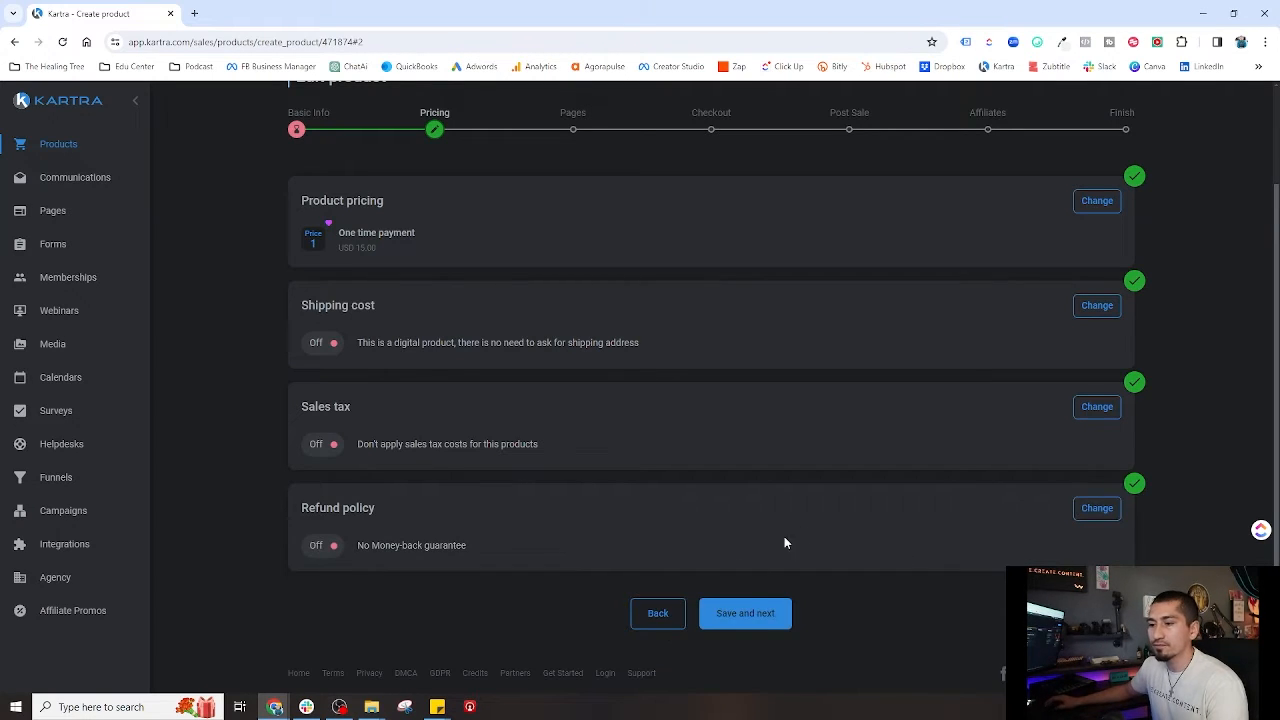
{"action": "left_click", "coordinate": [748, 616]}
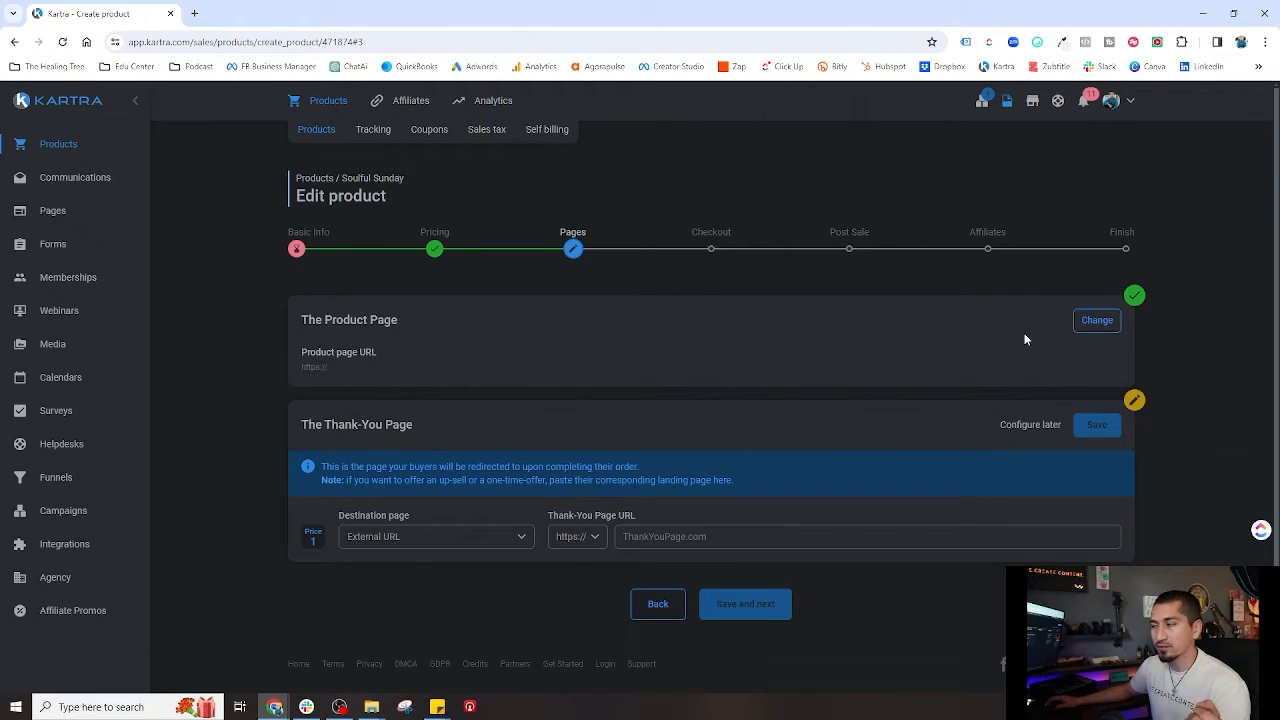
Use the Kartra page "Soulful Sunday" from The Healing Tree site as the product page and save it.
{"action": "left_click", "coordinate": [1096, 322]}
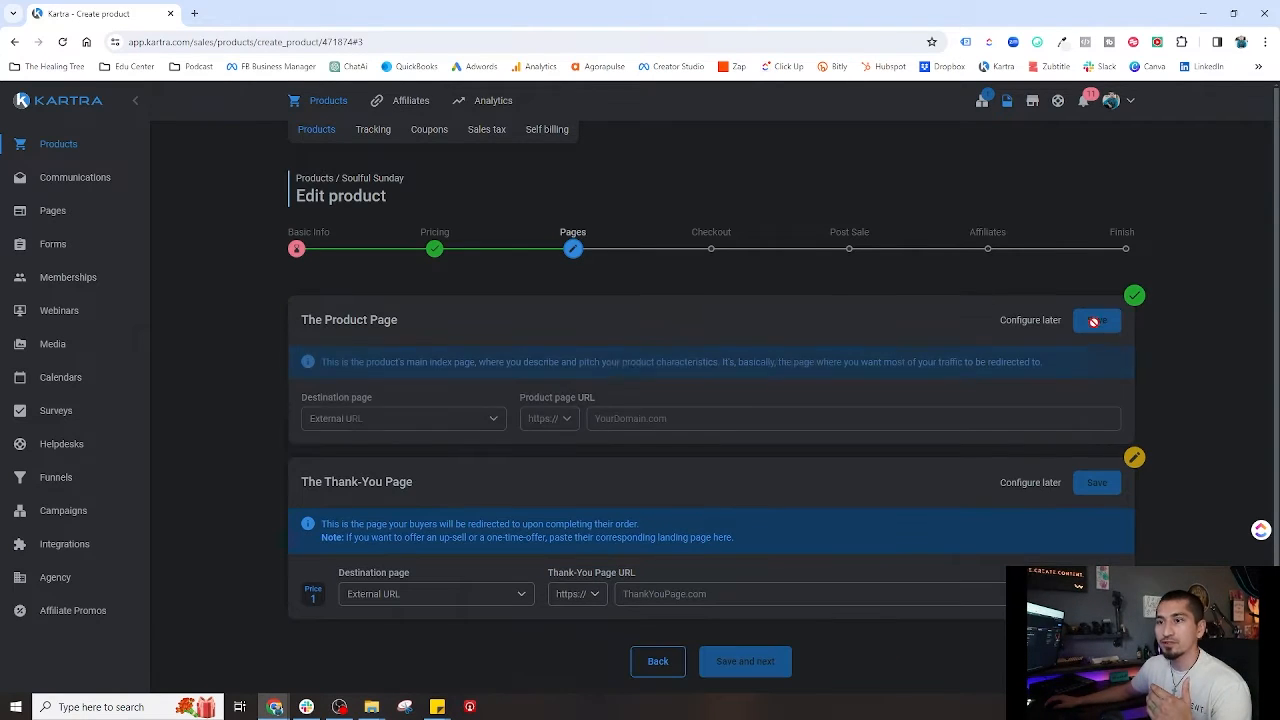
{"action": "left_click", "coordinate": [410, 420]}
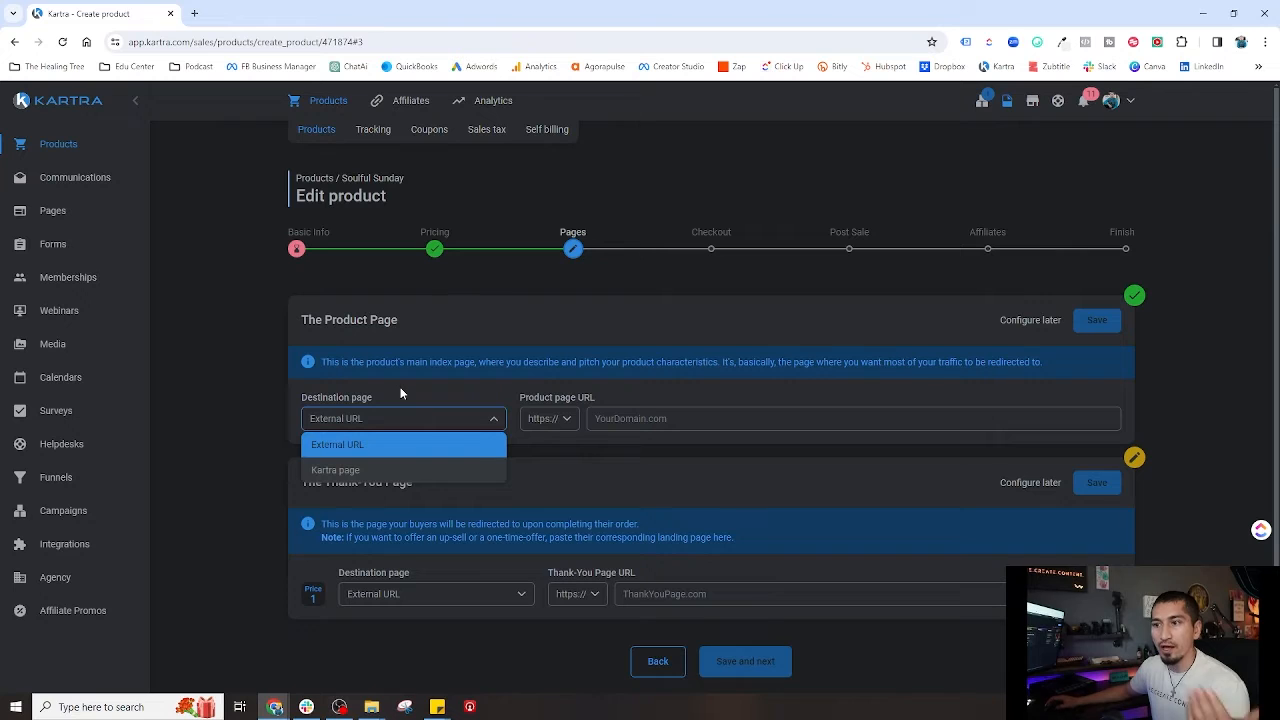
{"action": "left_click", "coordinate": [340, 474]}
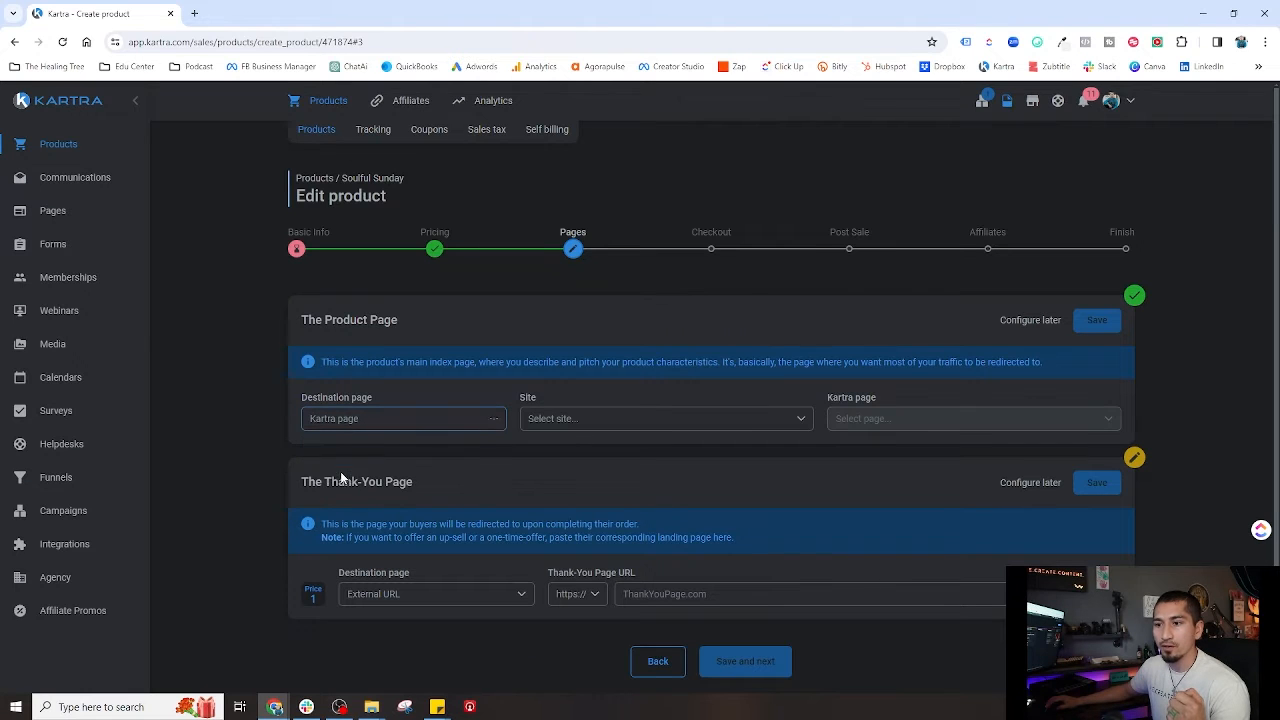
{"action": "left_click", "coordinate": [583, 424]}
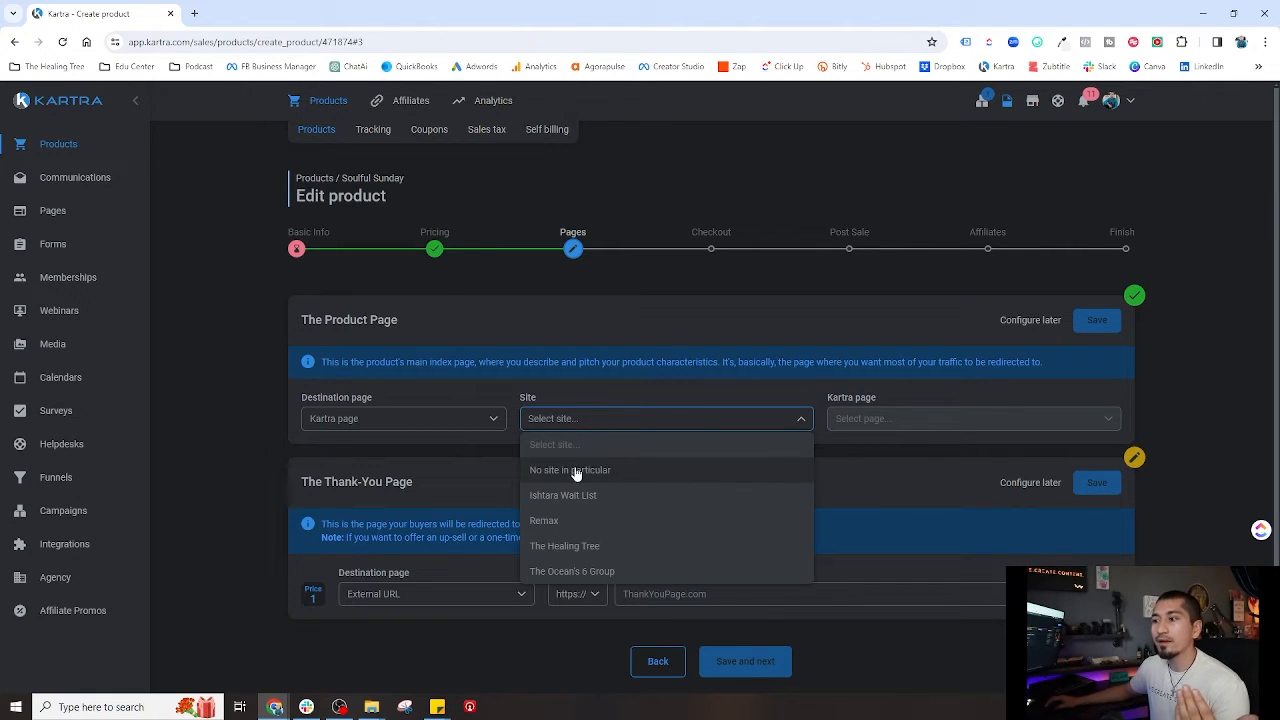
{"action": "left_click", "coordinate": [566, 546]}
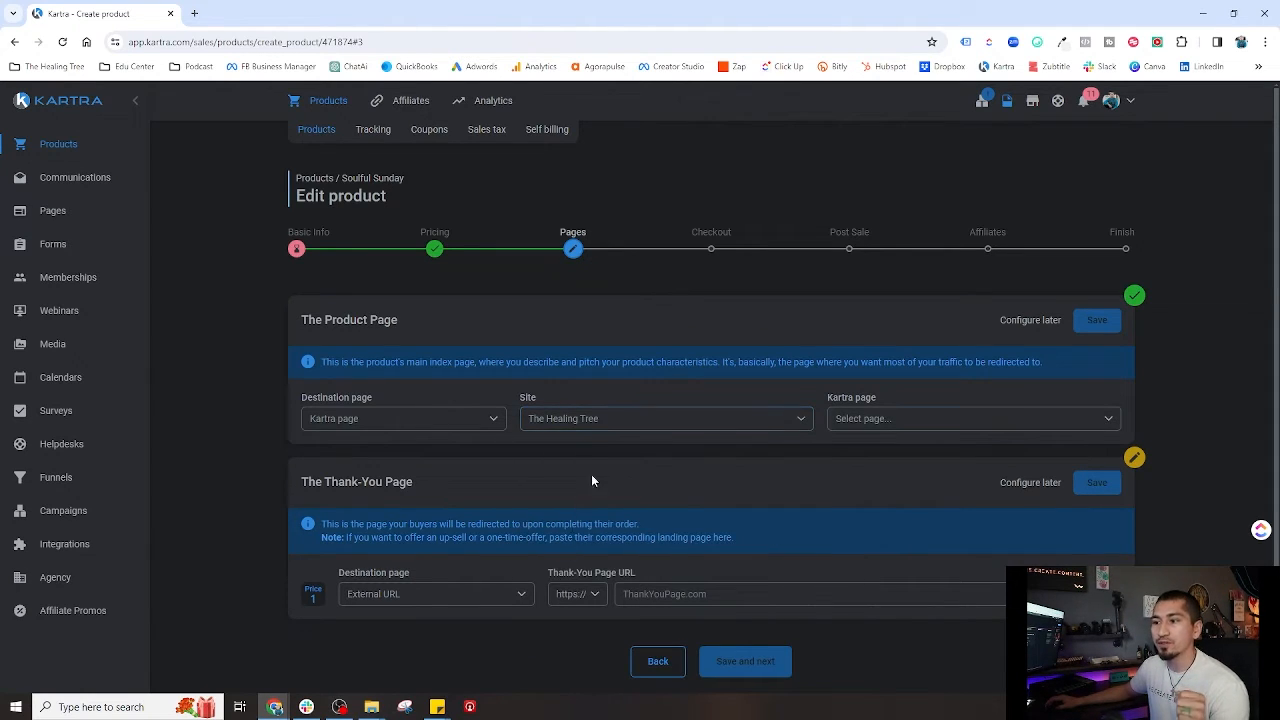
{"action": "left_click", "coordinate": [885, 425]}
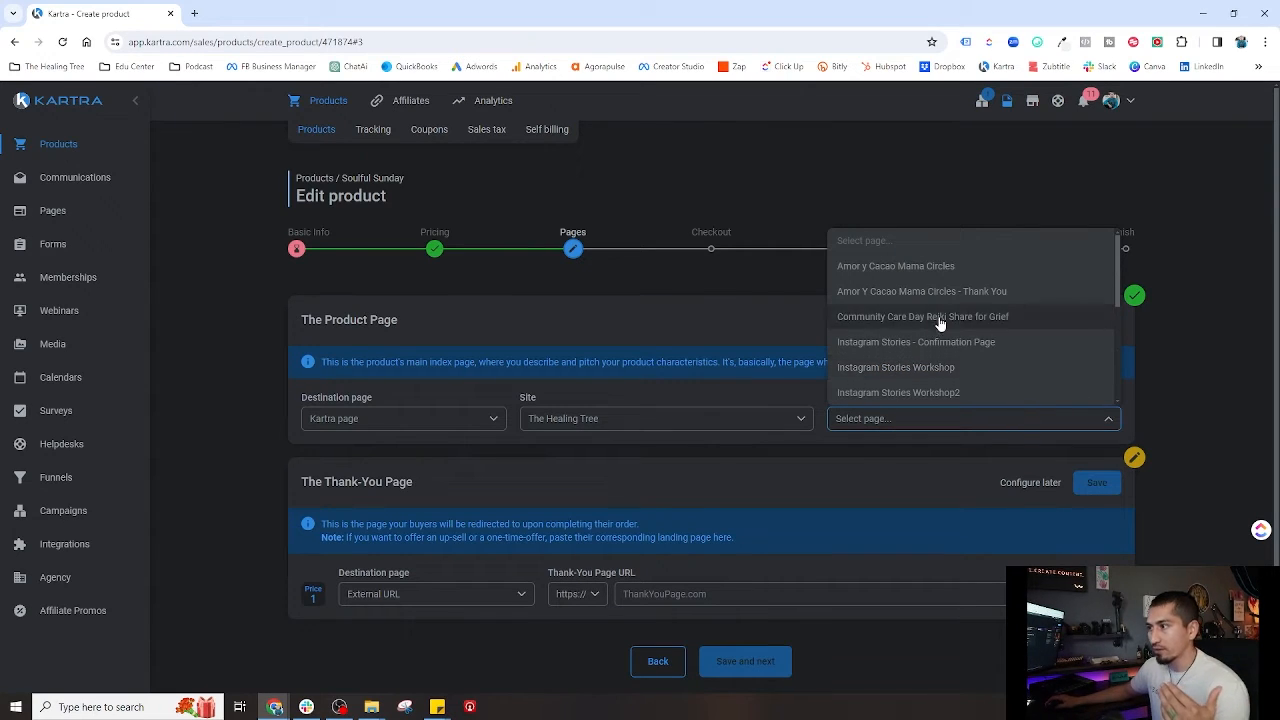
{"action": "scroll", "coordinate": [940, 330], "scroll_direction": "down", "scroll_amount": 3}
{"action": "scroll", "coordinate": [924, 353], "scroll_direction": "down", "scroll_amount": 2}
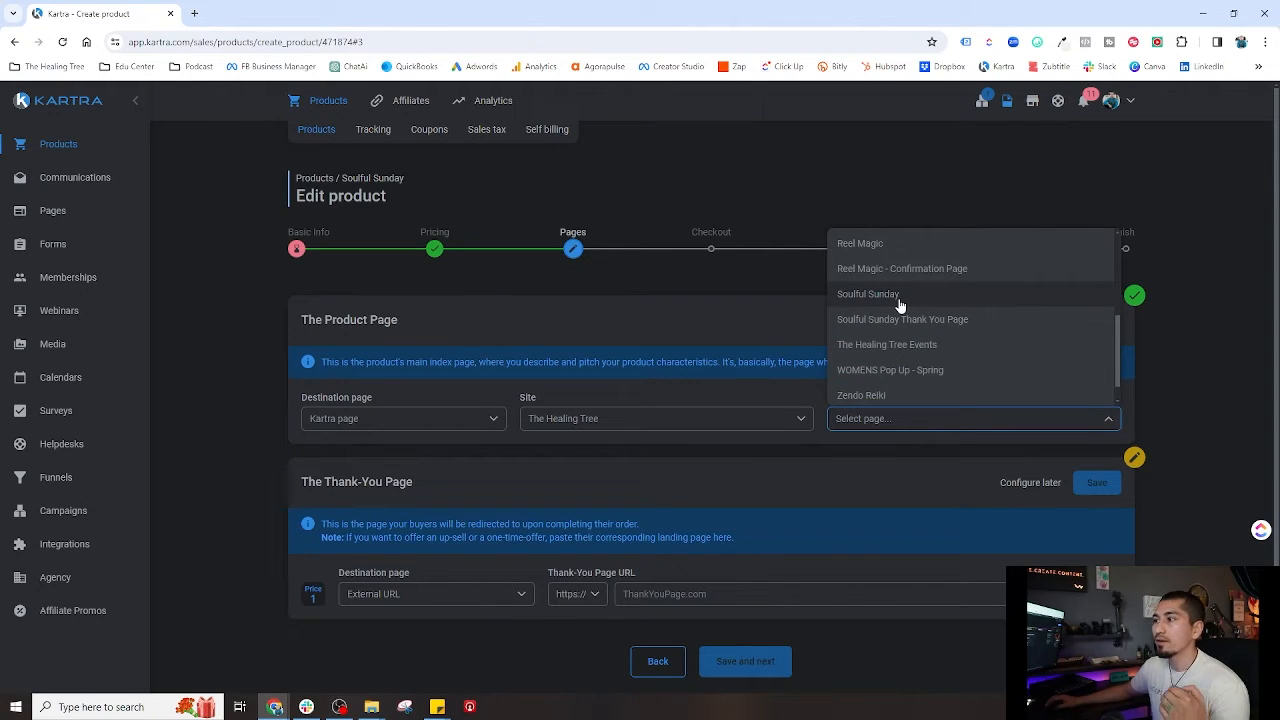
{"action": "left_click", "coordinate": [895, 300]}
{"action": "left_click", "coordinate": [1096, 330]}
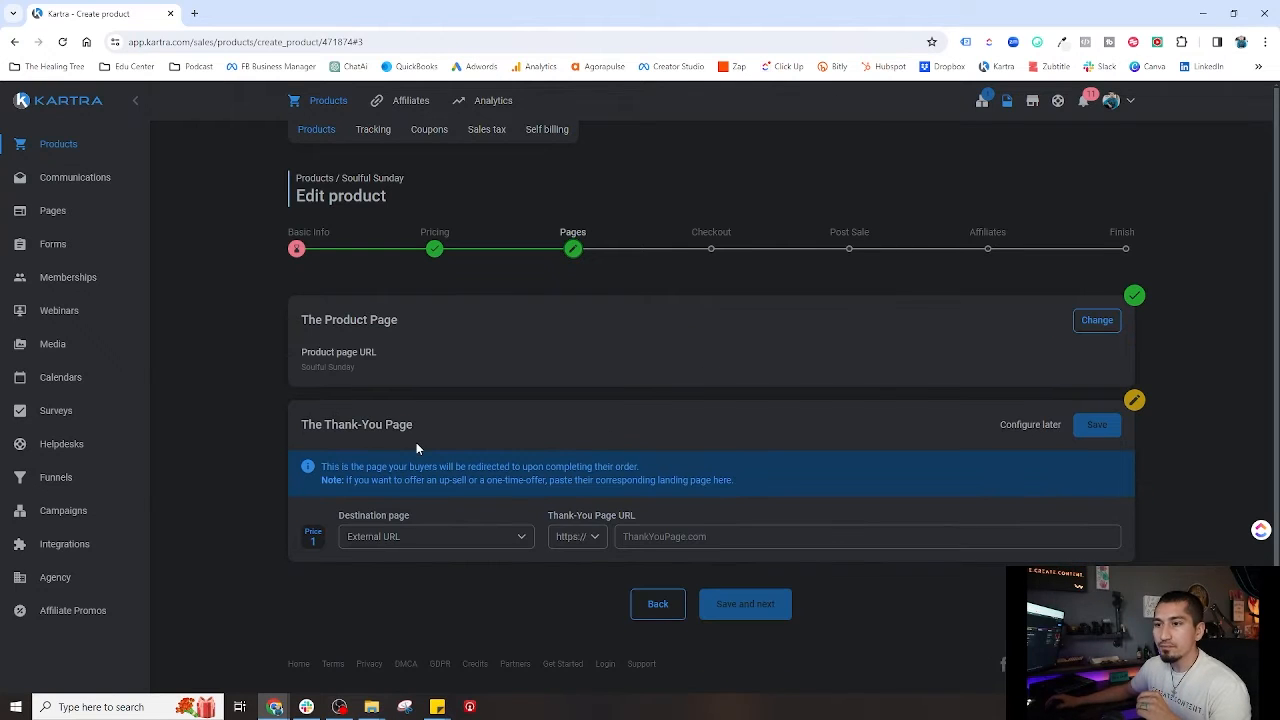
Use The Healing Tree's Kartra page "Soulful Sunday Thank You Page" as the thank-you page, save it and continue to the checkout settings.
{"action": "left_click", "coordinate": [465, 541]}
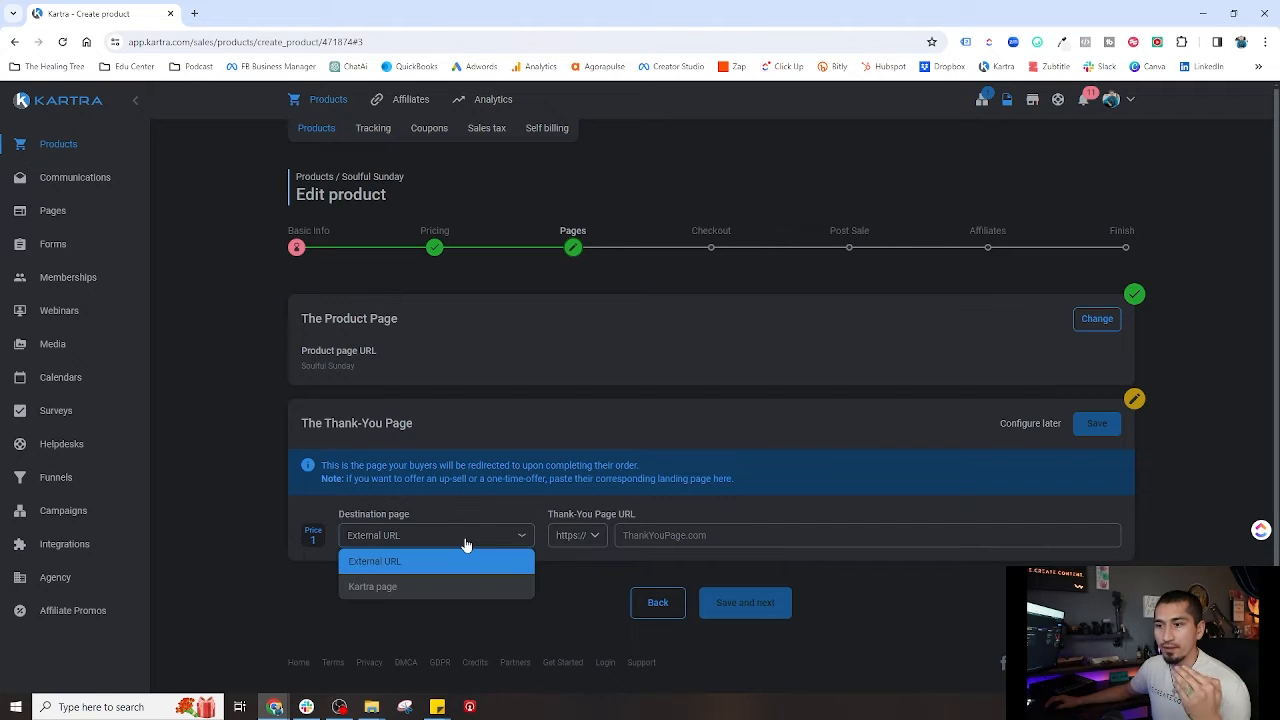
{"action": "left_click", "coordinate": [381, 590]}
{"action": "left_click", "coordinate": [590, 537]}
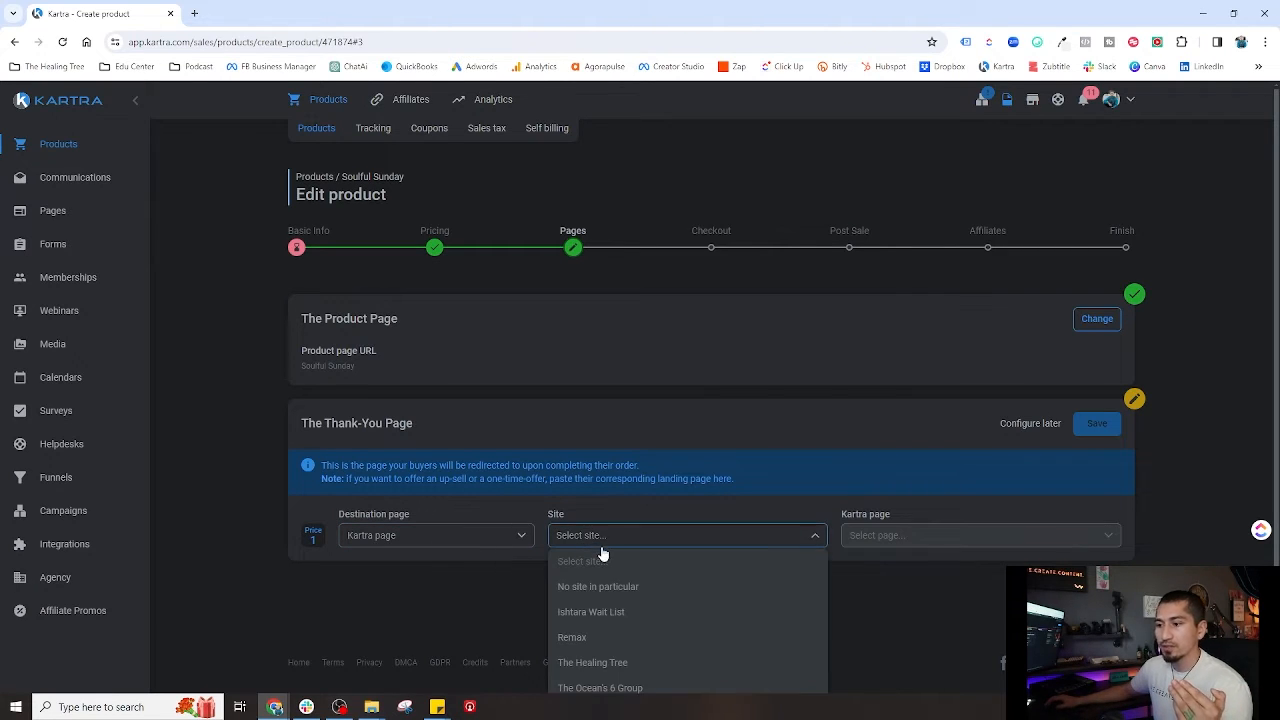
{"action": "left_click", "coordinate": [594, 662]}
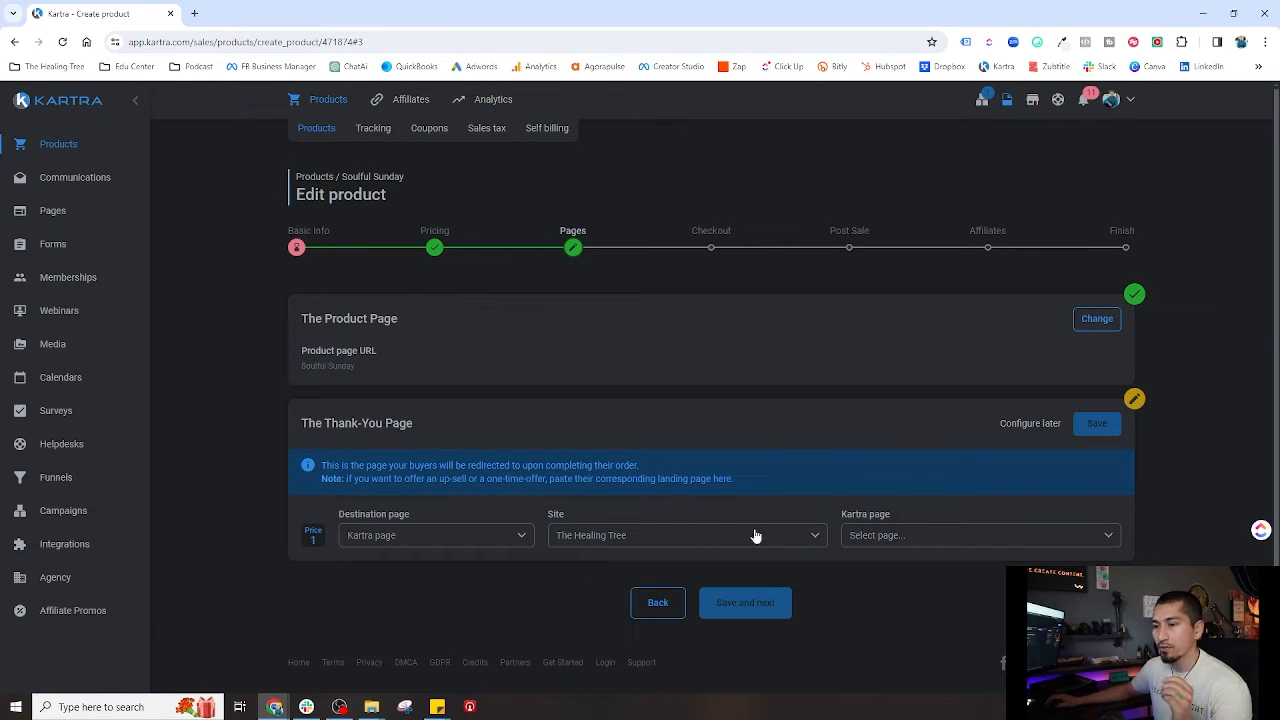
{"action": "left_click", "coordinate": [928, 540]}
{"action": "scroll", "coordinate": [952, 433], "scroll_direction": "down", "scroll_amount": 3}
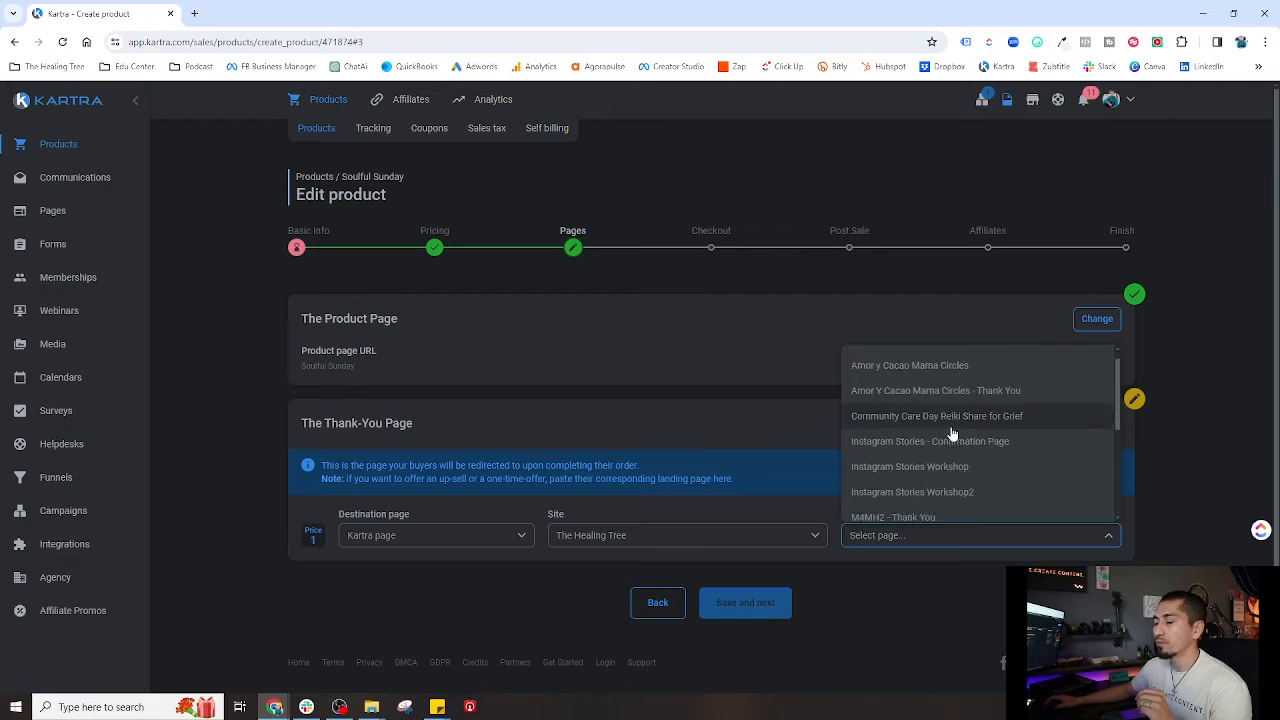
{"action": "left_click", "coordinate": [920, 437]}
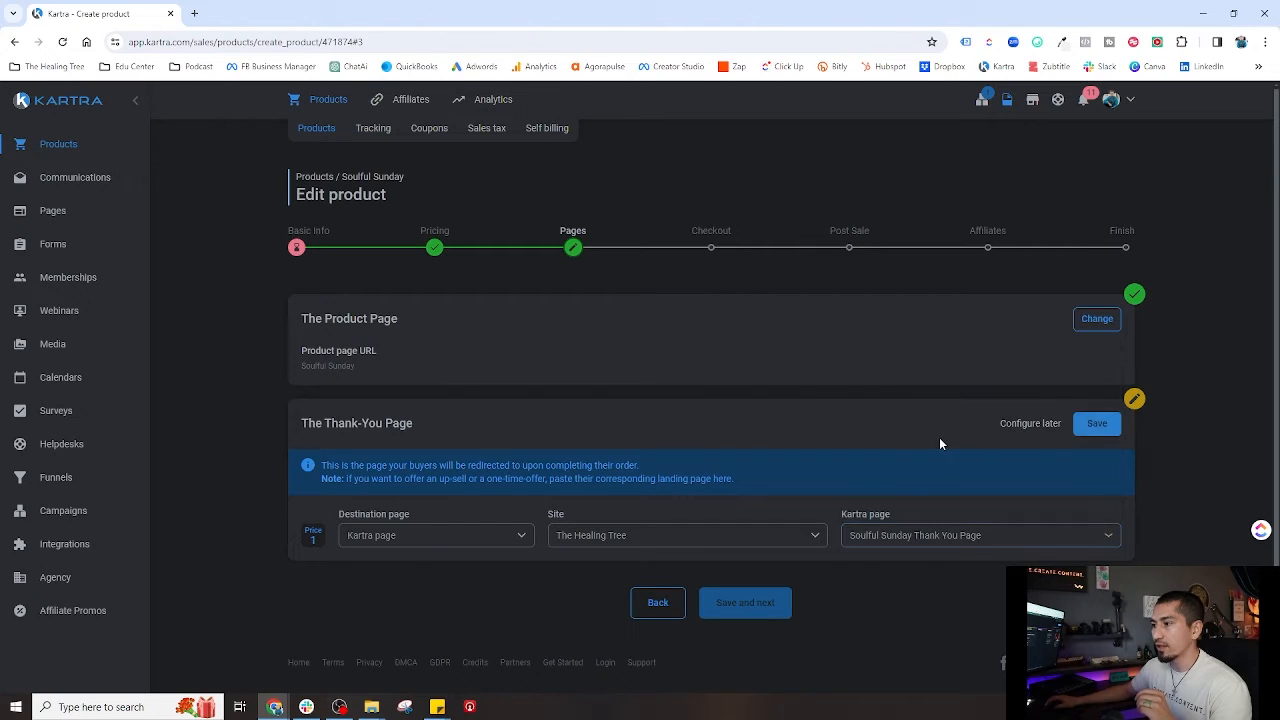
{"action": "left_click", "coordinate": [1086, 430]}
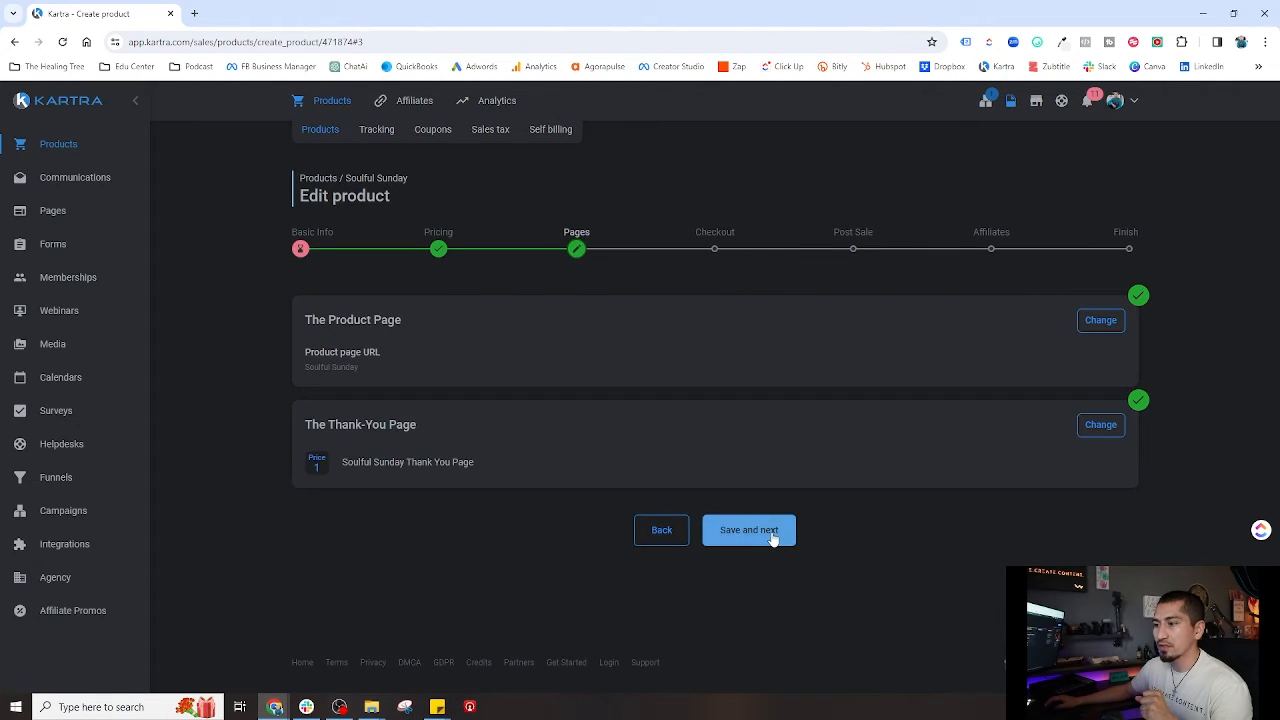
{"action": "left_click", "coordinate": [773, 538]}
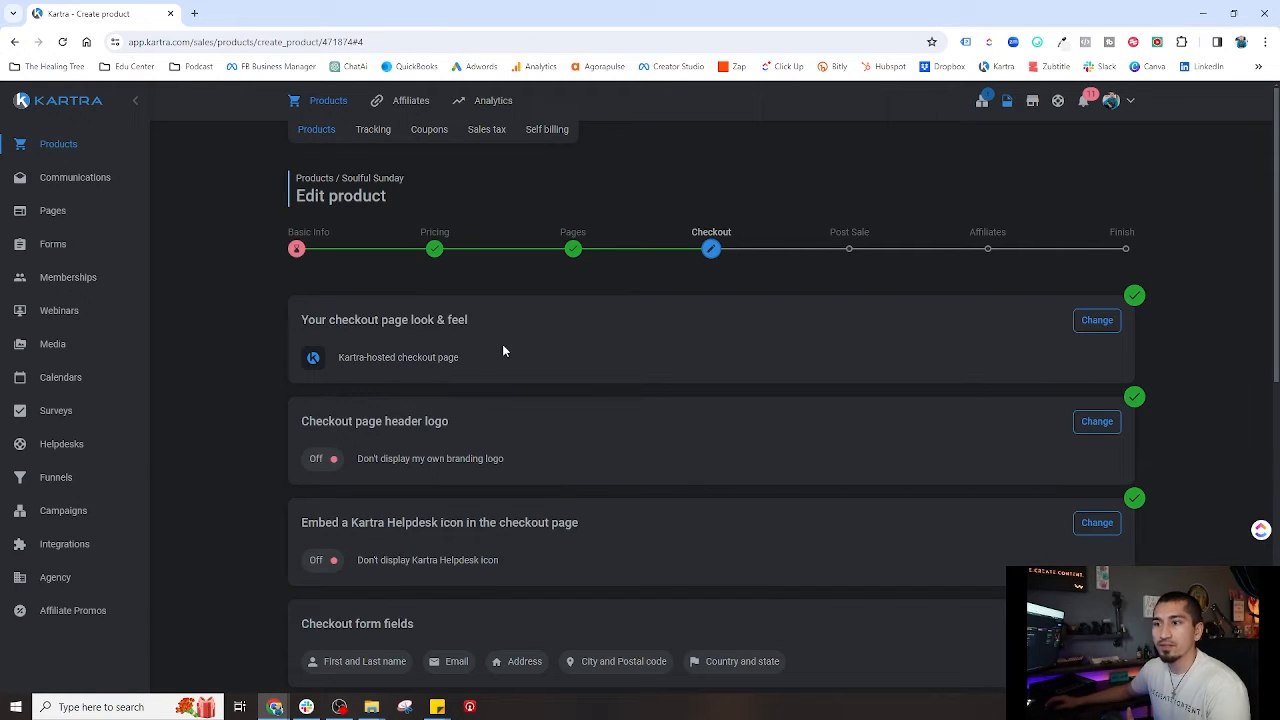
Open the checkout page look and feel for editing and choose the Kartra-hosted checkout page.
{"action": "scroll", "coordinate": [526, 414], "scroll_direction": "down", "scroll_amount": 1}
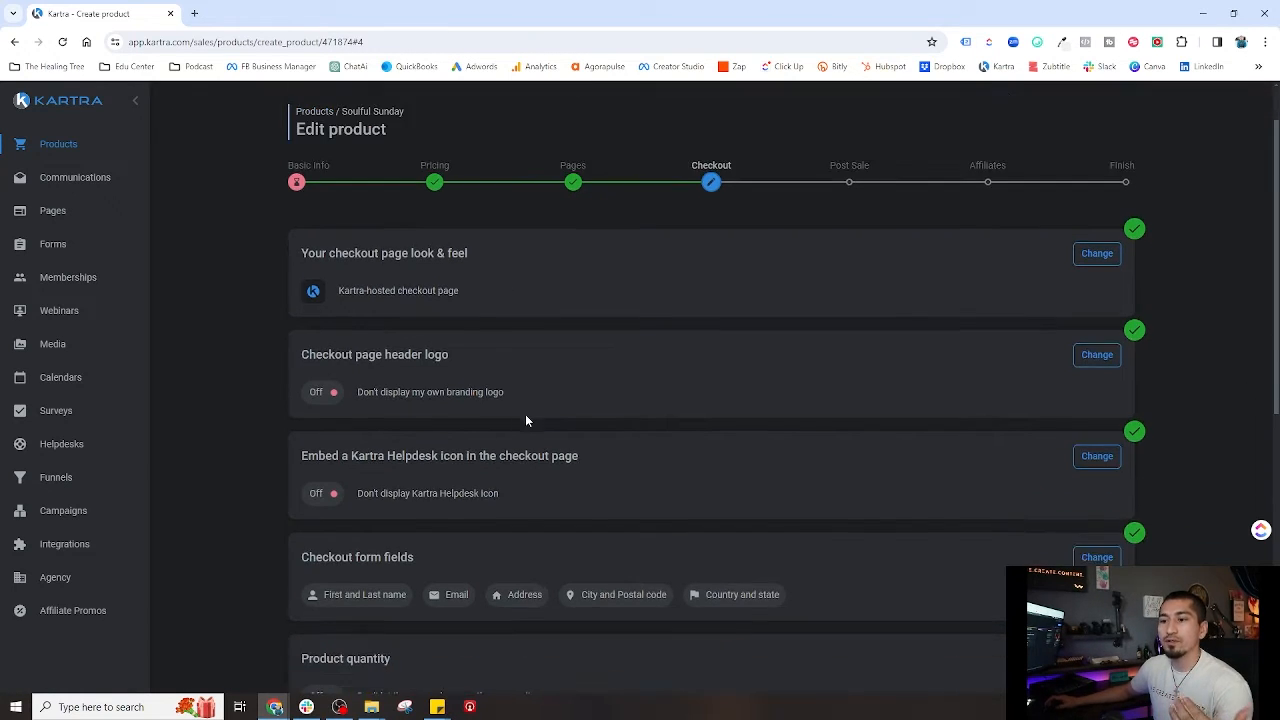
{"action": "scroll", "coordinate": [544, 412], "scroll_direction": "down", "scroll_amount": 2}
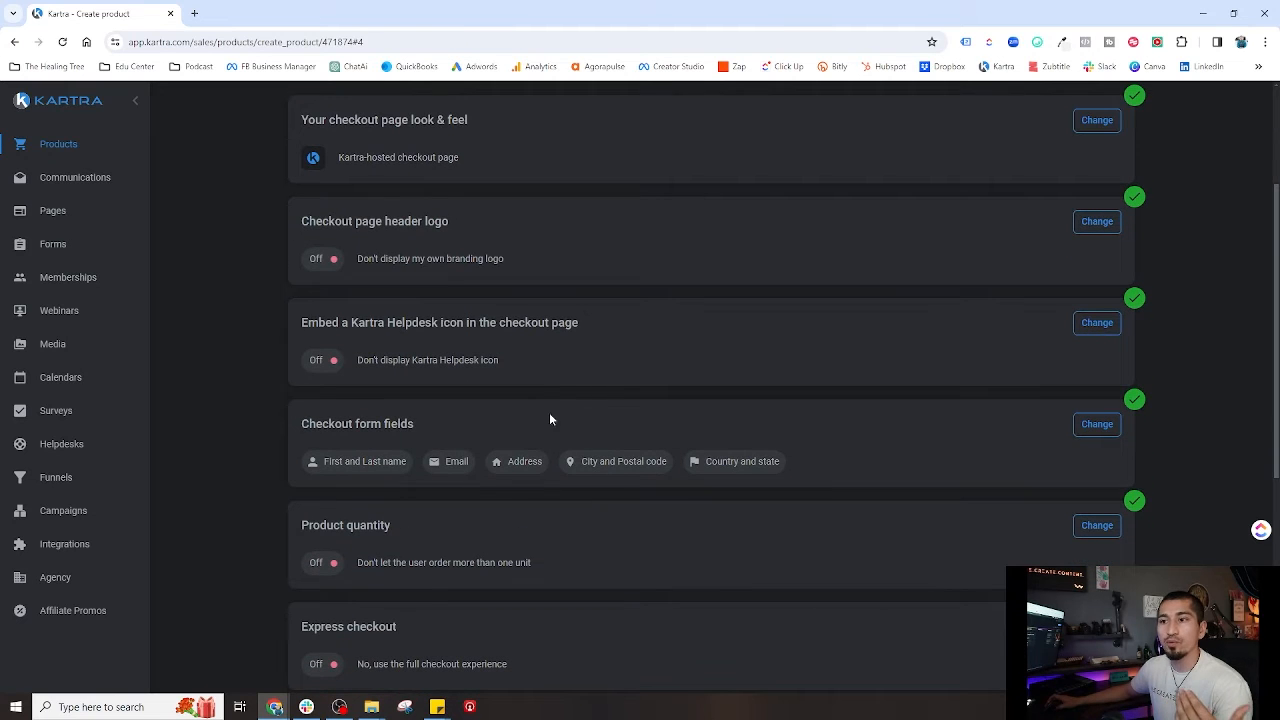
{"action": "scroll", "coordinate": [707, 440], "scroll_direction": "up", "scroll_amount": 2}
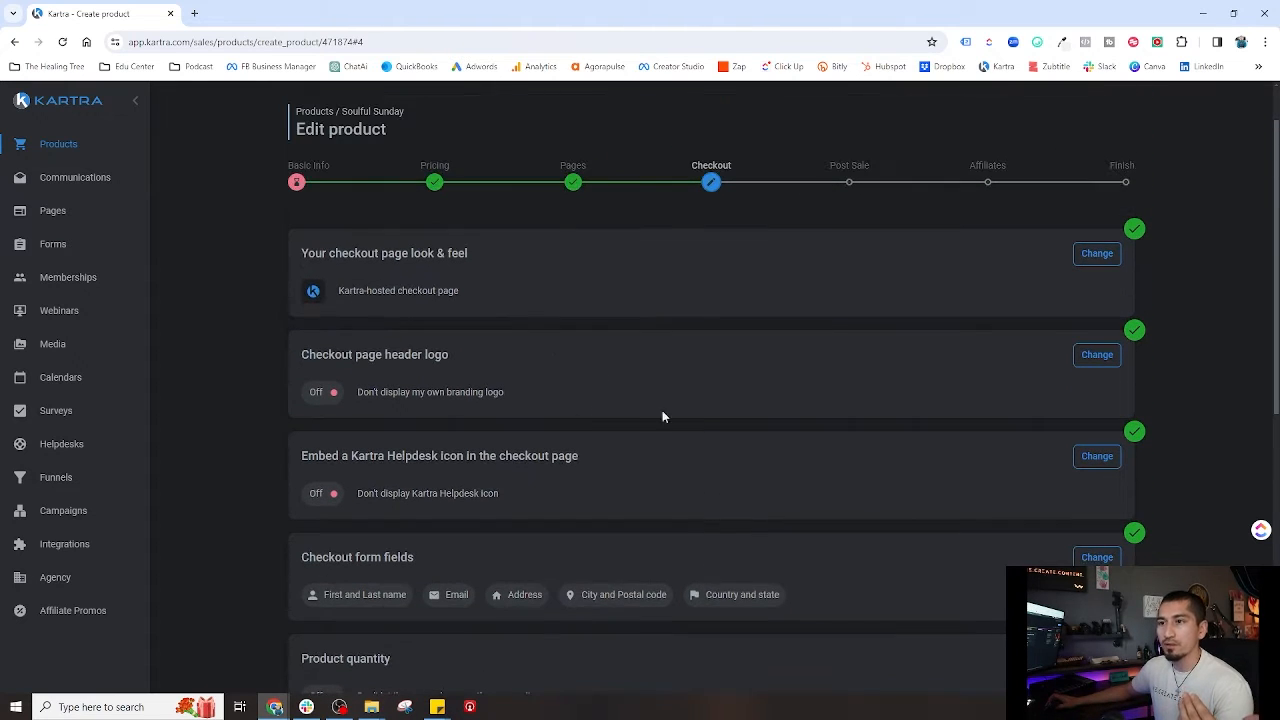
{"action": "left_click", "coordinate": [1098, 256]}
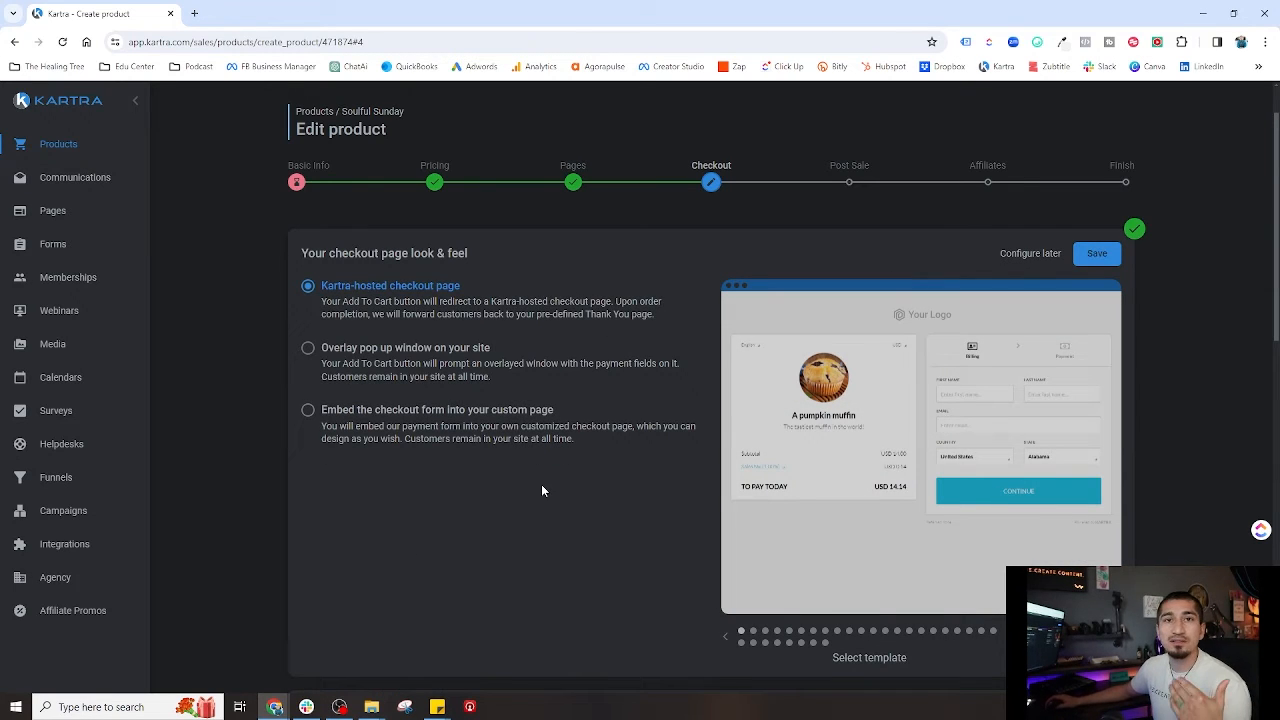
{"action": "scroll", "coordinate": [586, 485], "scroll_direction": "down", "scroll_amount": 2}
{"action": "scroll", "coordinate": [587, 491], "scroll_direction": "up", "scroll_amount": 1}
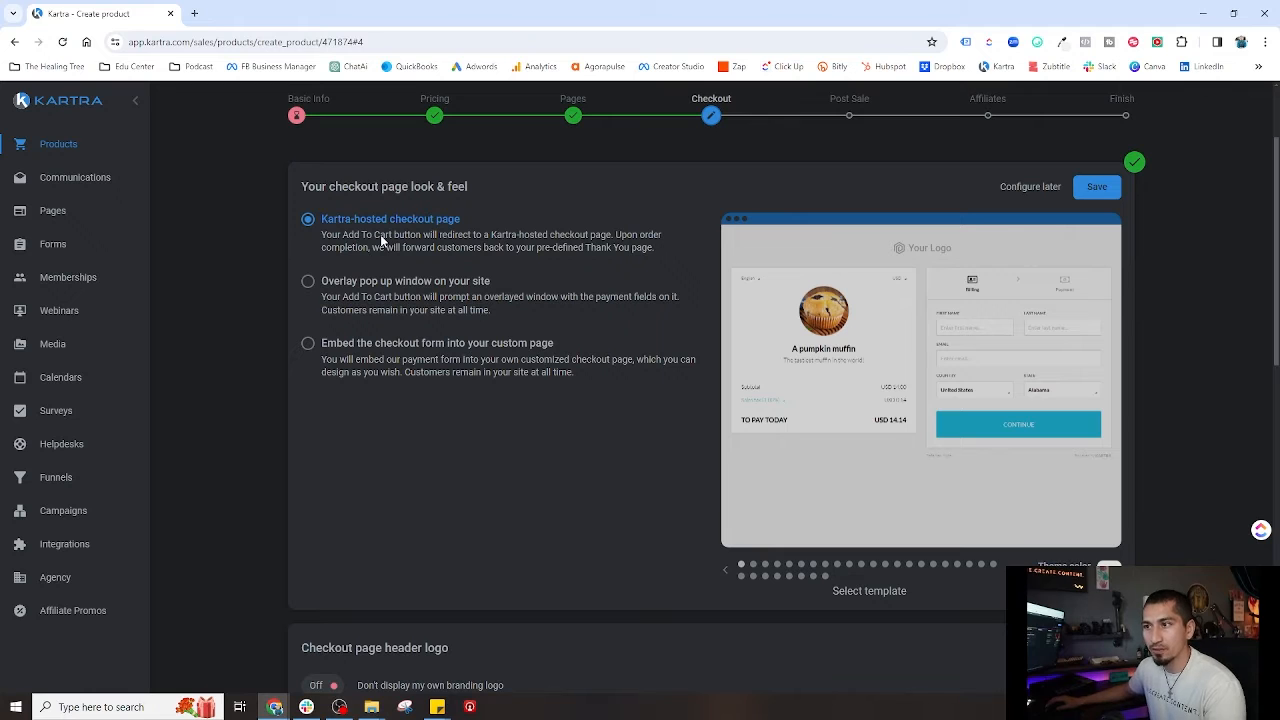
{"action": "left_click", "coordinate": [329, 221]}
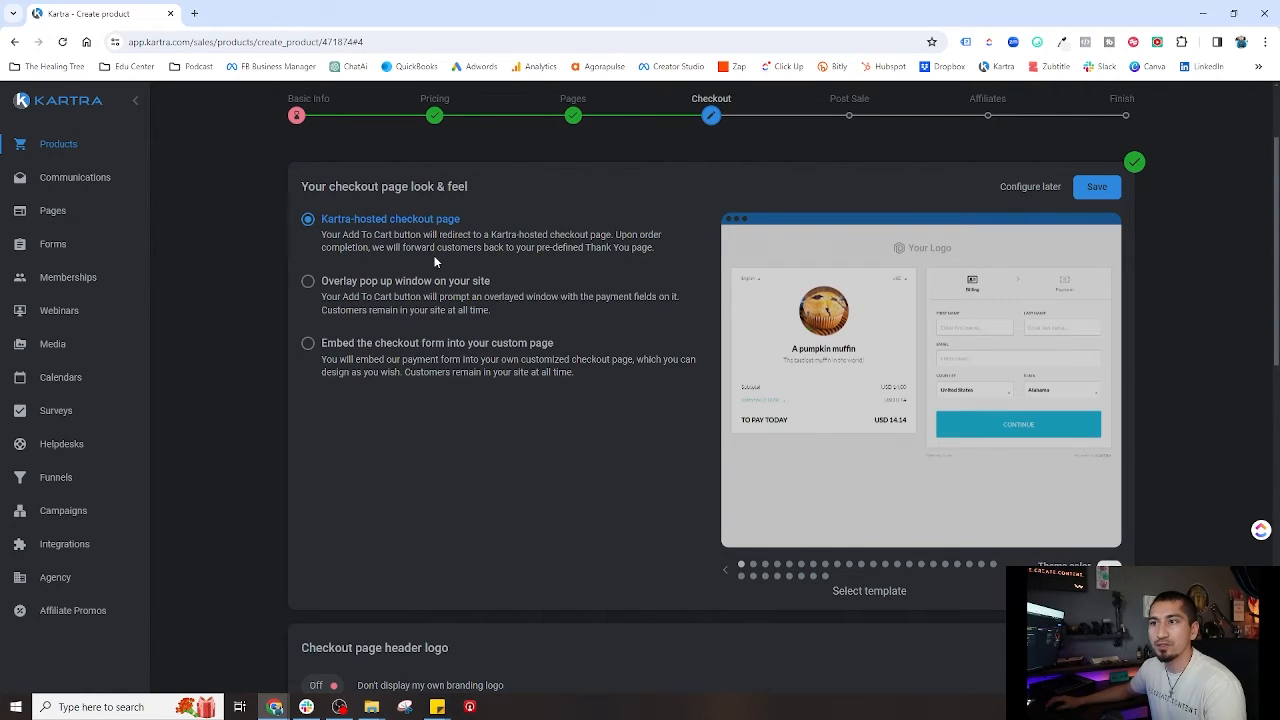
Choose the Orange checkout template with separate Billing and Payment steps and save the checkout page look and feel.
{"action": "left_click", "coordinate": [862, 566]}
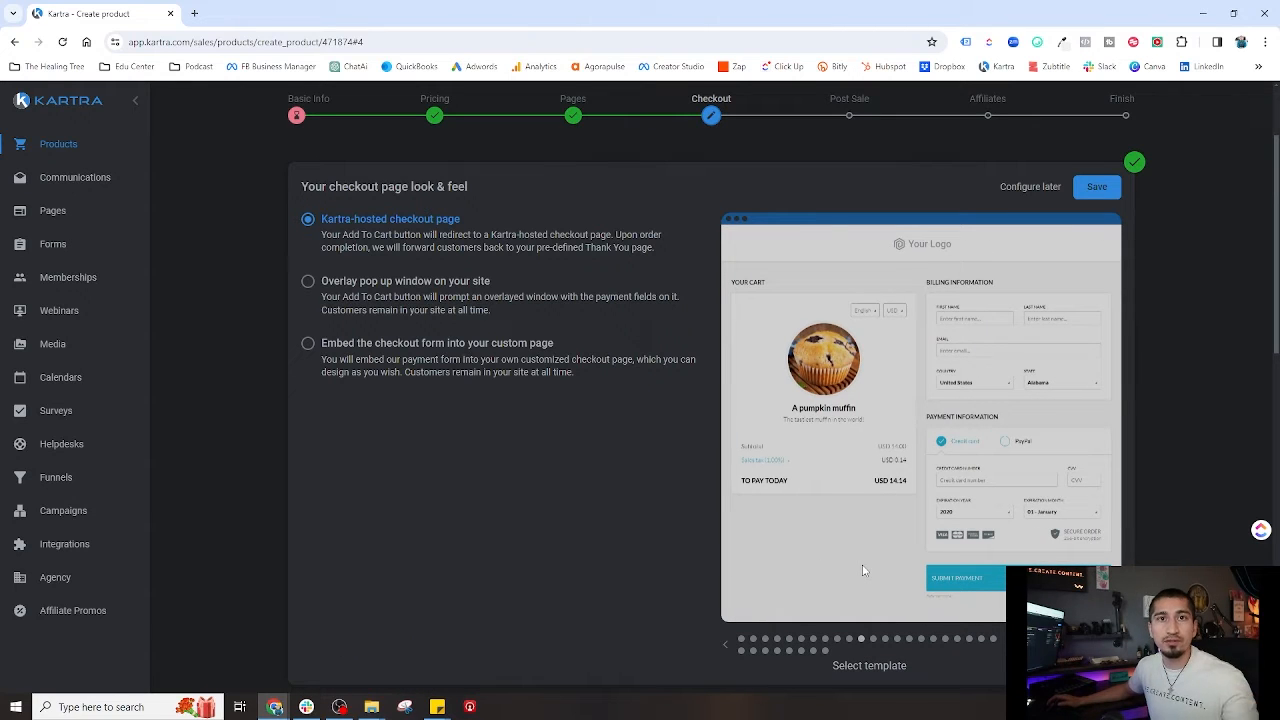
{"action": "scroll", "coordinate": [845, 548], "scroll_direction": "down", "scroll_amount": 1}
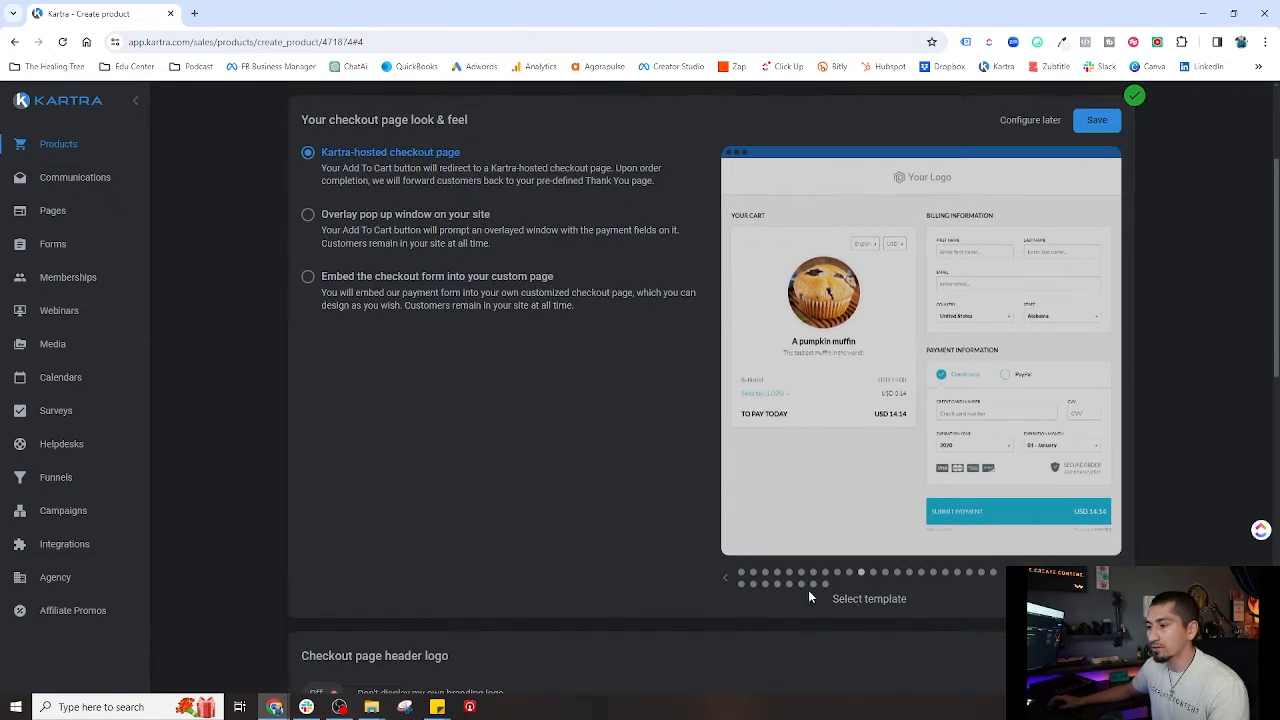
{"action": "left_click", "coordinate": [813, 574]}
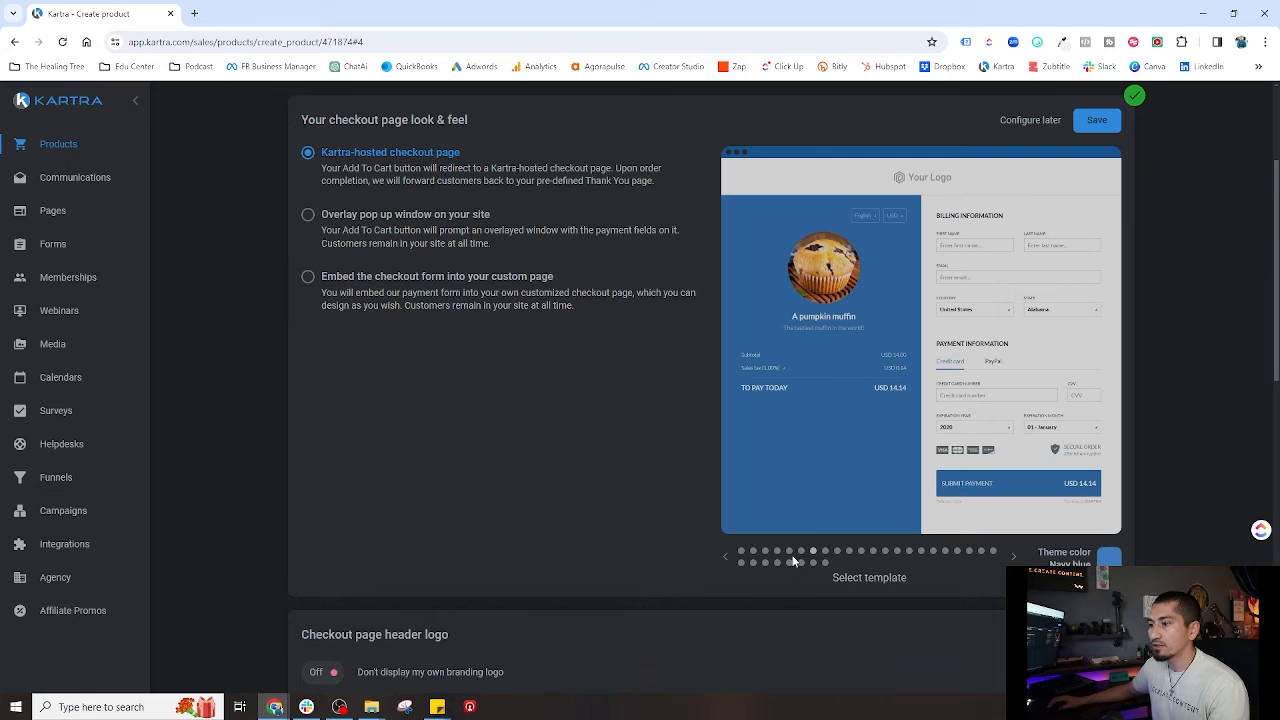
{"action": "left_click", "coordinate": [789, 551]}
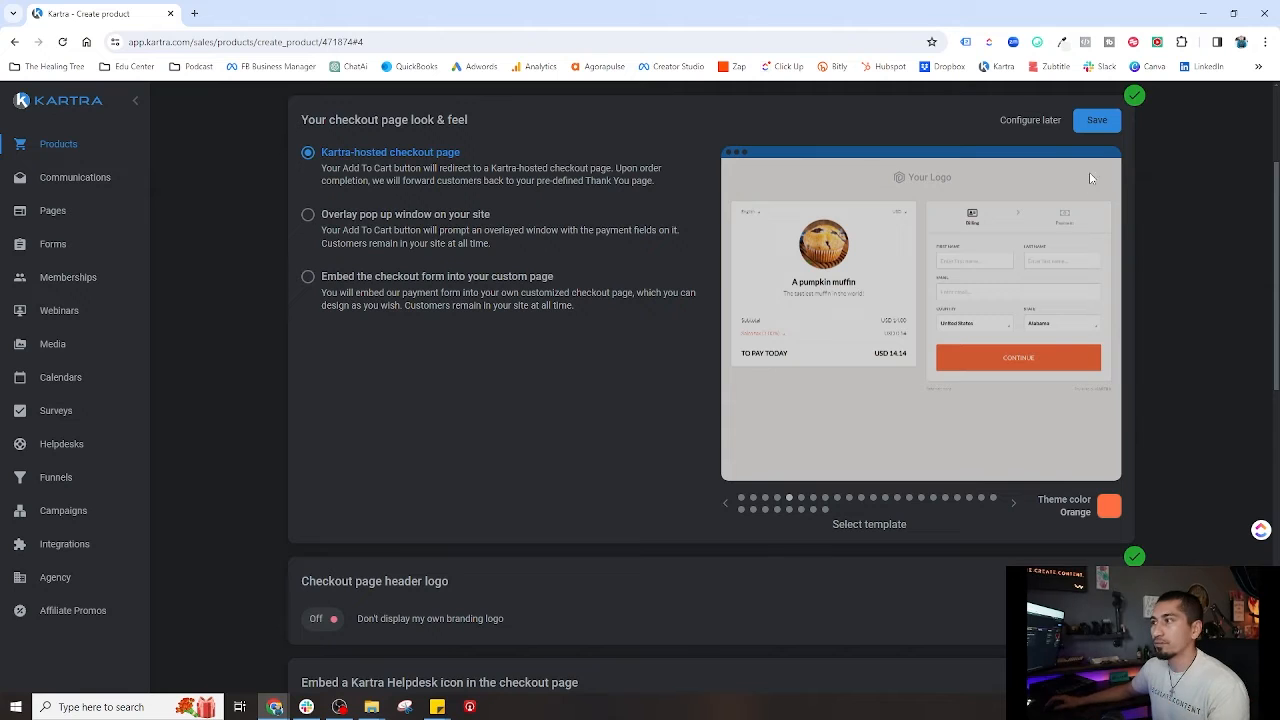
{"action": "left_click", "coordinate": [1097, 121]}
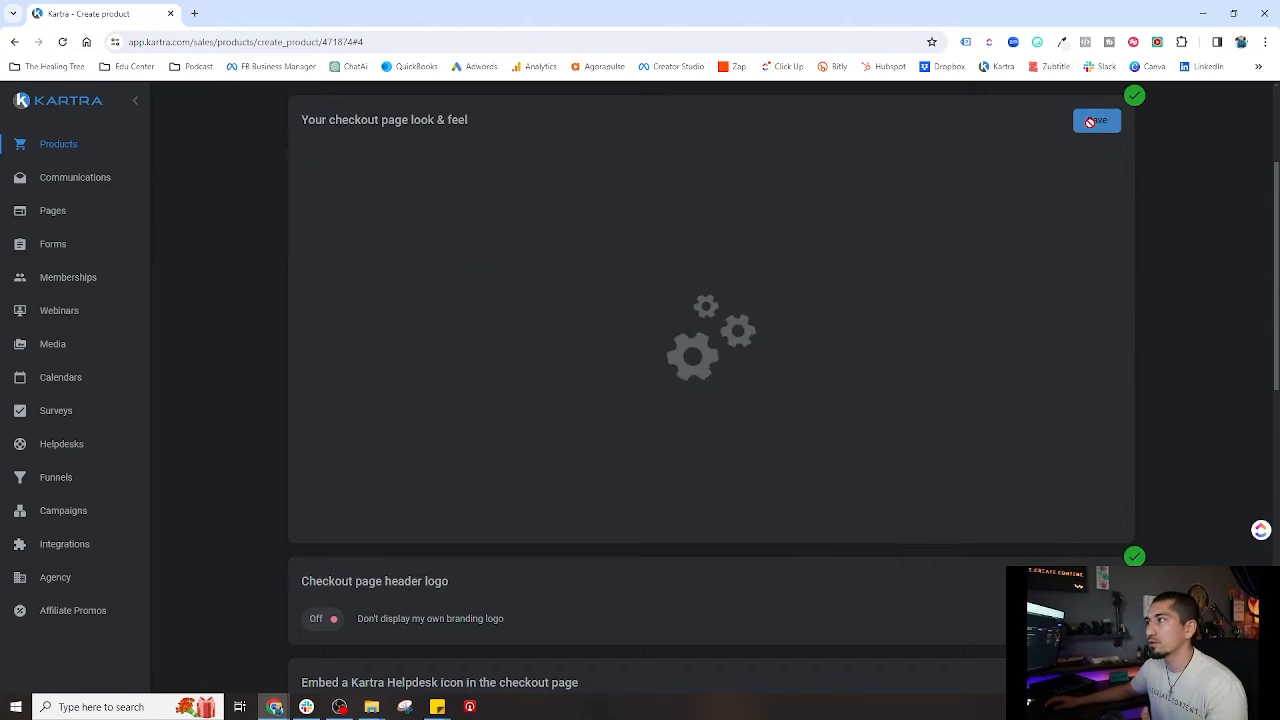
Set the checkout page header to display the own branding logo and open the image library for it.
{"action": "scroll", "coordinate": [701, 445], "scroll_direction": "up", "scroll_amount": 1}
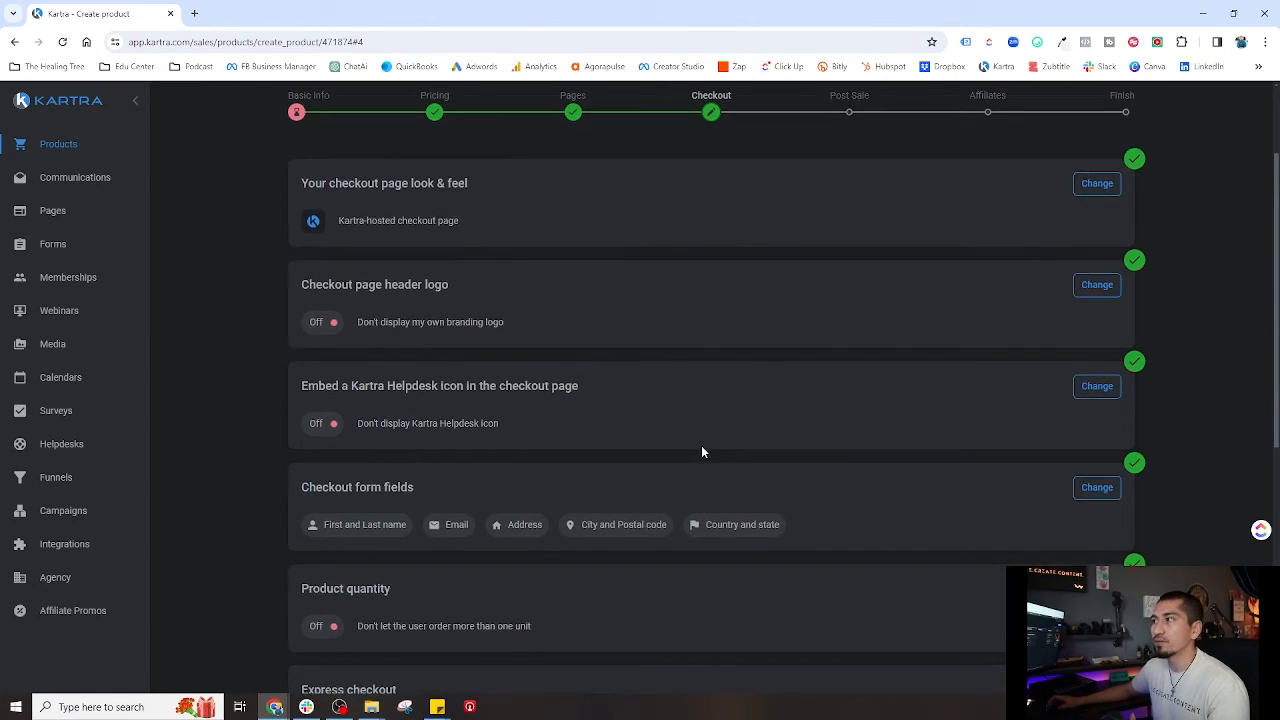
{"action": "left_click", "coordinate": [1096, 289]}
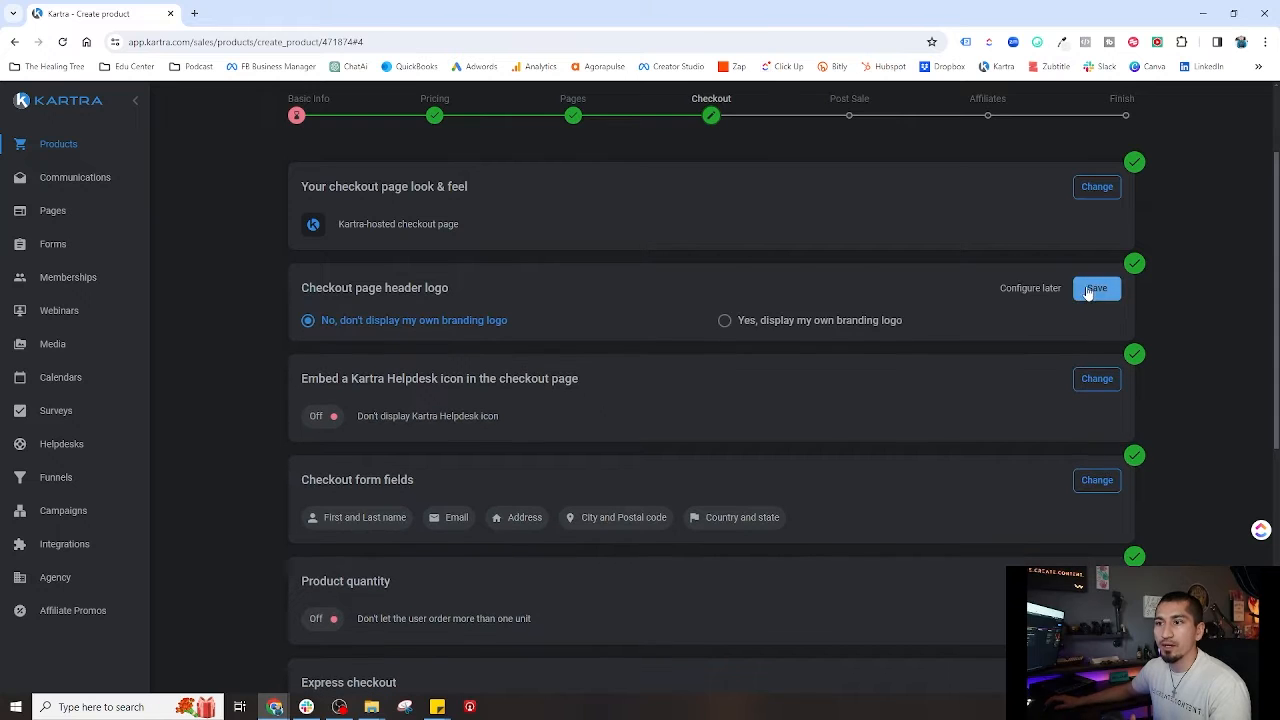
{"action": "left_click", "coordinate": [725, 321]}
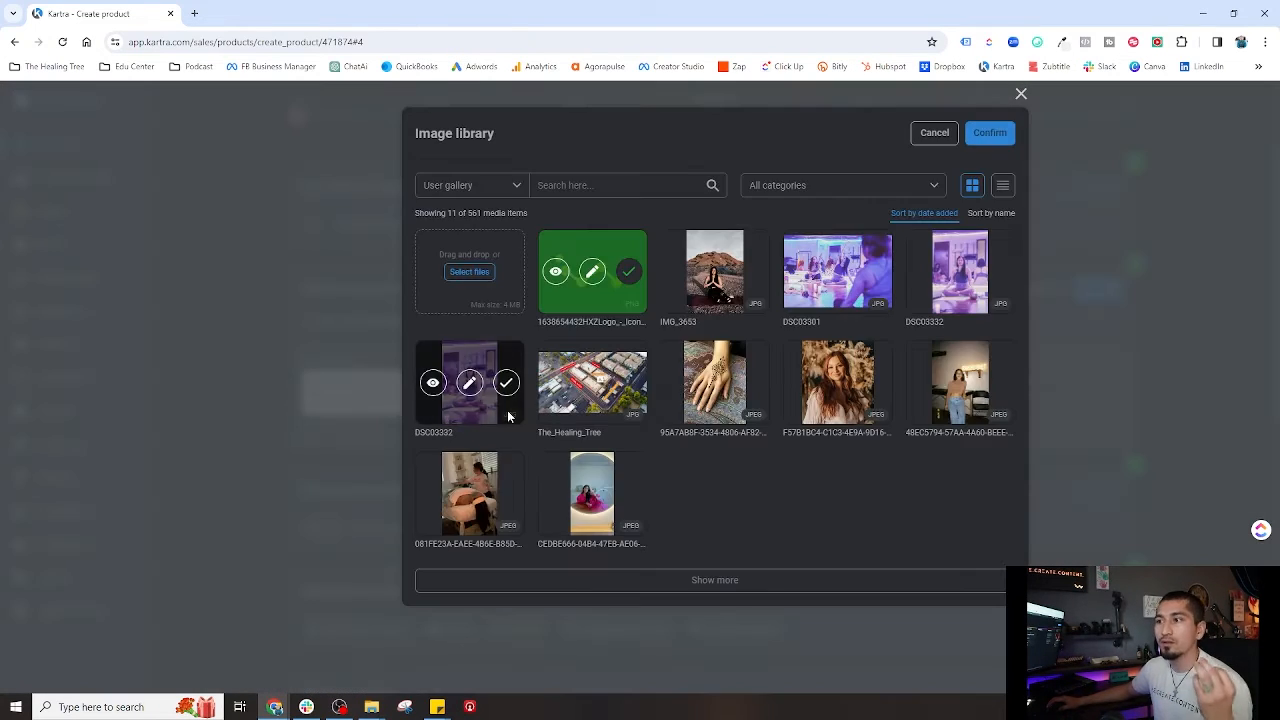
Find the triangular logo in the user gallery, use it as the checkout page header logo and save the setting.
{"action": "scroll", "coordinate": [718, 600], "scroll_direction": "down", "scroll_amount": 2}
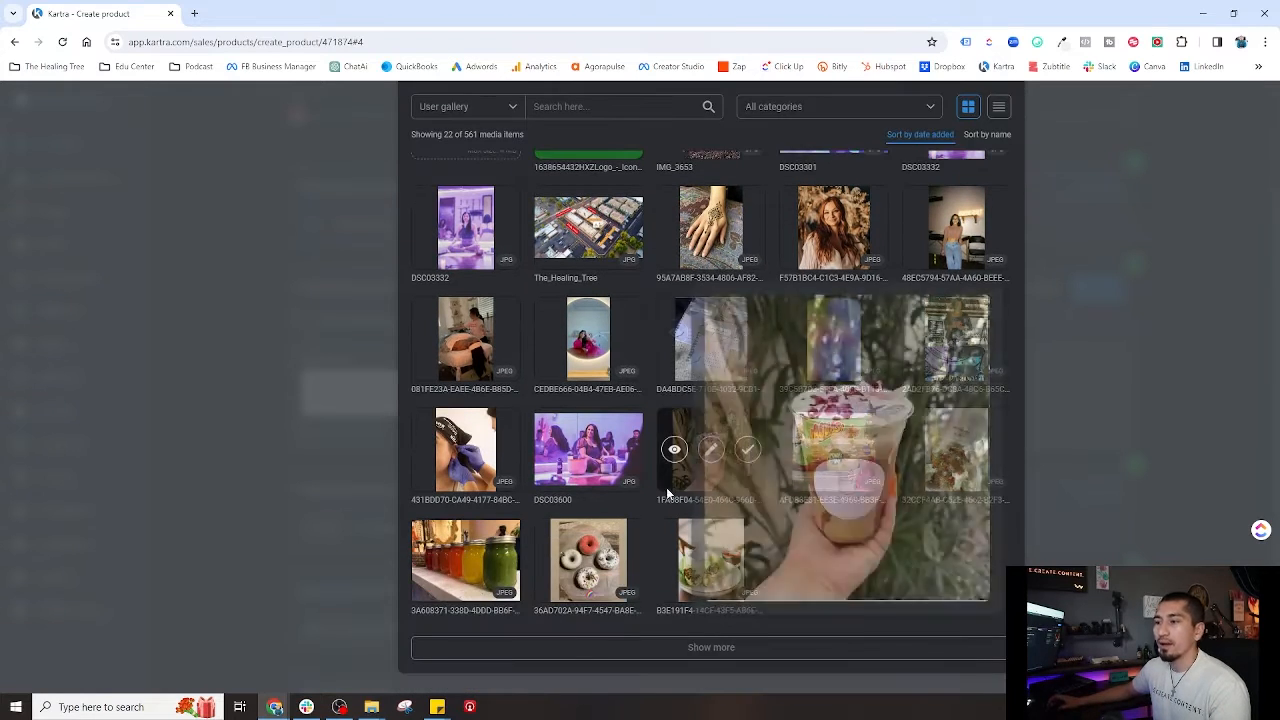
{"action": "scroll", "coordinate": [716, 650], "scroll_direction": "down", "scroll_amount": 2}
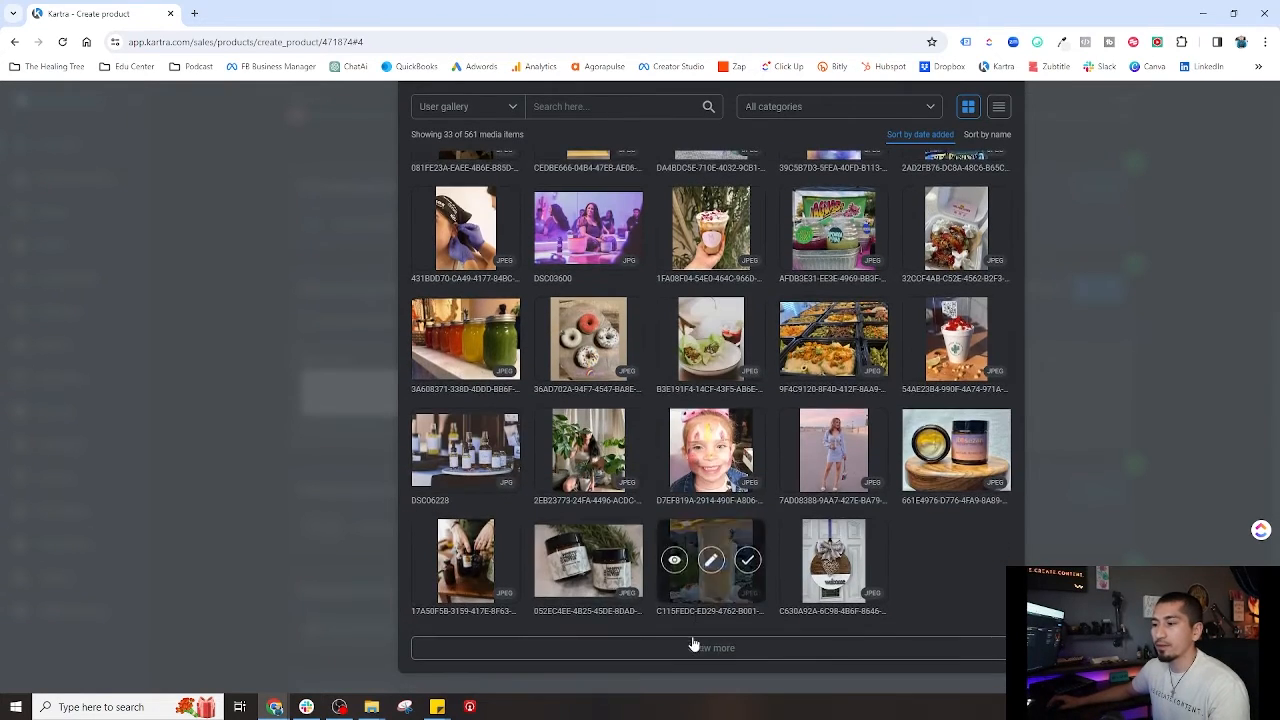
{"action": "scroll", "coordinate": [665, 487], "scroll_direction": "down", "scroll_amount": 1}
{"action": "scroll", "coordinate": [665, 487], "scroll_direction": "down", "scroll_amount": 1}
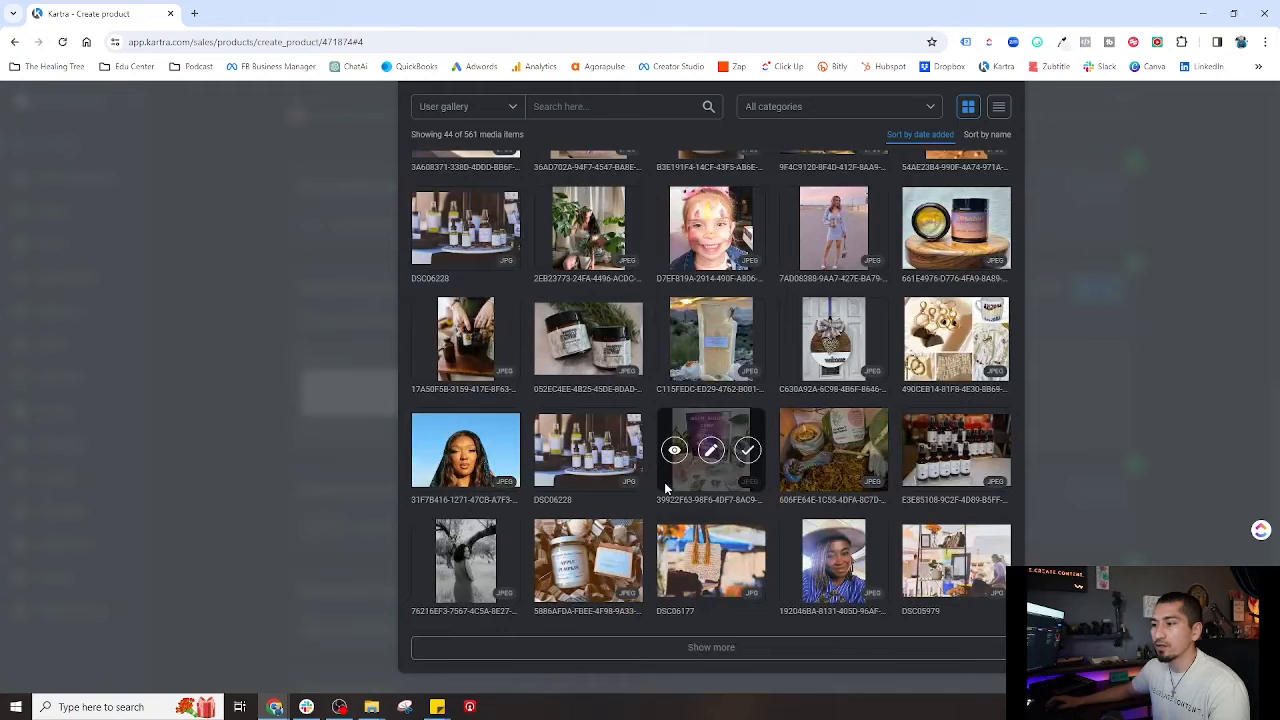
{"action": "left_click", "coordinate": [731, 652]}
{"action": "scroll", "coordinate": [663, 578], "scroll_direction": "down", "scroll_amount": 3}
{"action": "left_click", "coordinate": [694, 647]}
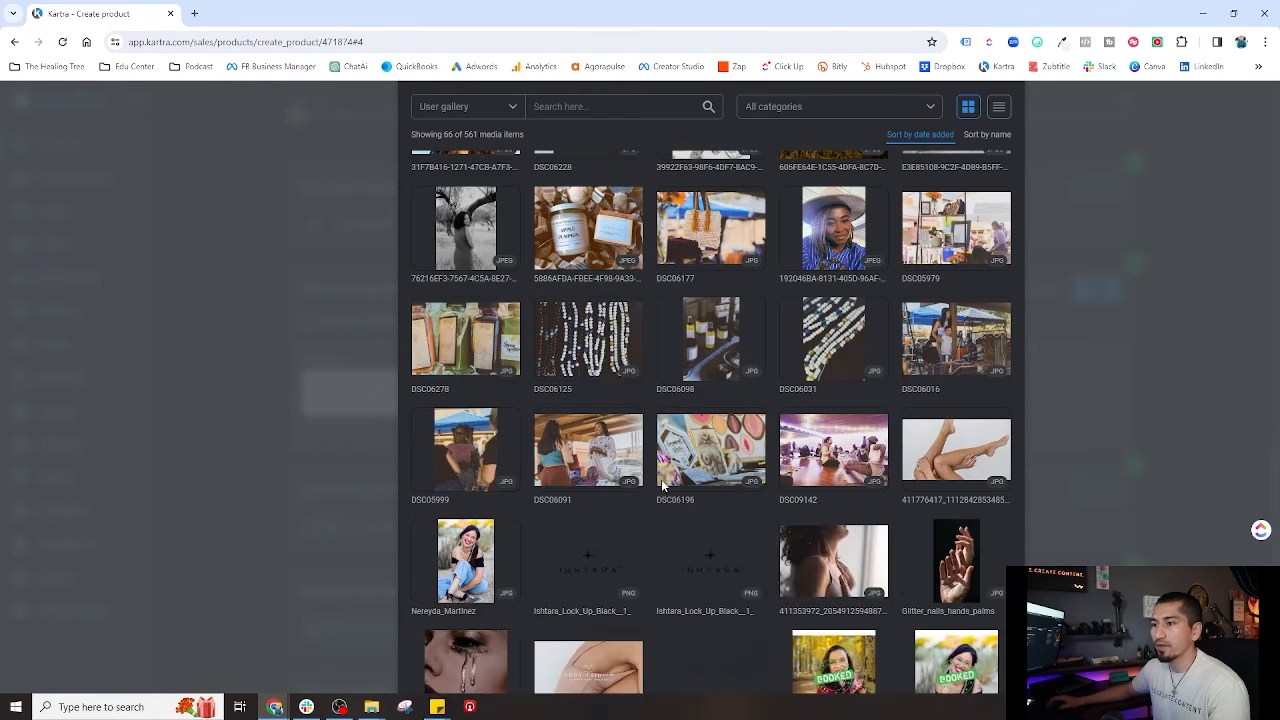
{"action": "scroll", "coordinate": [684, 632], "scroll_direction": "down", "scroll_amount": 3}
{"action": "left_click", "coordinate": [682, 644]}
{"action": "scroll", "coordinate": [660, 450], "scroll_direction": "down", "scroll_amount": 2}
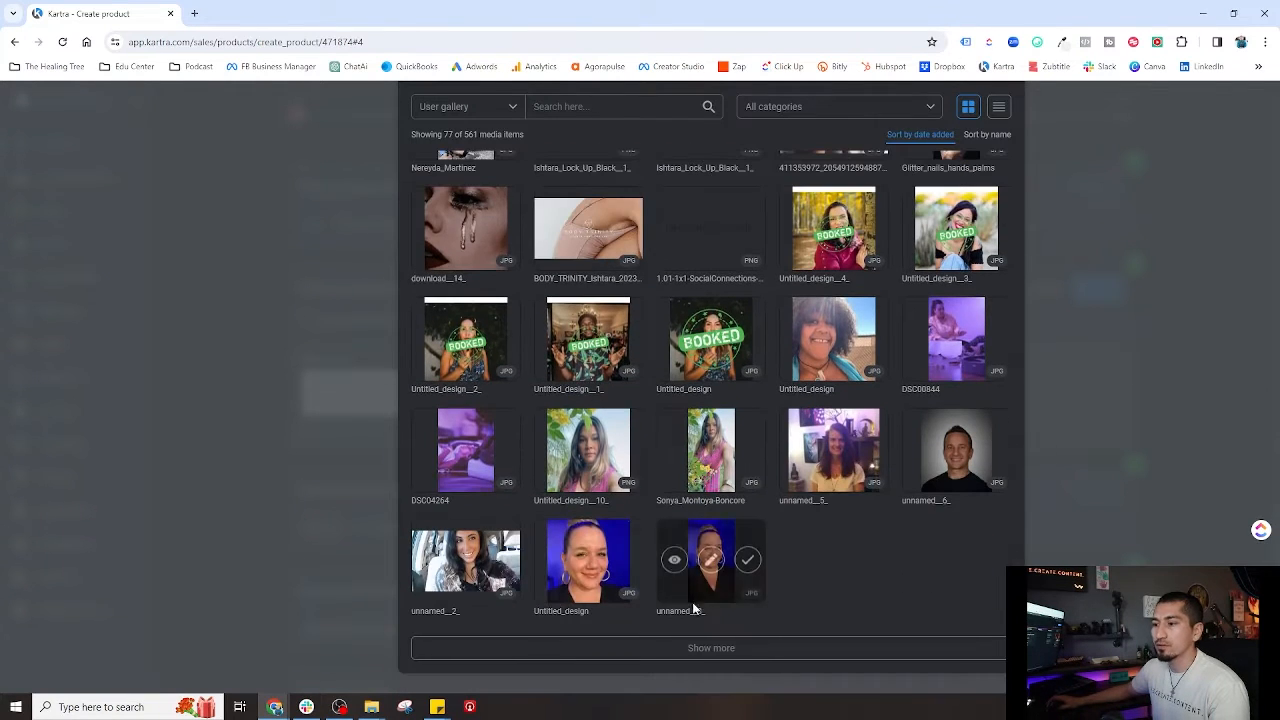
{"action": "left_click", "coordinate": [726, 651]}
{"action": "scroll", "coordinate": [644, 416], "scroll_direction": "down", "scroll_amount": 2}
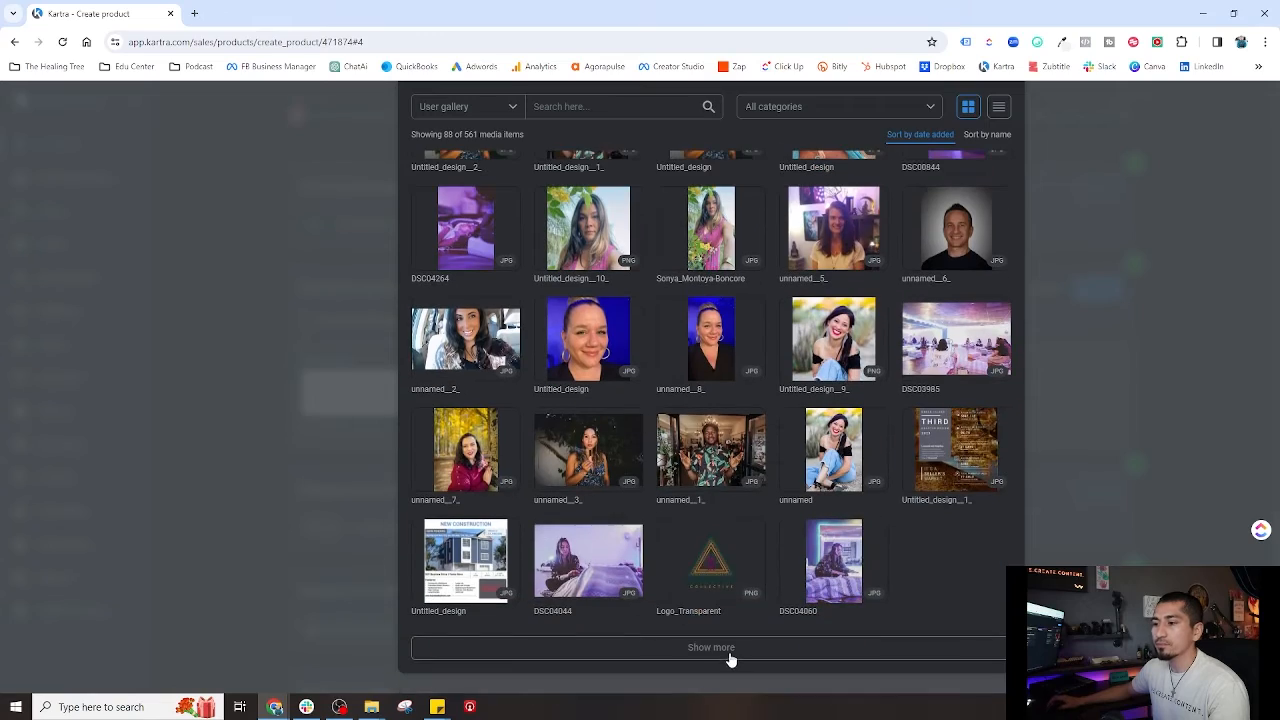
{"action": "mouse_move", "coordinate": [748, 578]}
{"action": "scroll", "coordinate": [1045, 152], "scroll_direction": "up", "scroll_amount": 15}
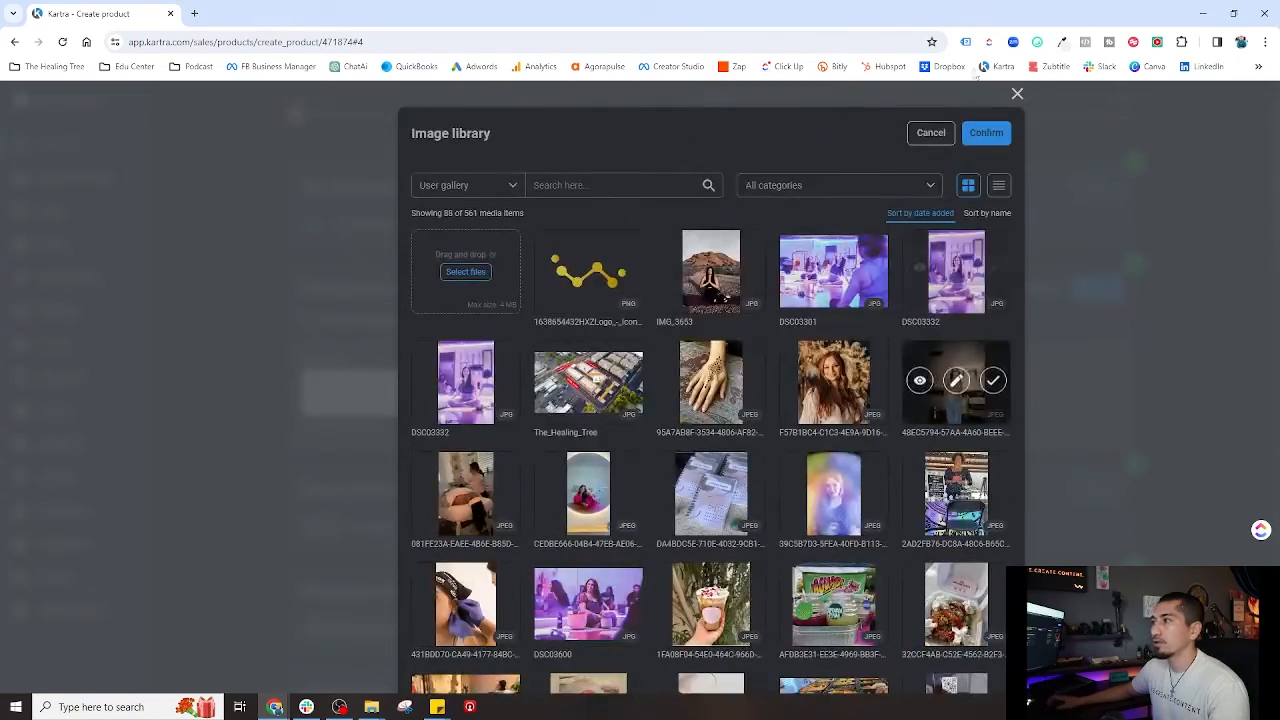
{"action": "left_click", "coordinate": [992, 136]}
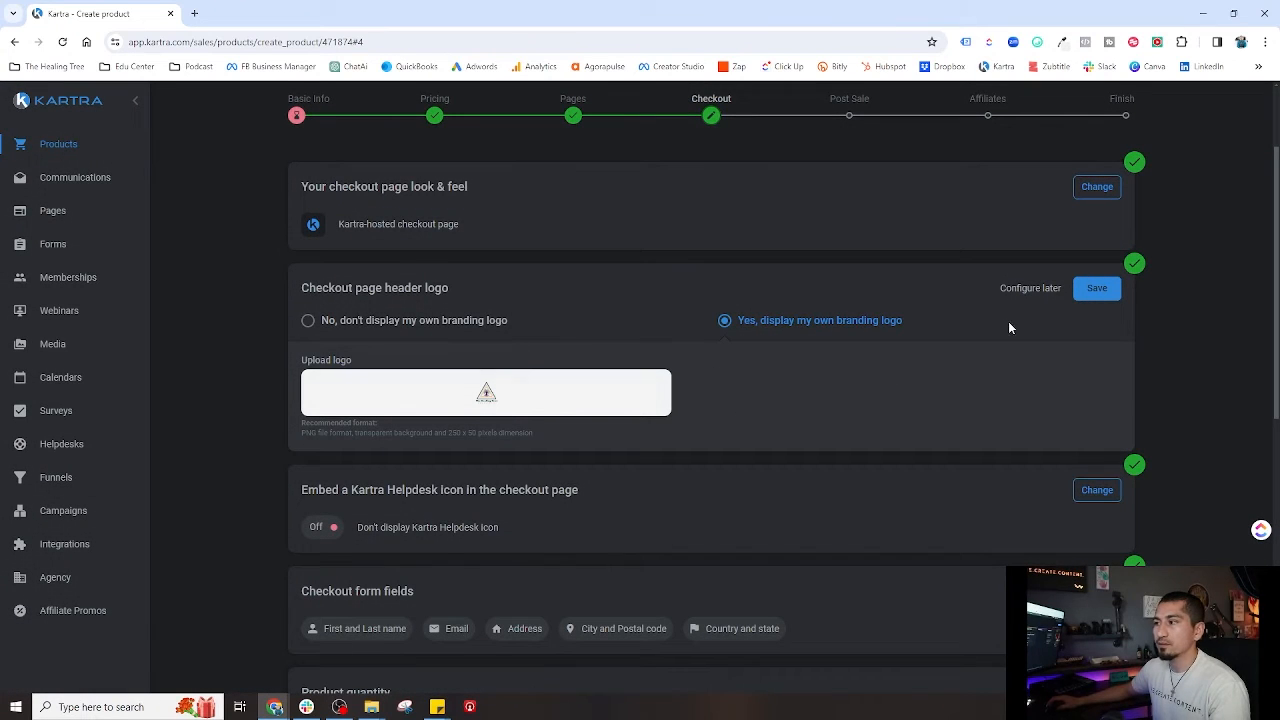
{"action": "left_click", "coordinate": [1097, 290]}
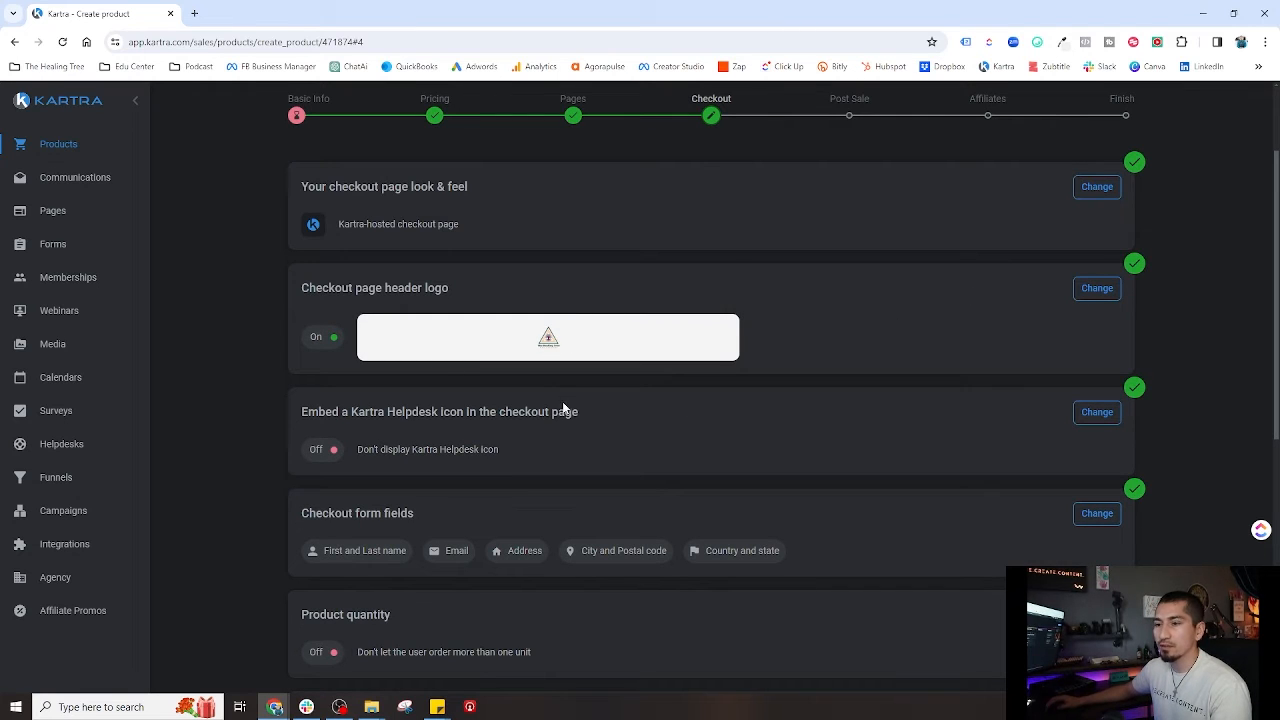
Remove the Address and the City and Postal code fields from the checkout form fields.
{"action": "scroll", "coordinate": [560, 400], "scroll_direction": "down", "scroll_amount": 2}
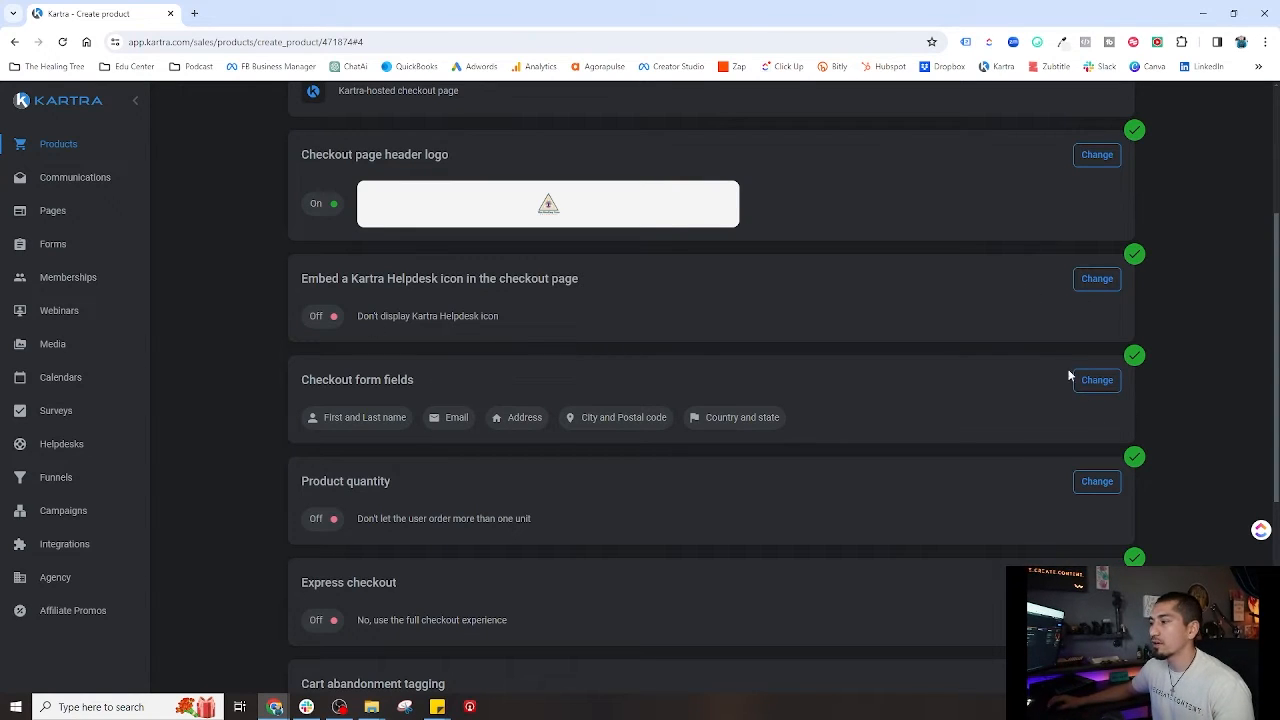
{"action": "left_click", "coordinate": [1096, 382]}
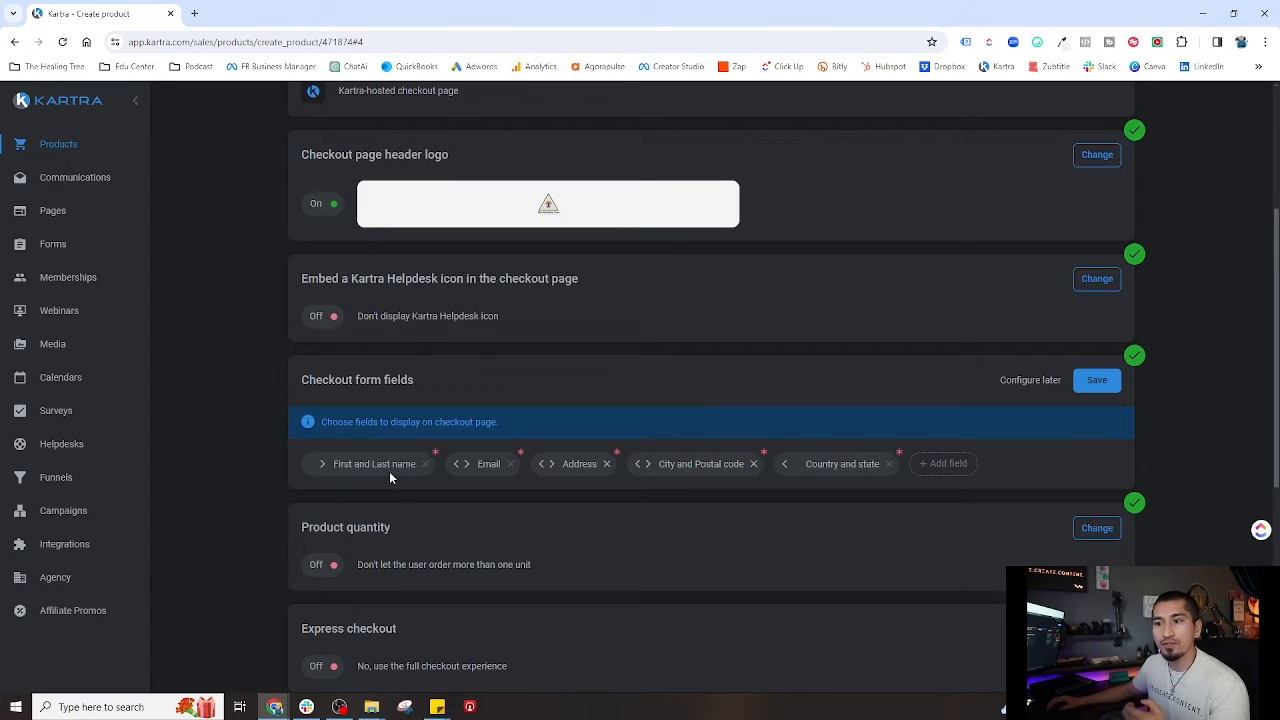
{"action": "left_click", "coordinate": [606, 464]}
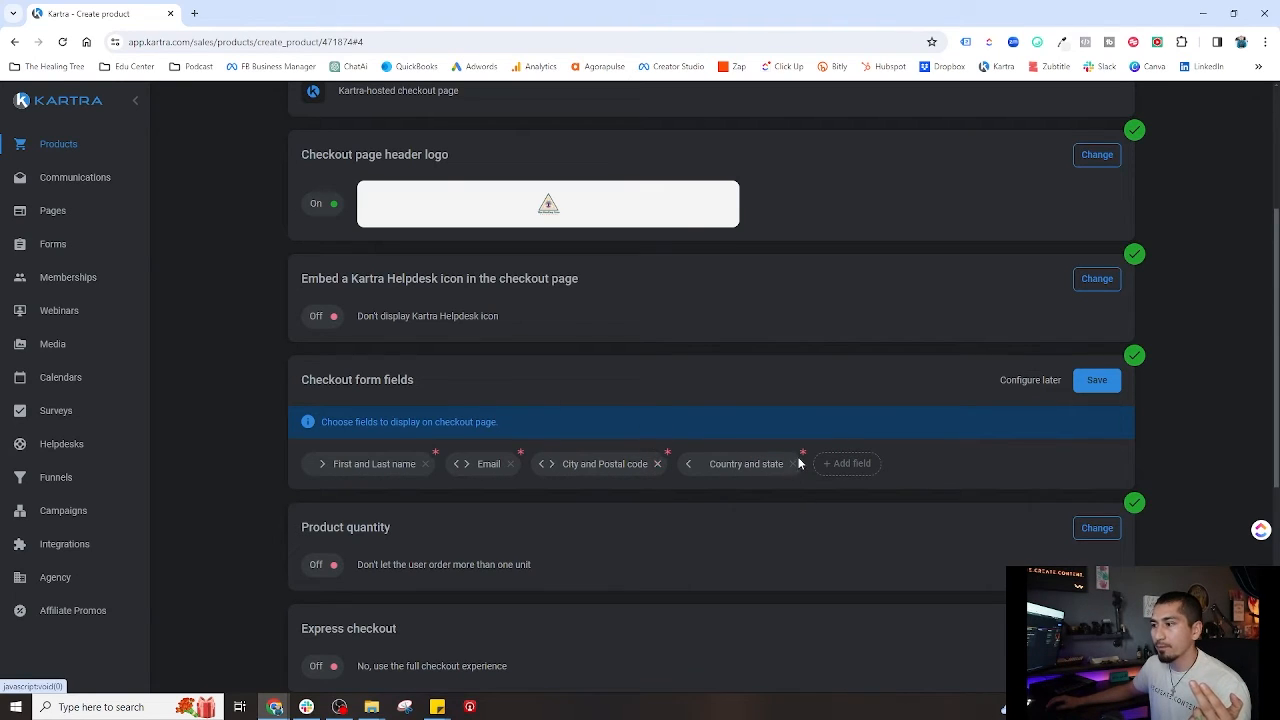
{"action": "left_click", "coordinate": [659, 468]}
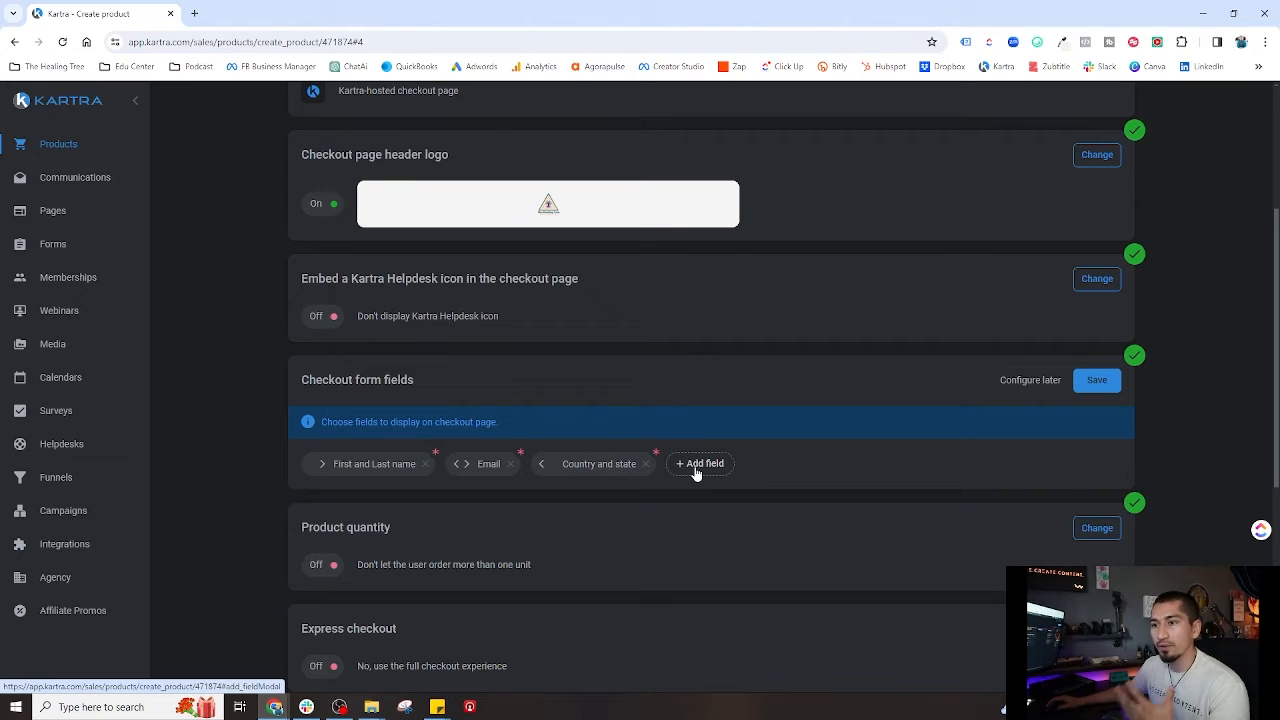
{"action": "left_click", "coordinate": [699, 469]}
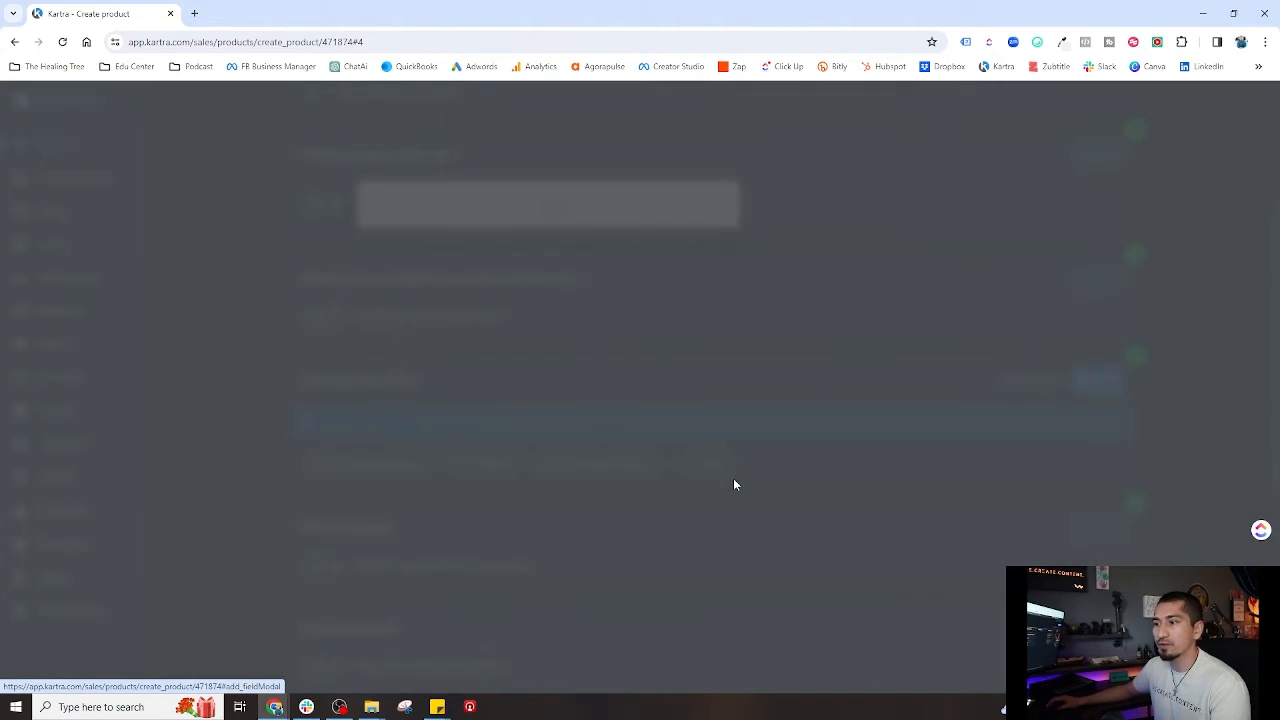
{"action": "left_click", "coordinate": [510, 240]}
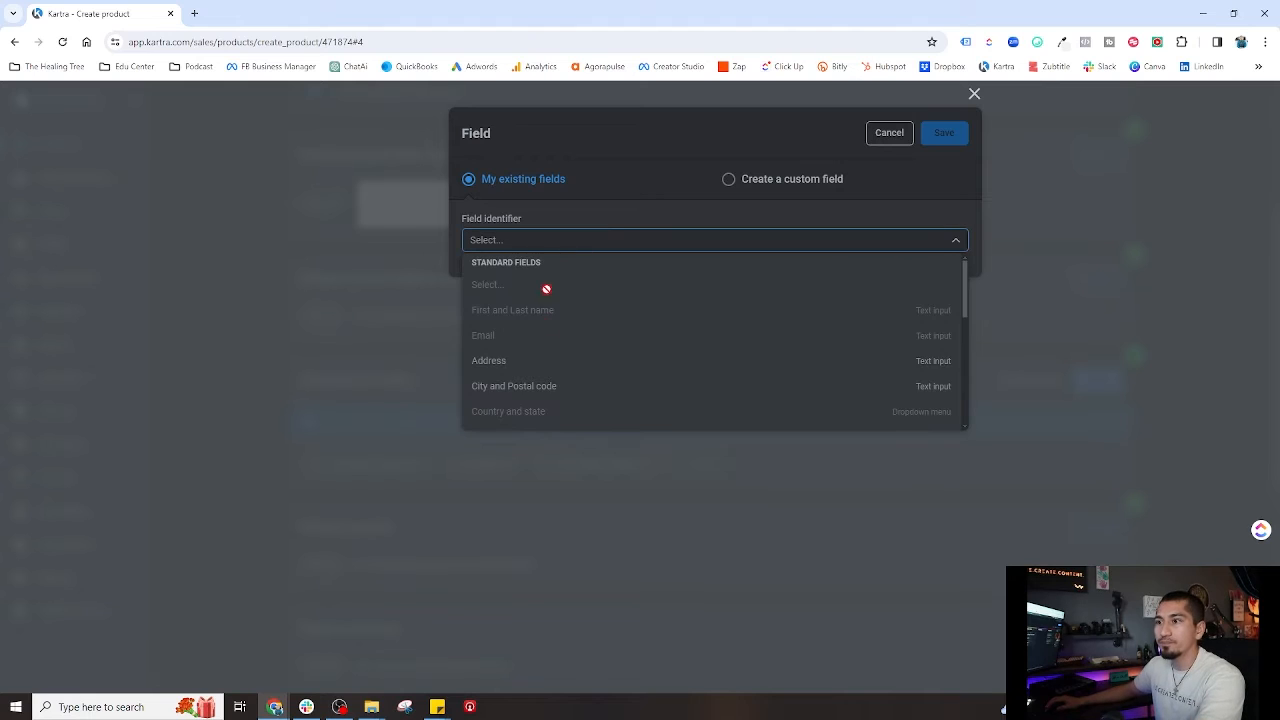
{"action": "scroll", "coordinate": [554, 383], "scroll_direction": "down", "scroll_amount": 3}
{"action": "left_click", "coordinate": [494, 308]}
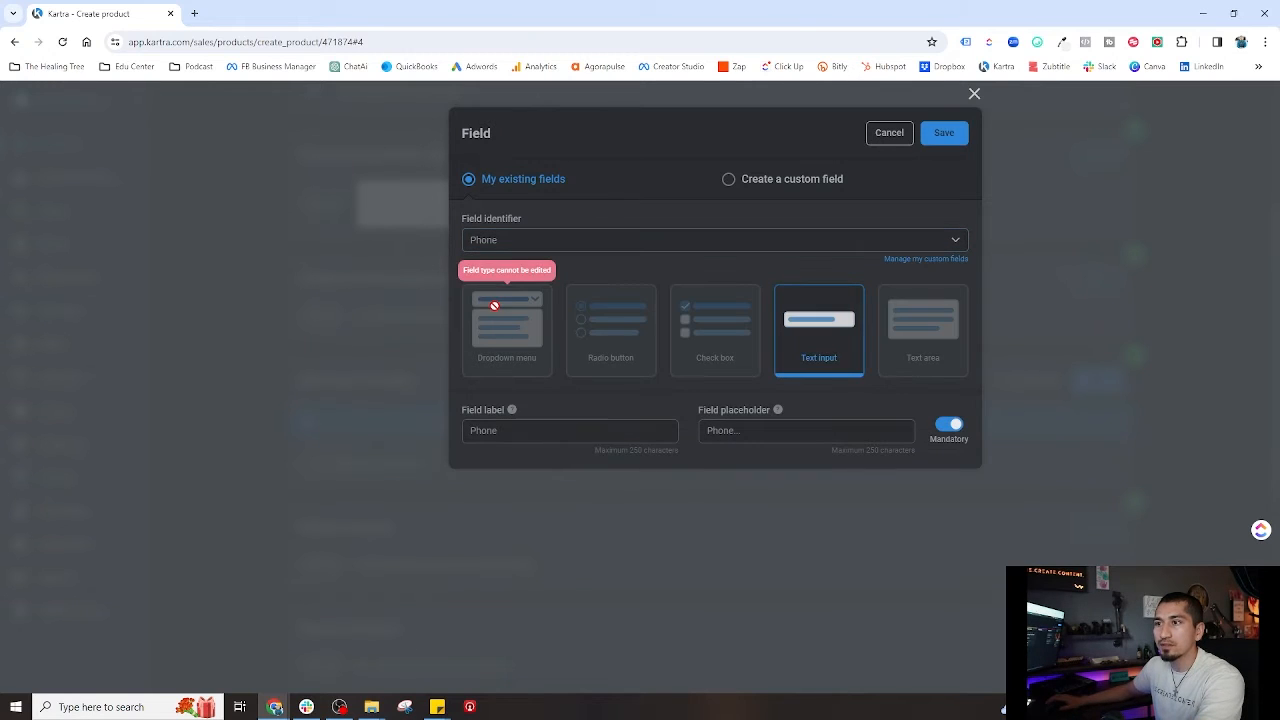
{"action": "left_click", "coordinate": [974, 93]}
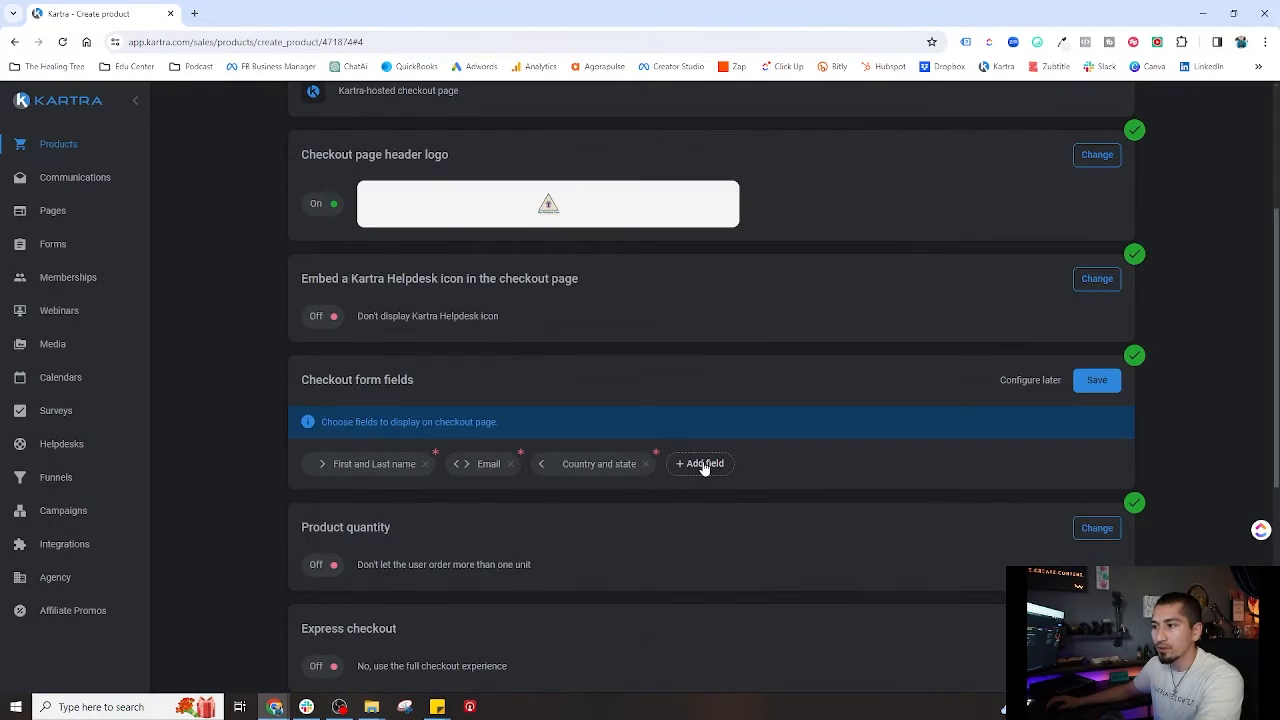
Start adding a checkout form field, examine the custom field types and identifier, and return to the existing fields.
{"action": "left_click", "coordinate": [703, 464]}
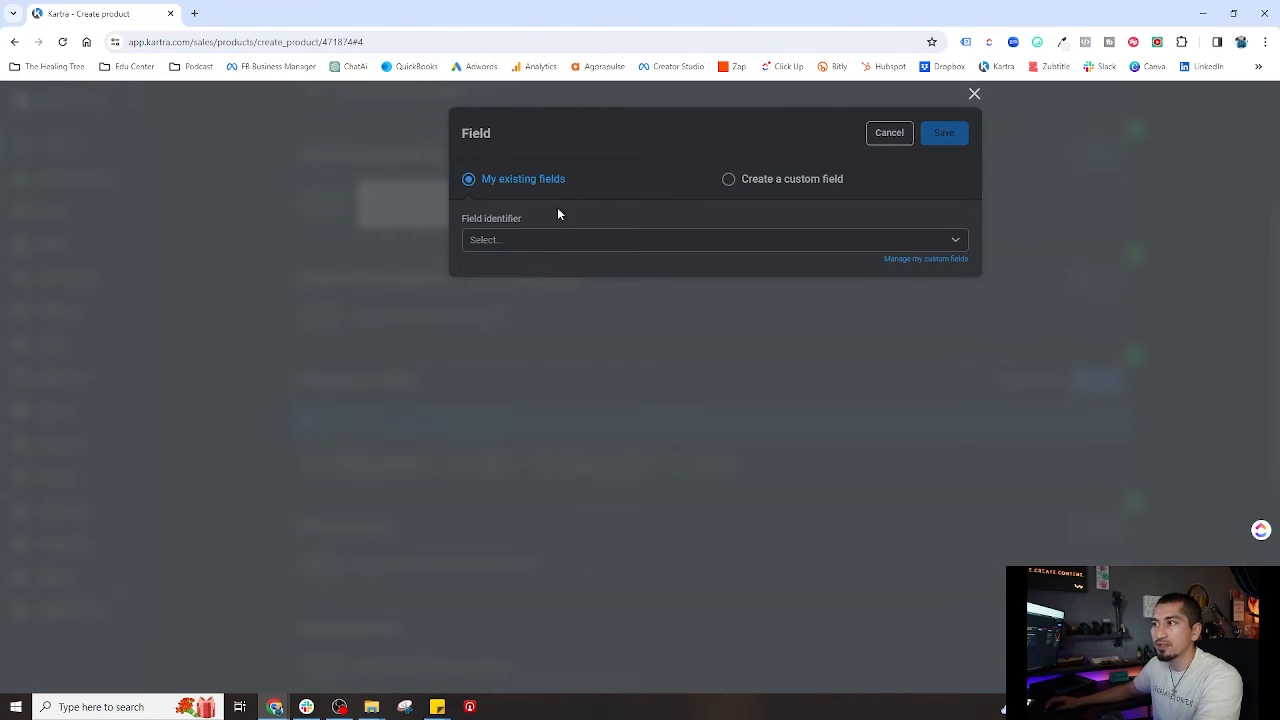
{"action": "left_click", "coordinate": [728, 181]}
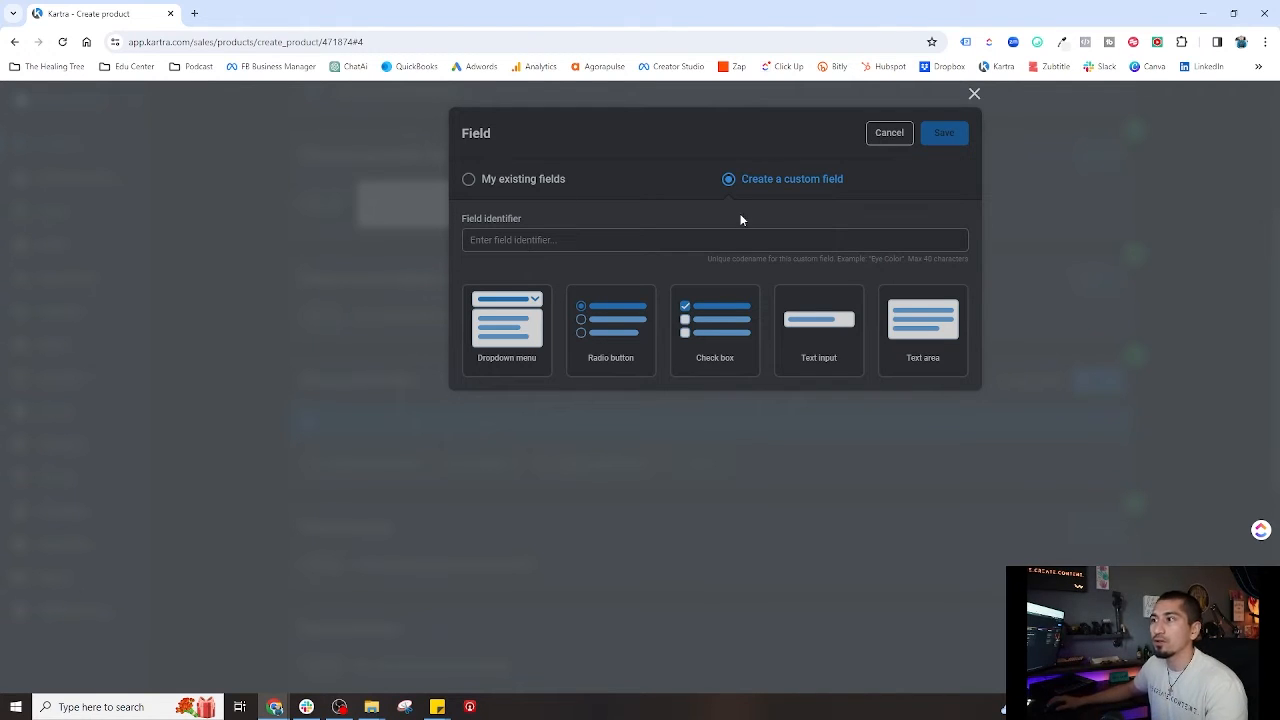
{"action": "left_click", "coordinate": [538, 241]}
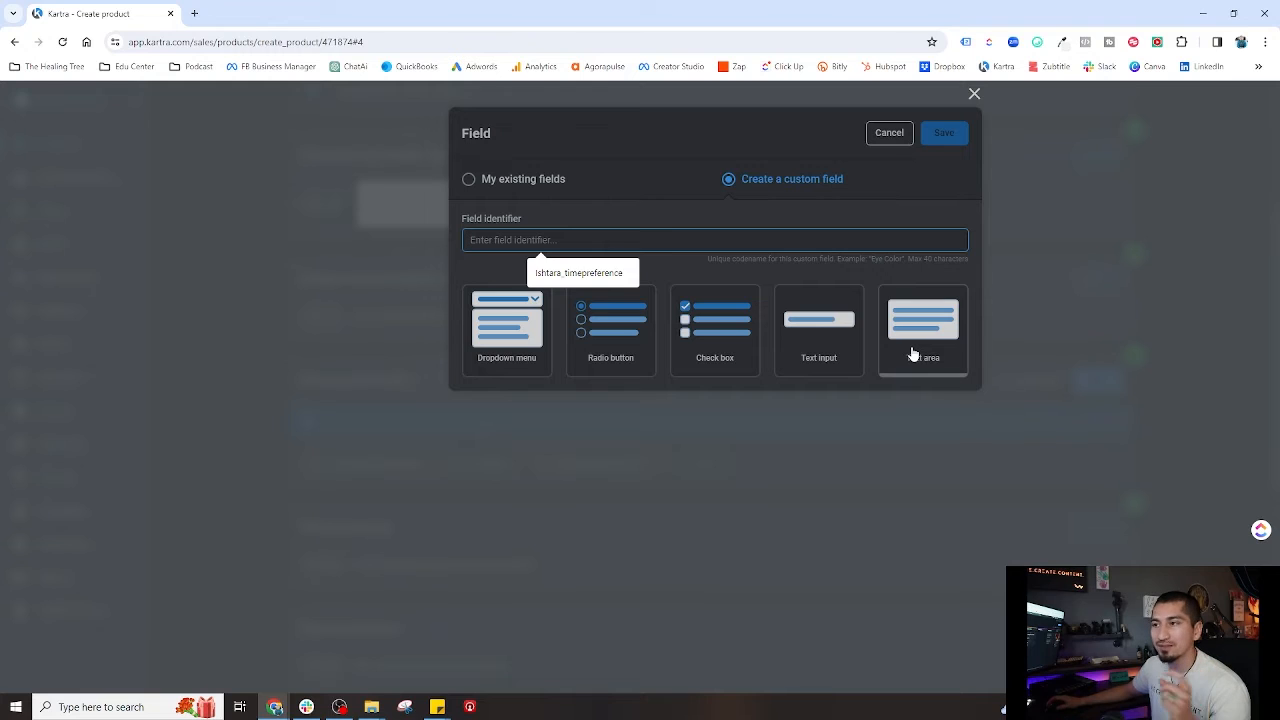
{"action": "left_click", "coordinate": [491, 184]}
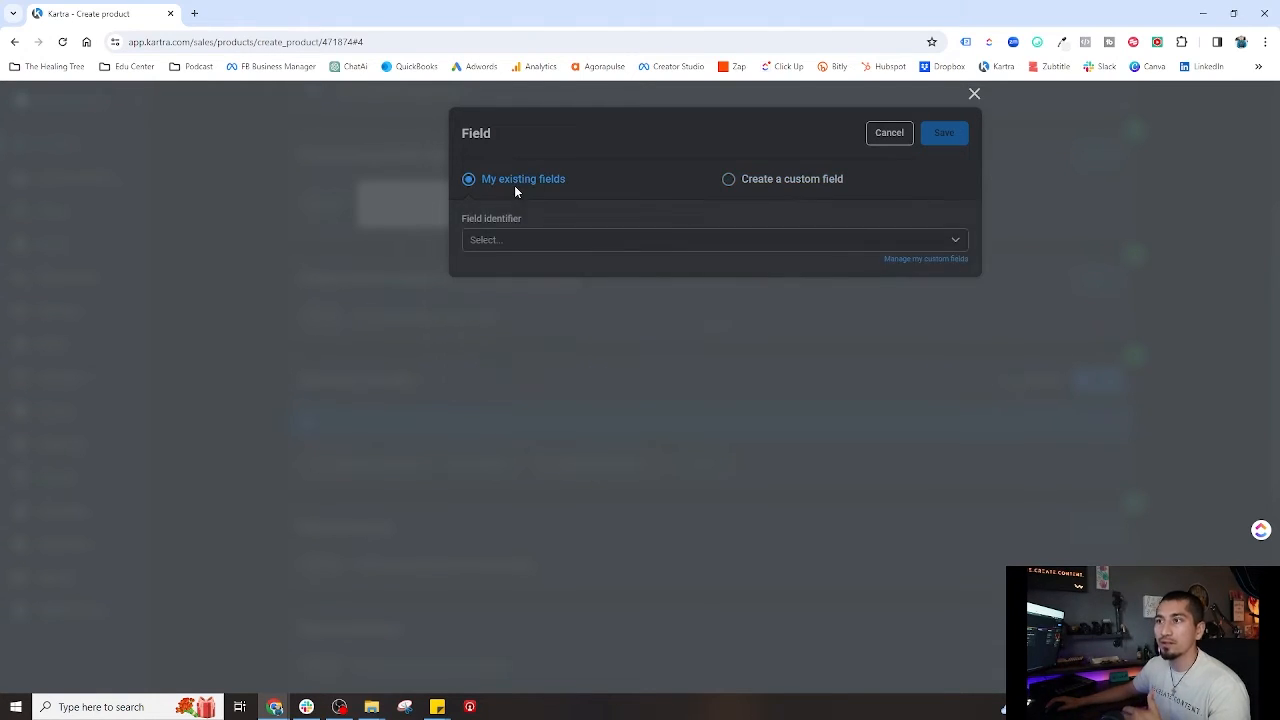
Choose the existing Phone field for the checkout form and set its field label to "Phone Number".
{"action": "left_click", "coordinate": [508, 240]}
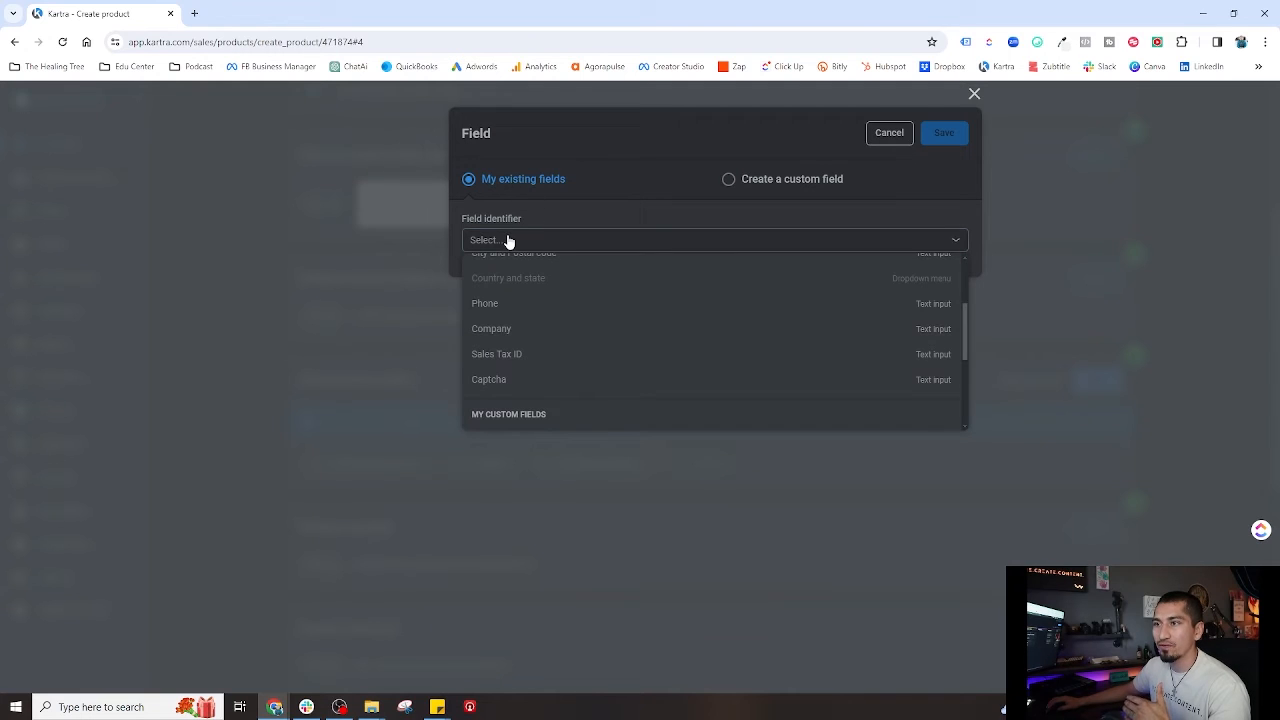
{"action": "left_click", "coordinate": [497, 306]}
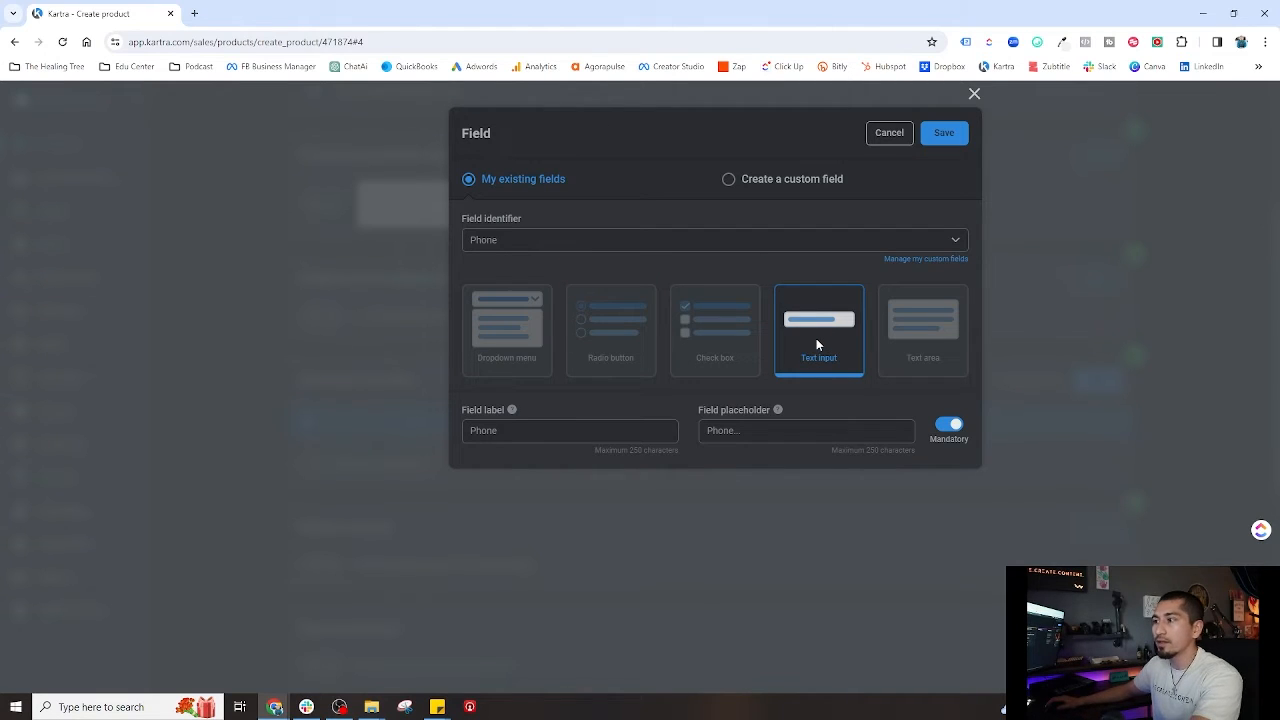
{"action": "left_click", "coordinate": [513, 430]}
{"action": "left_click", "coordinate": [537, 418]}
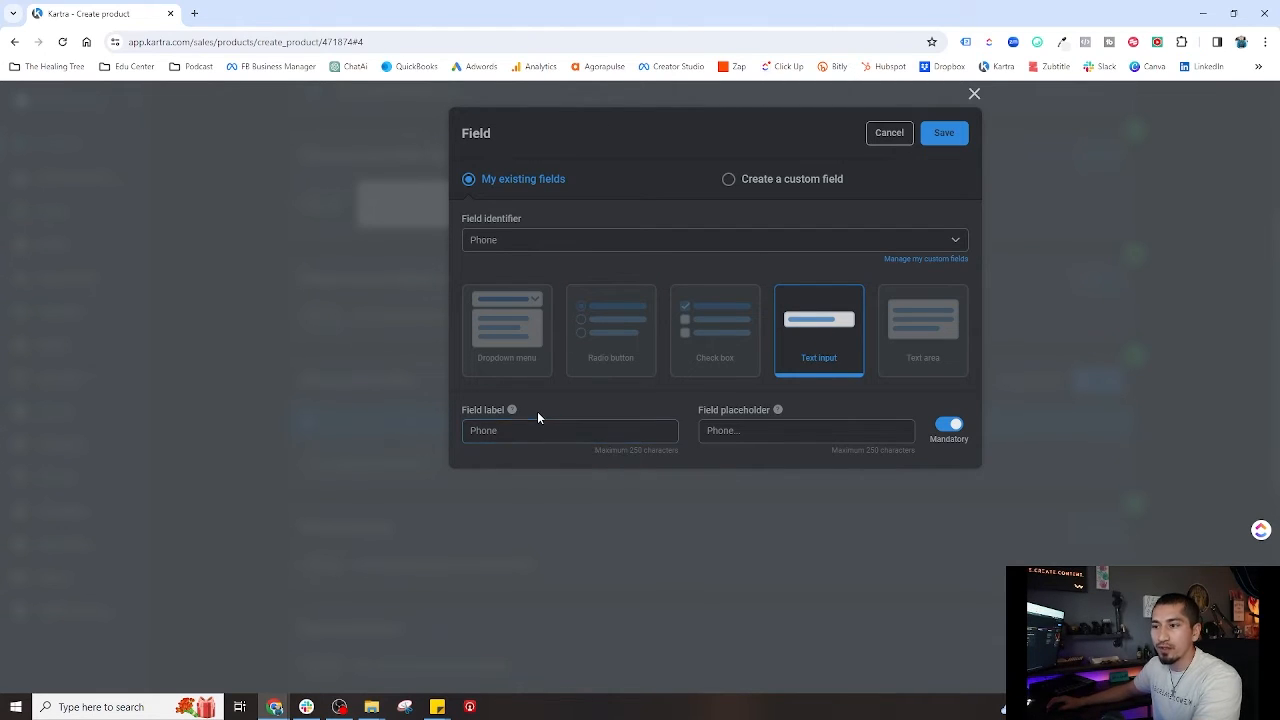
{"action": "left_click", "coordinate": [547, 430]}
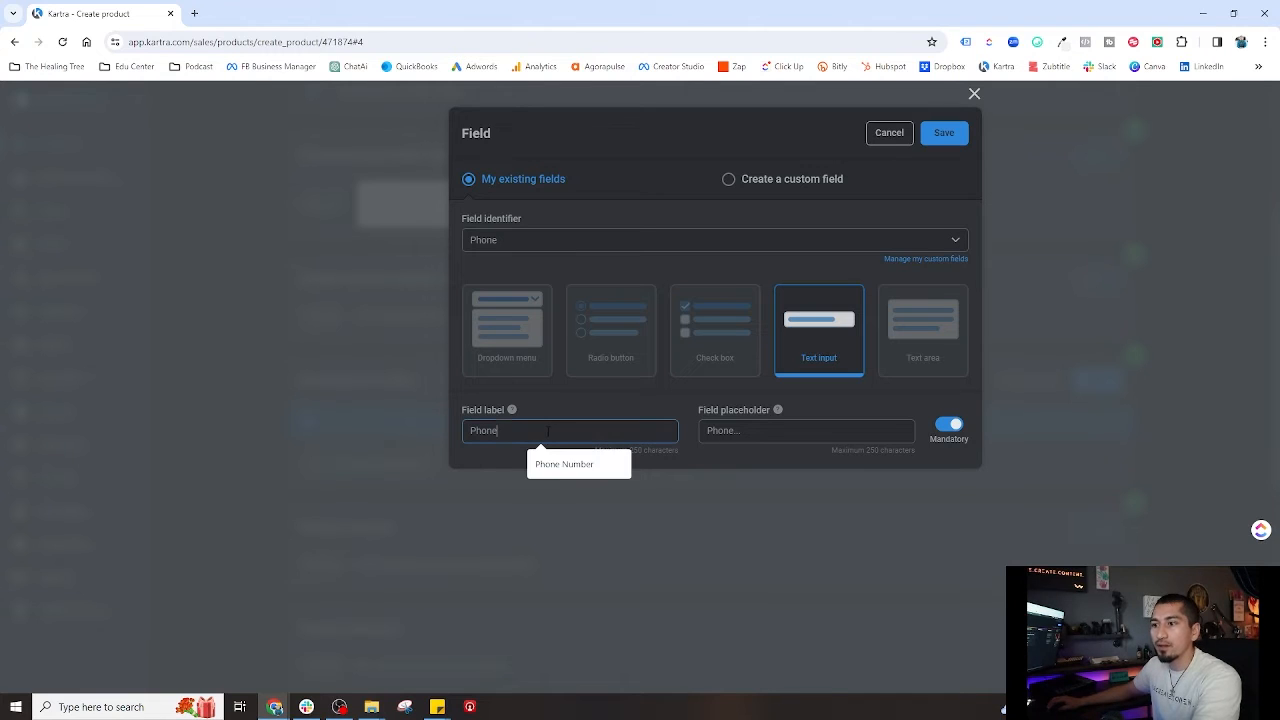
{"action": "type", "text": "Nu"}
{"action": "left_click", "coordinate": [548, 462]}
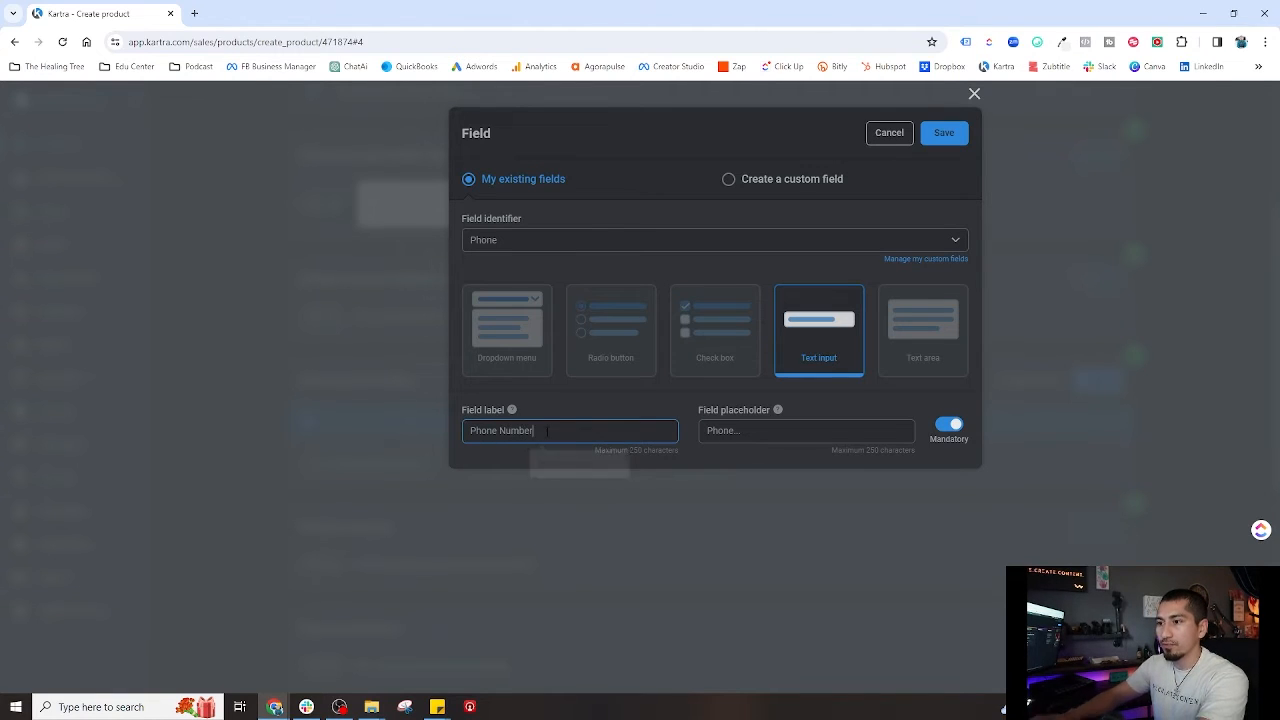
{"action": "left_click", "coordinate": [610, 401]}
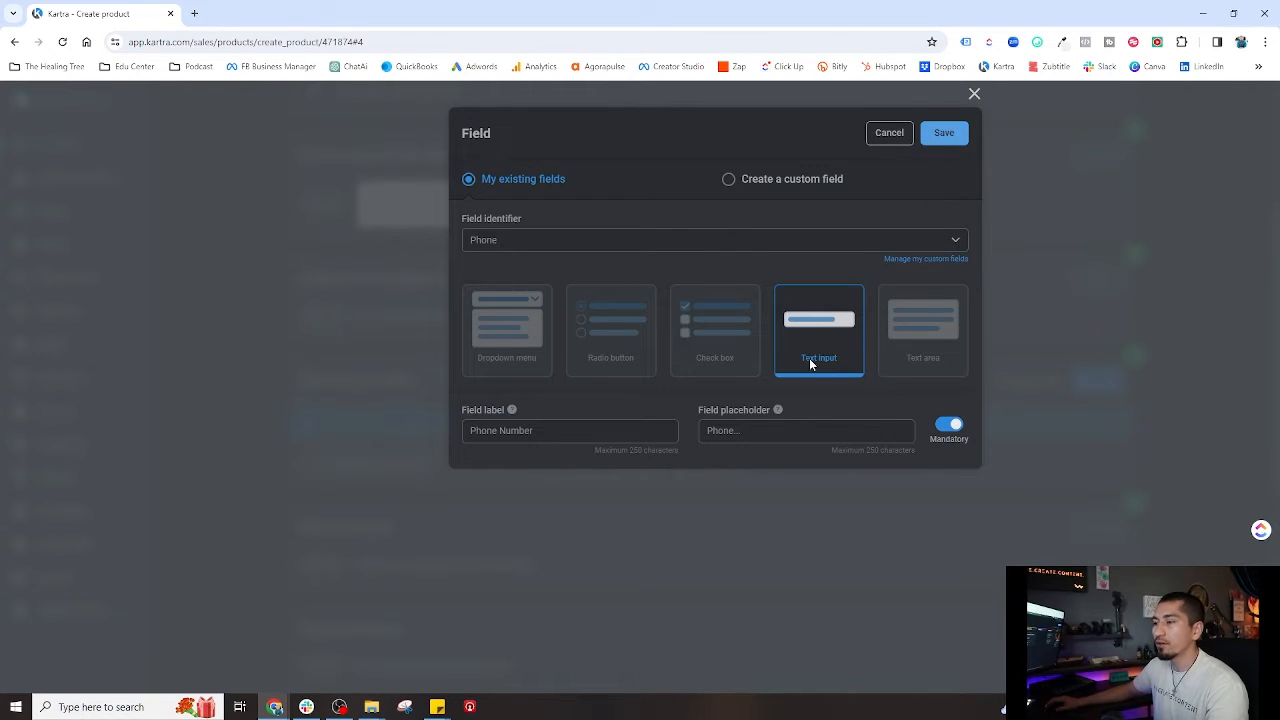
Save the Phone field, place it before Country and state, and save the checkout form fields.
{"action": "left_click", "coordinate": [943, 134]}
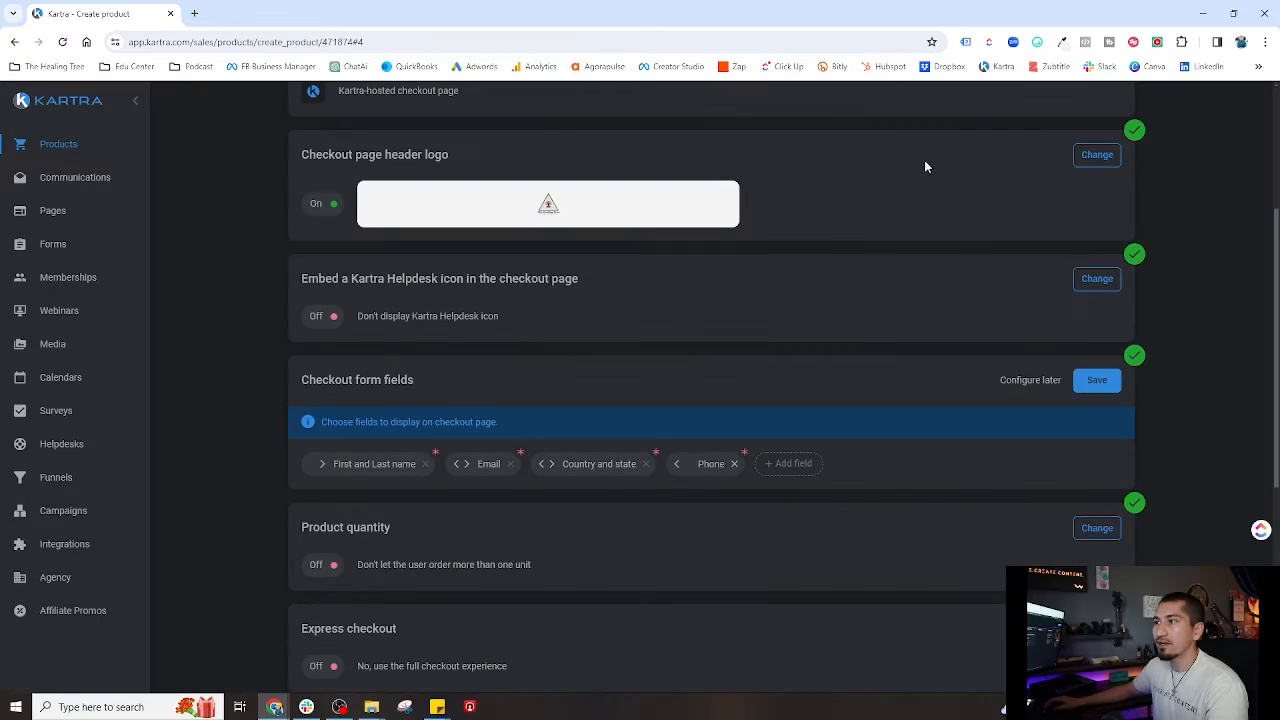
{"action": "left_click", "coordinate": [676, 464]}
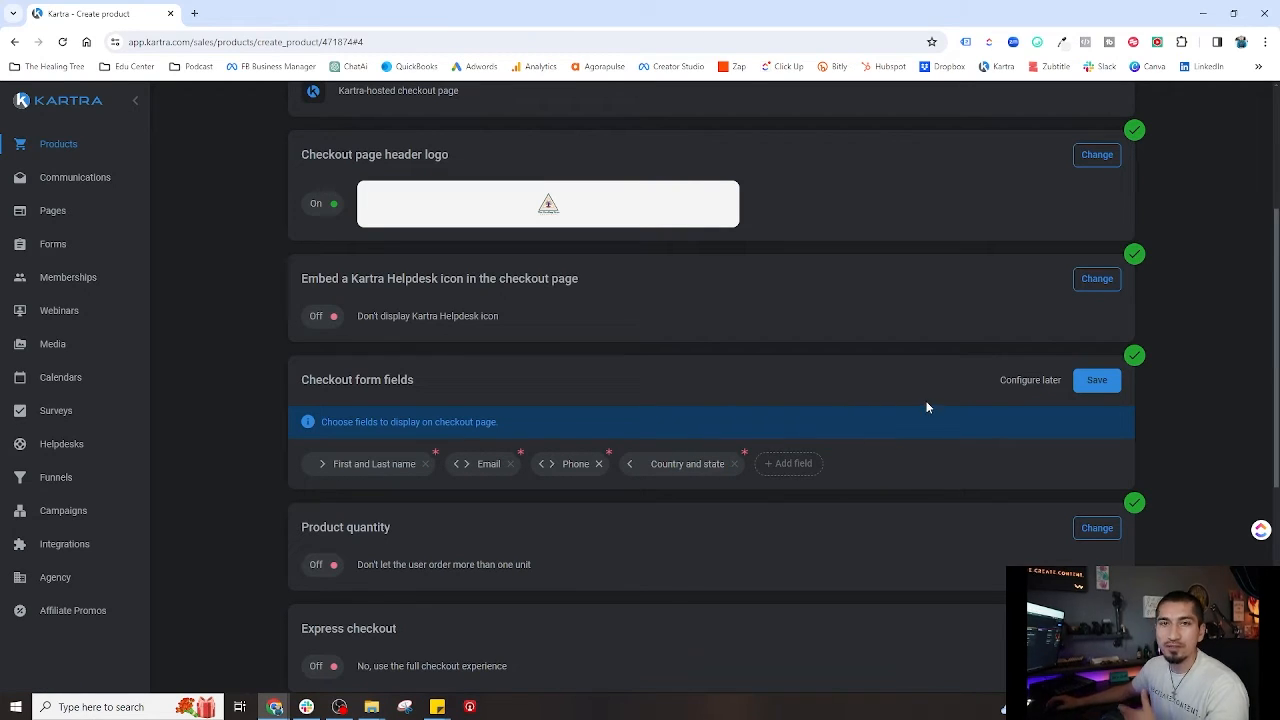
{"action": "left_click", "coordinate": [1096, 392]}
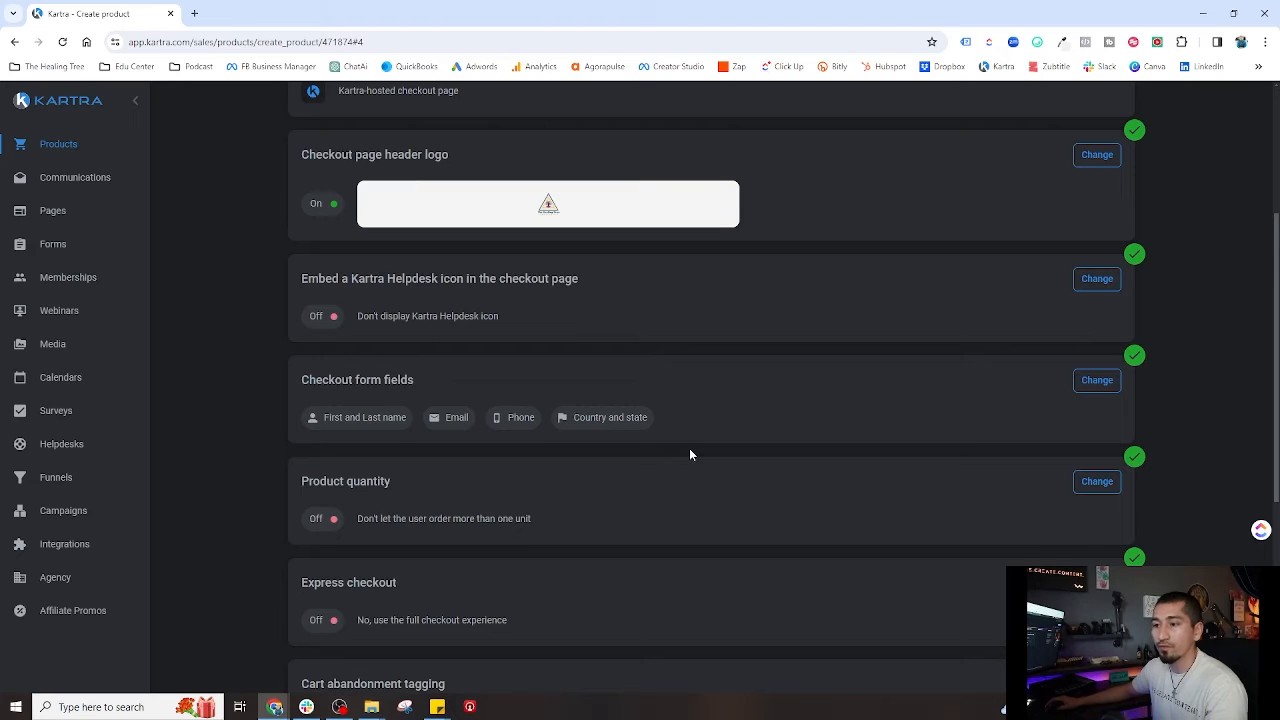
Review the Product quantity options and save the setting with the product not sold in quantities.
{"action": "scroll", "coordinate": [690, 450], "scroll_direction": "down", "scroll_amount": 2}
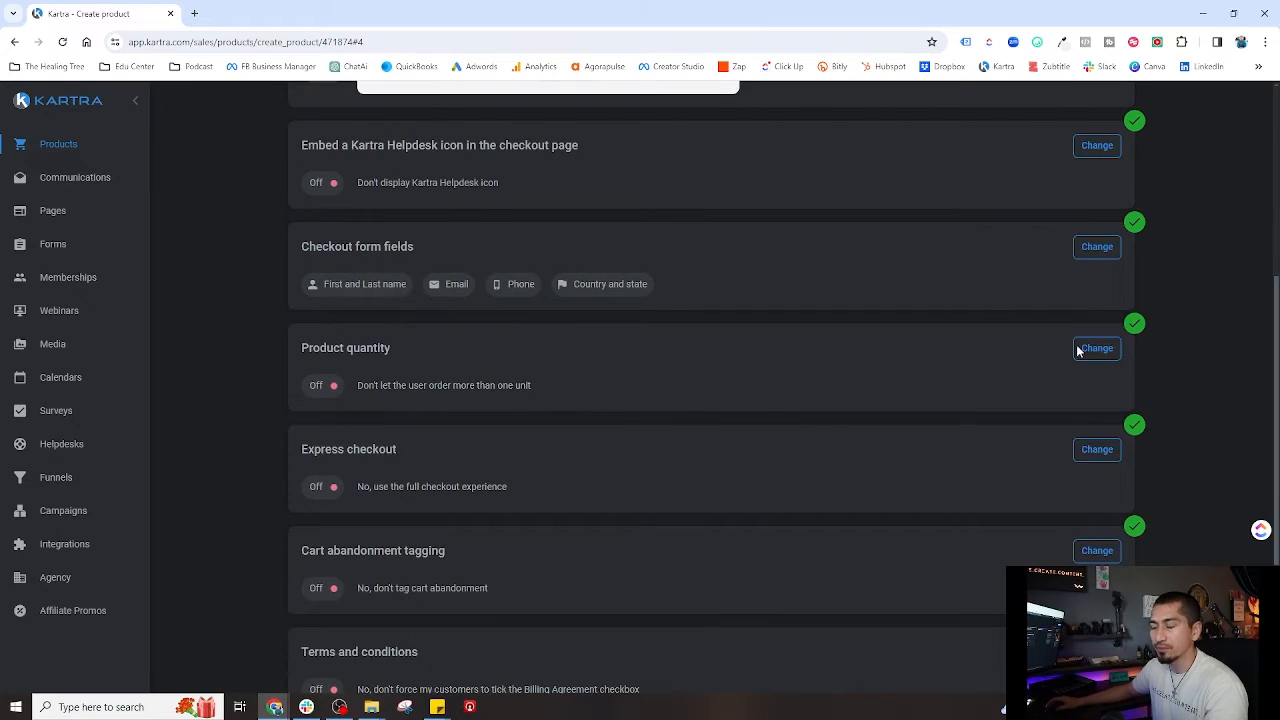
{"action": "left_click", "coordinate": [1096, 348]}
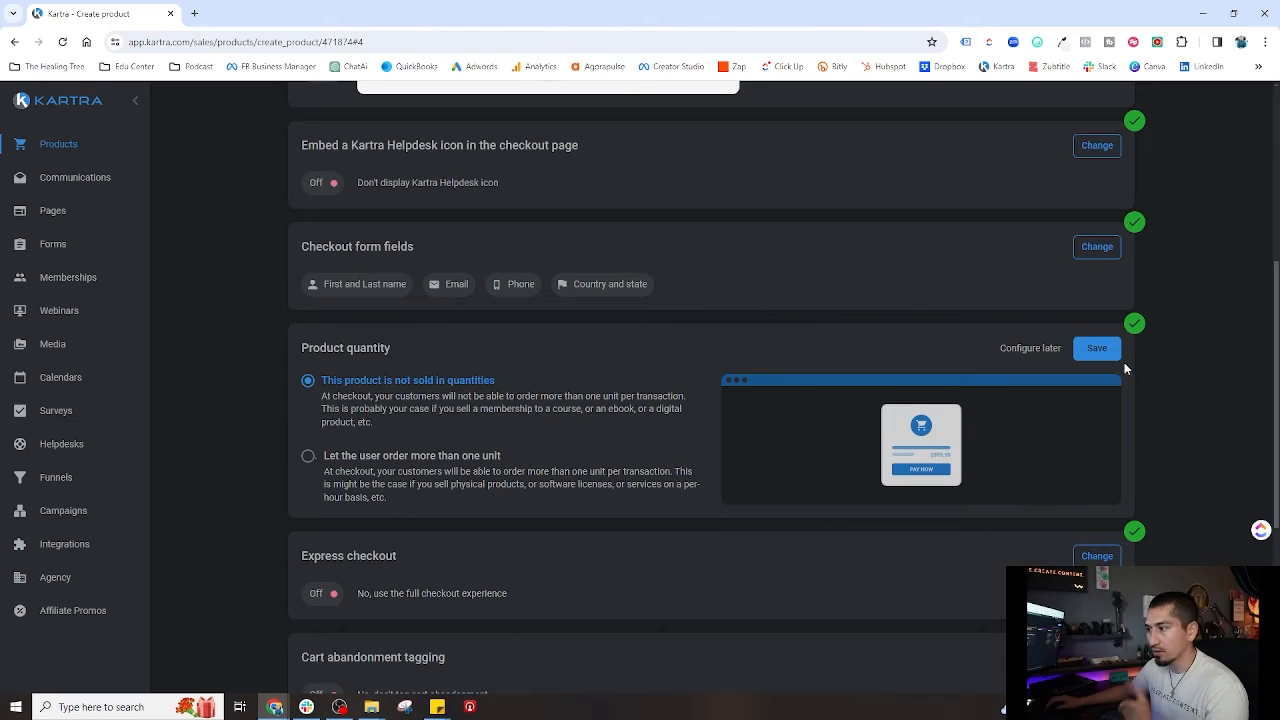
{"action": "left_click", "coordinate": [1097, 348]}
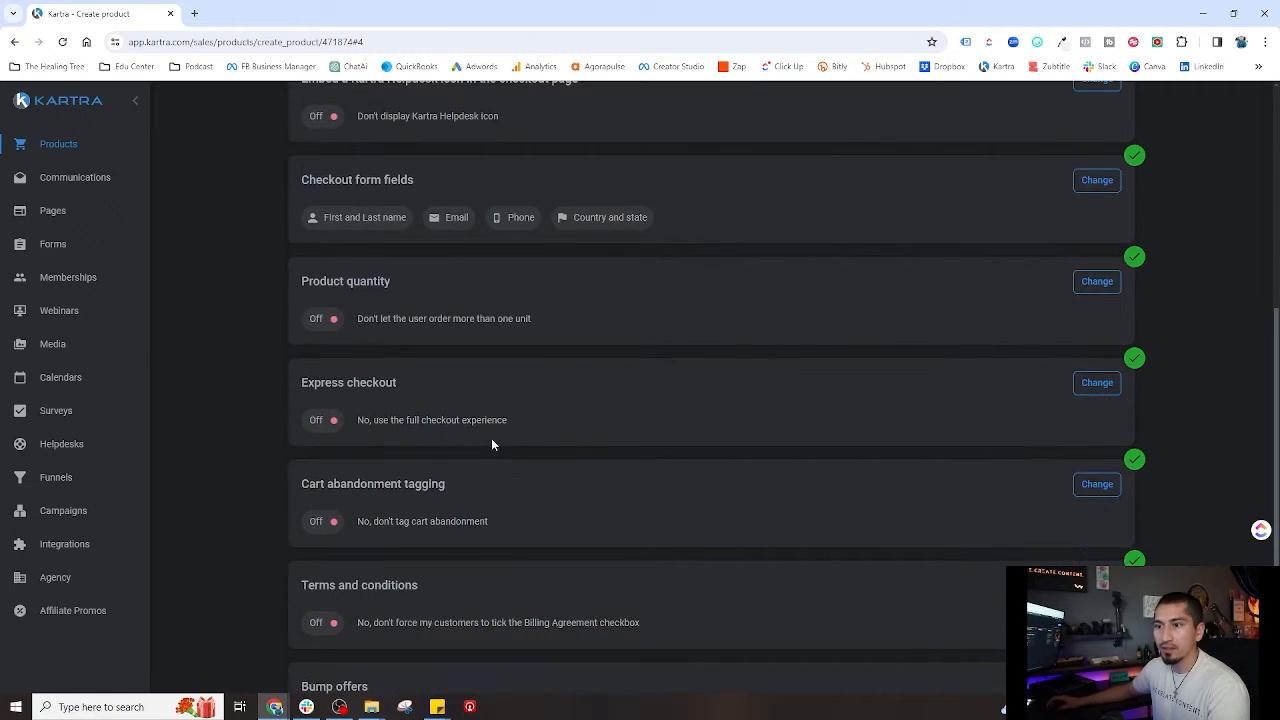
Set Express checkout to activate one-click confirmation and save the setting.
{"action": "left_click", "coordinate": [1097, 383]}
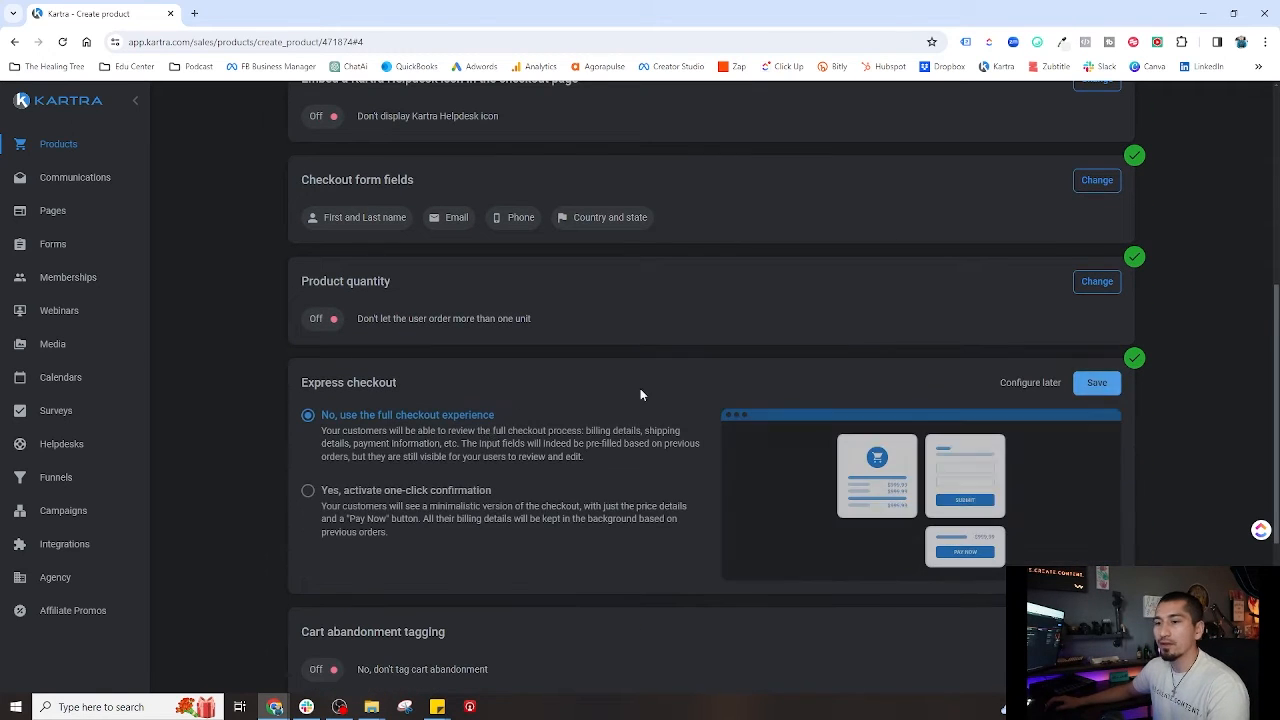
{"action": "left_click", "coordinate": [309, 491]}
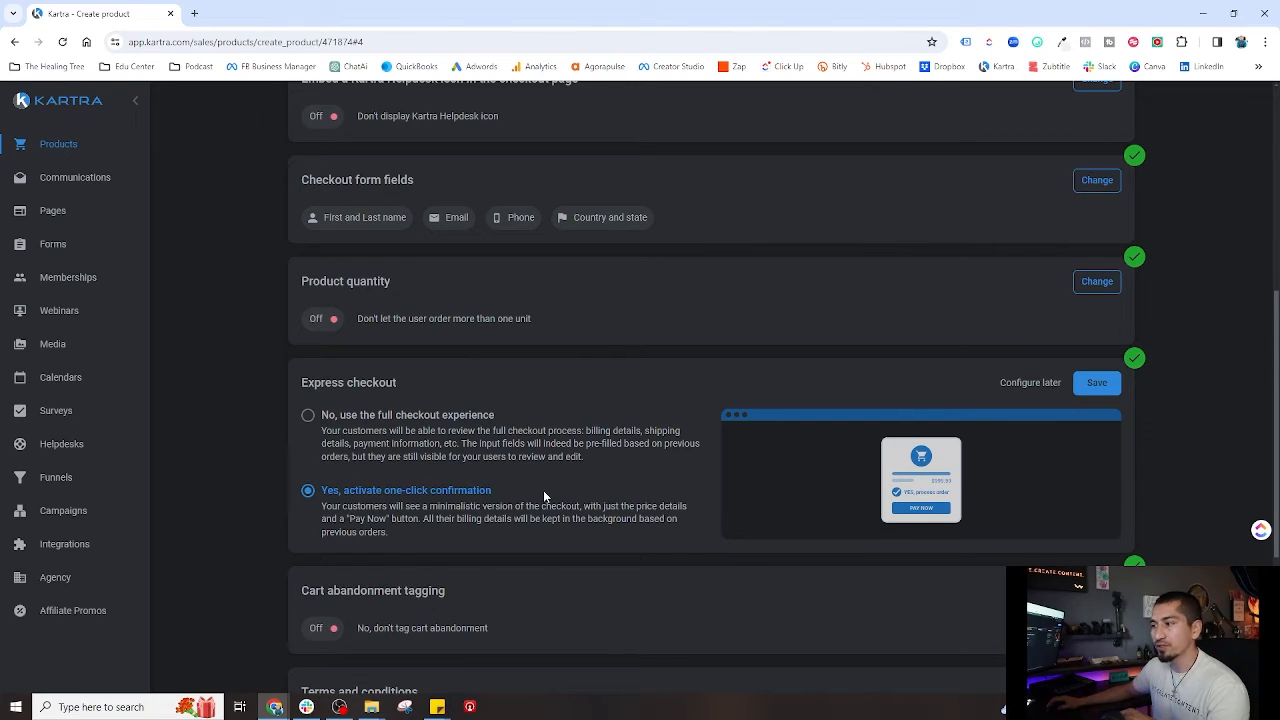
{"action": "left_click", "coordinate": [1097, 383]}
Turn on cart abandonment tagging for visitors who leave, choosing Price point 1 and the tag category The Healing Tree.
{"action": "scroll", "coordinate": [520, 440], "scroll_direction": "down", "scroll_amount": 1}
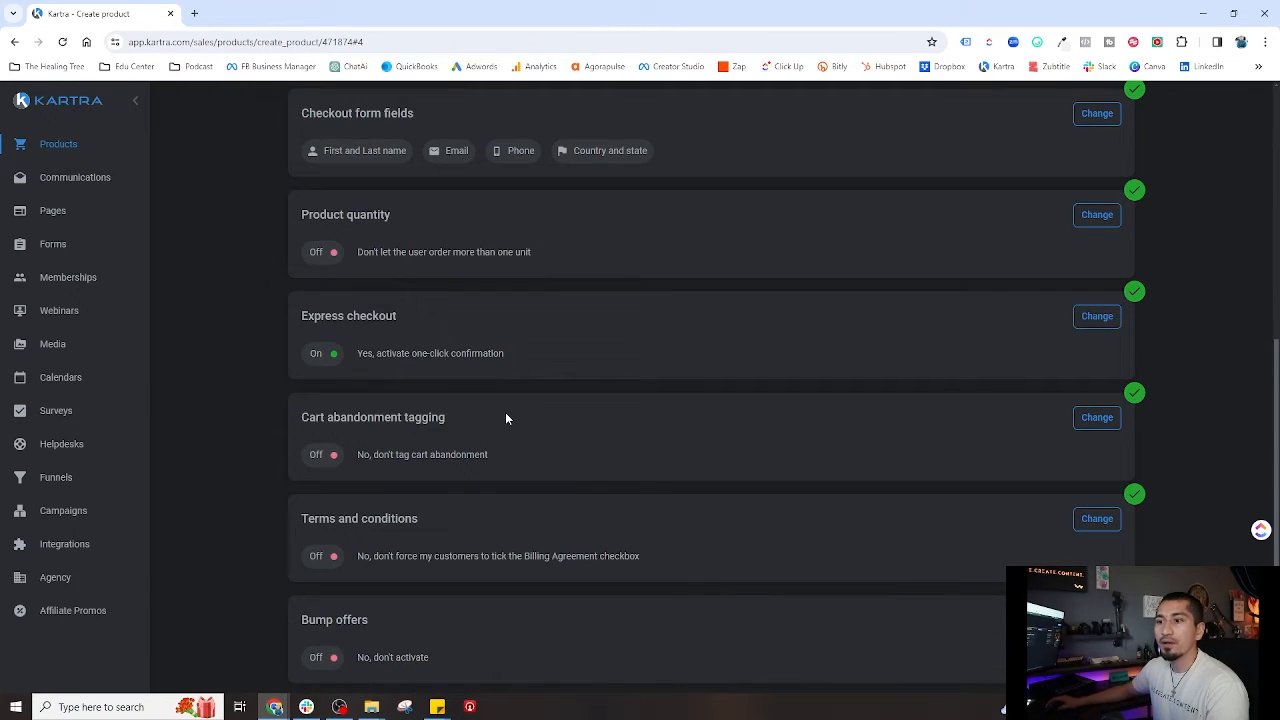
{"action": "scroll", "coordinate": [700, 390], "scroll_direction": "down", "scroll_amount": 1}
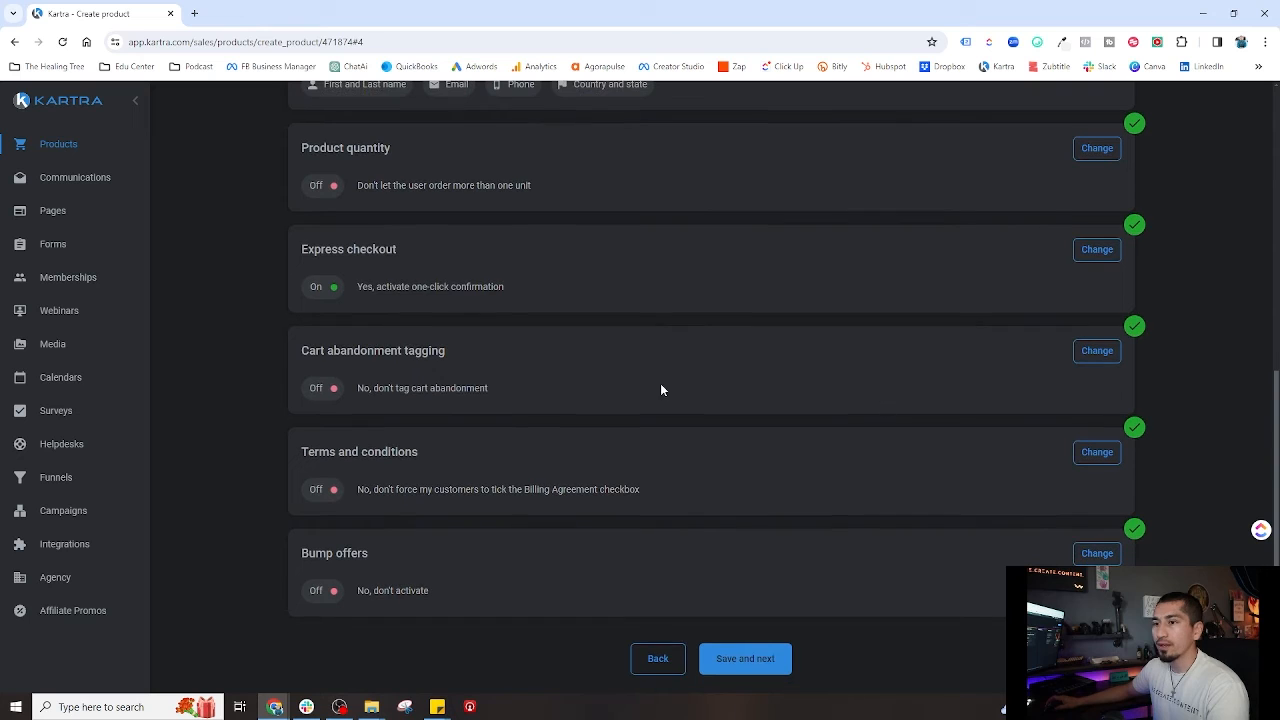
{"action": "left_click", "coordinate": [1097, 351]}
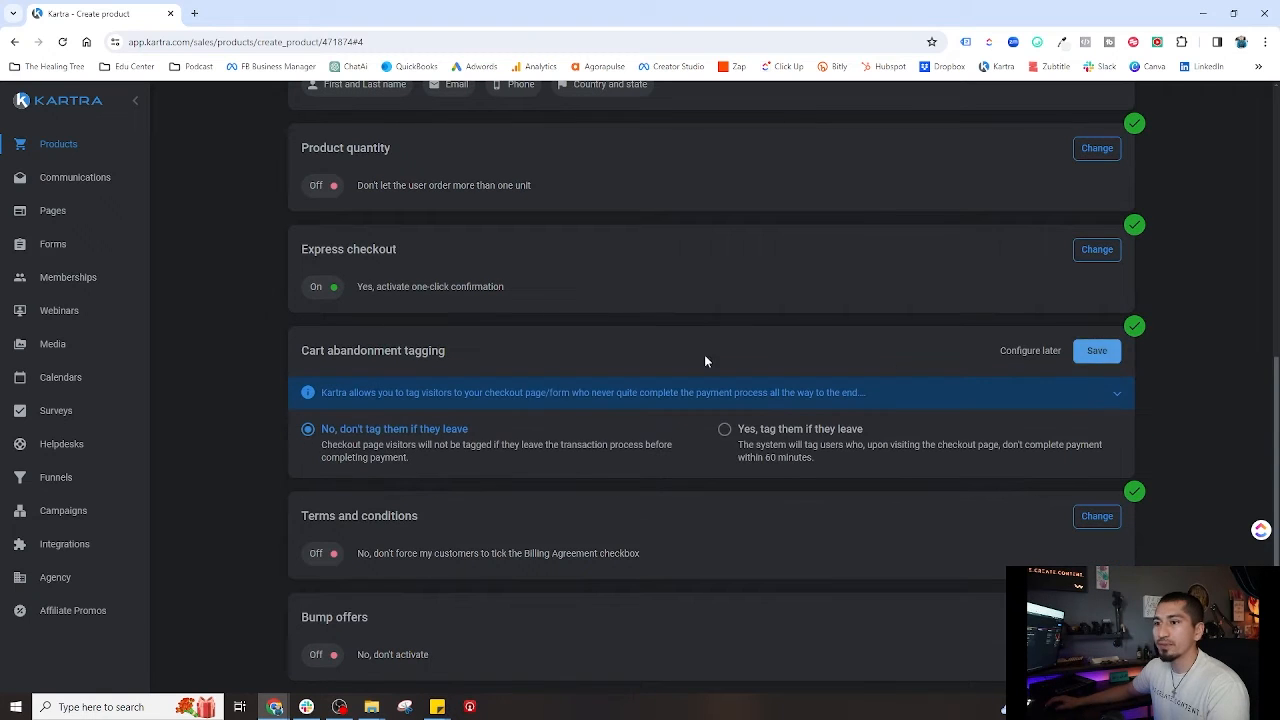
{"action": "left_click", "coordinate": [724, 429]}
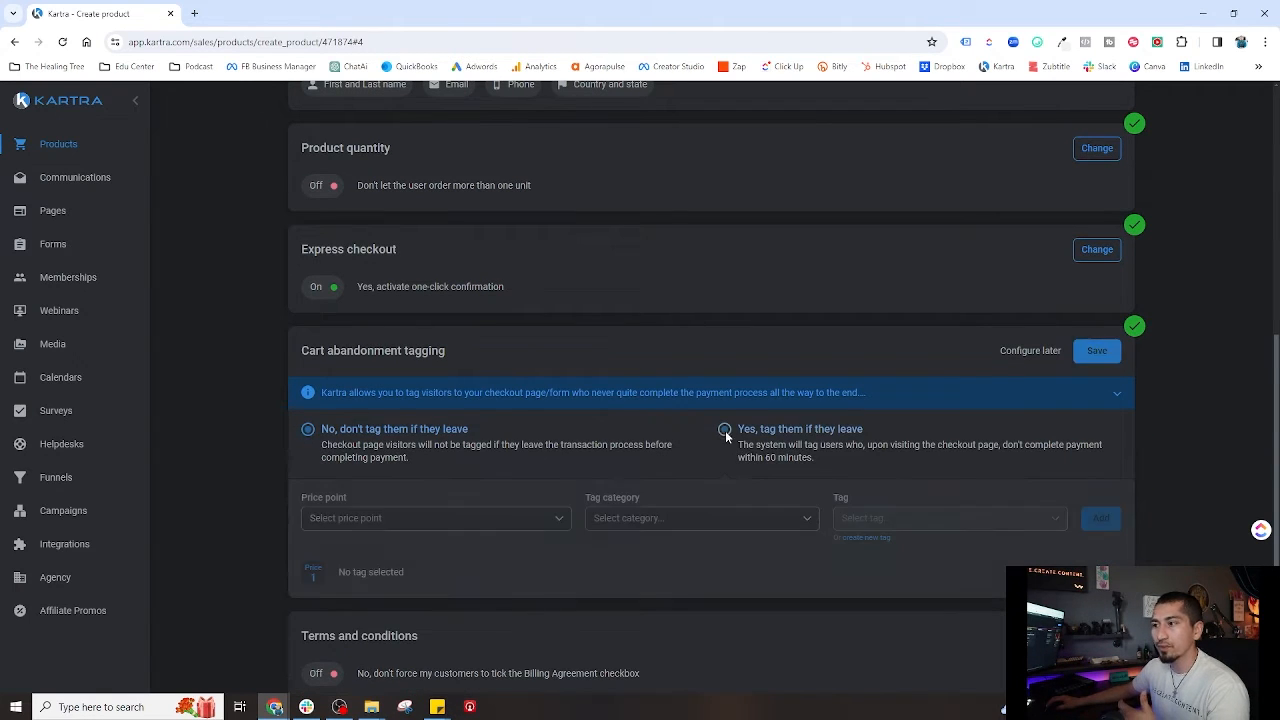
{"action": "left_click", "coordinate": [410, 519]}
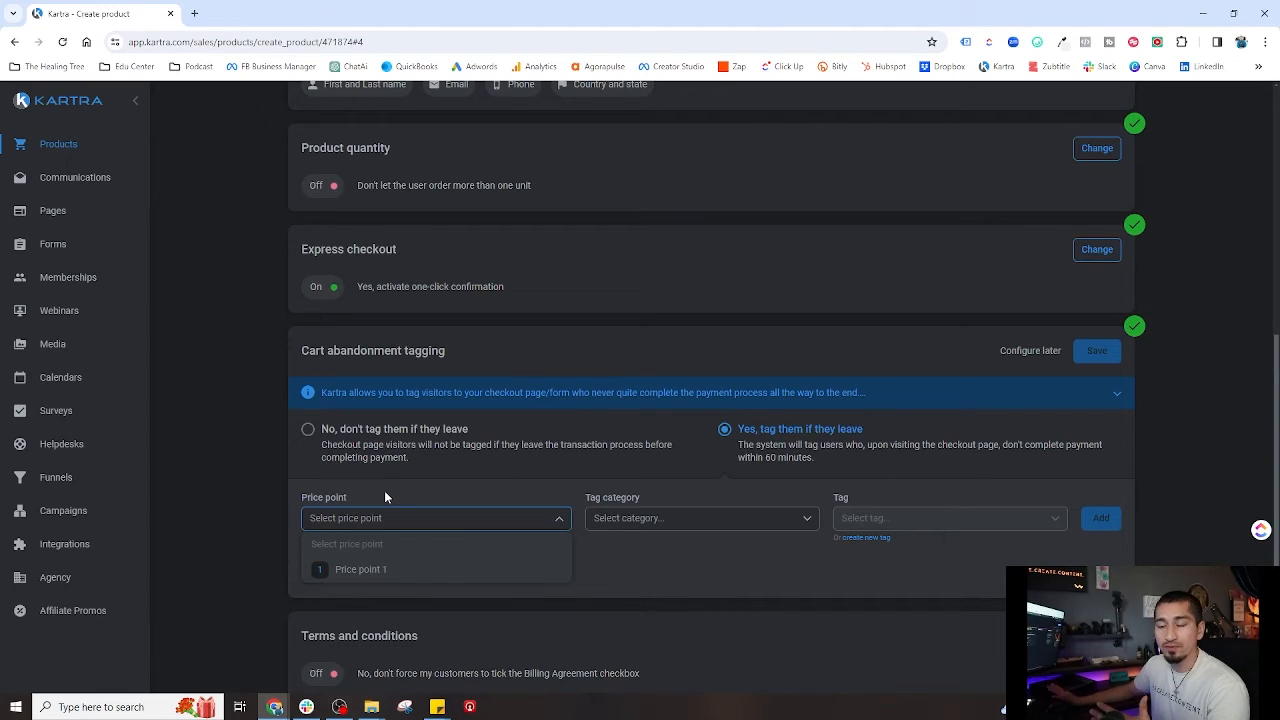
{"action": "left_click", "coordinate": [370, 580]}
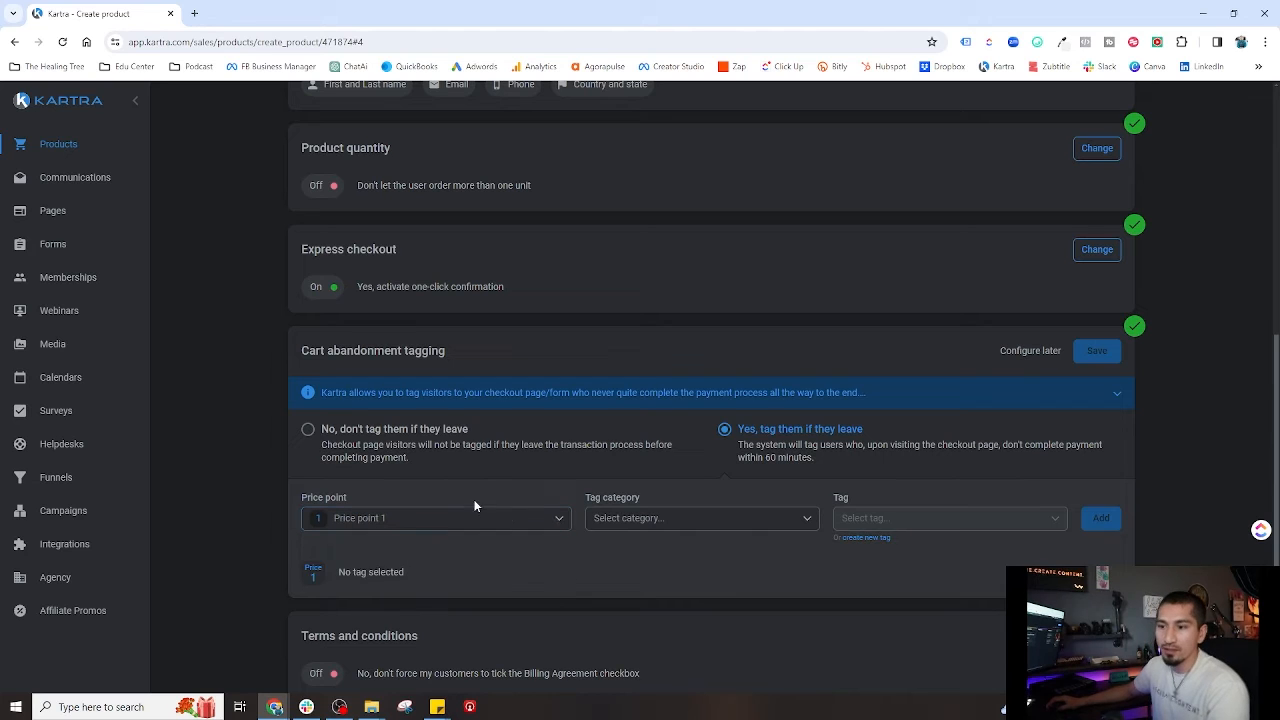
{"action": "left_click", "coordinate": [655, 520]}
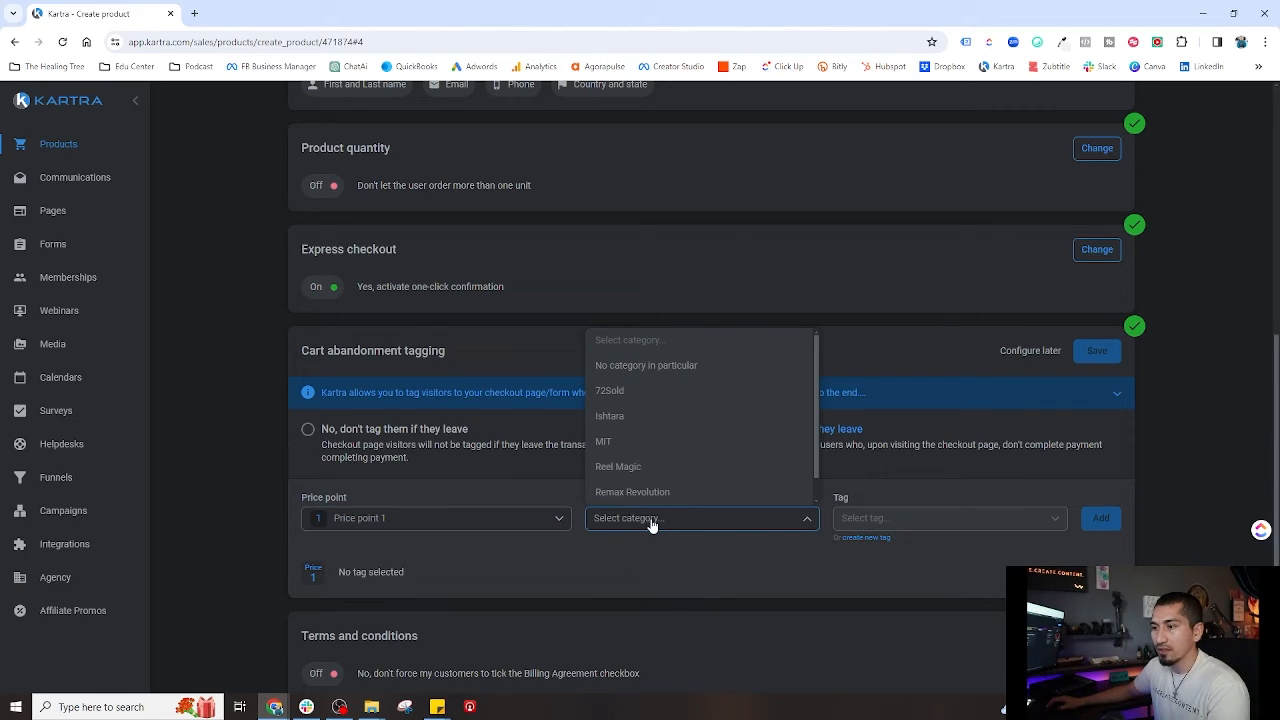
{"action": "scroll", "coordinate": [654, 442], "scroll_direction": "down", "scroll_amount": 1}
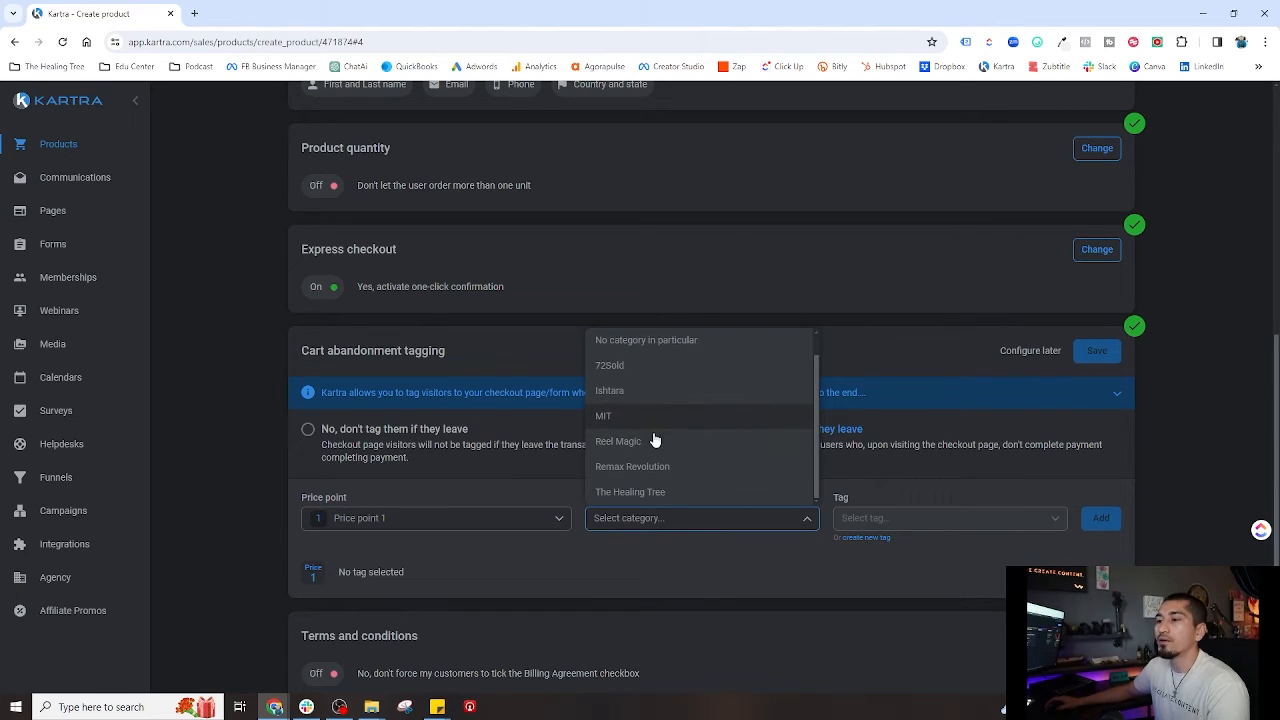
{"action": "left_click", "coordinate": [643, 494]}
{"action": "left_click", "coordinate": [858, 519]}
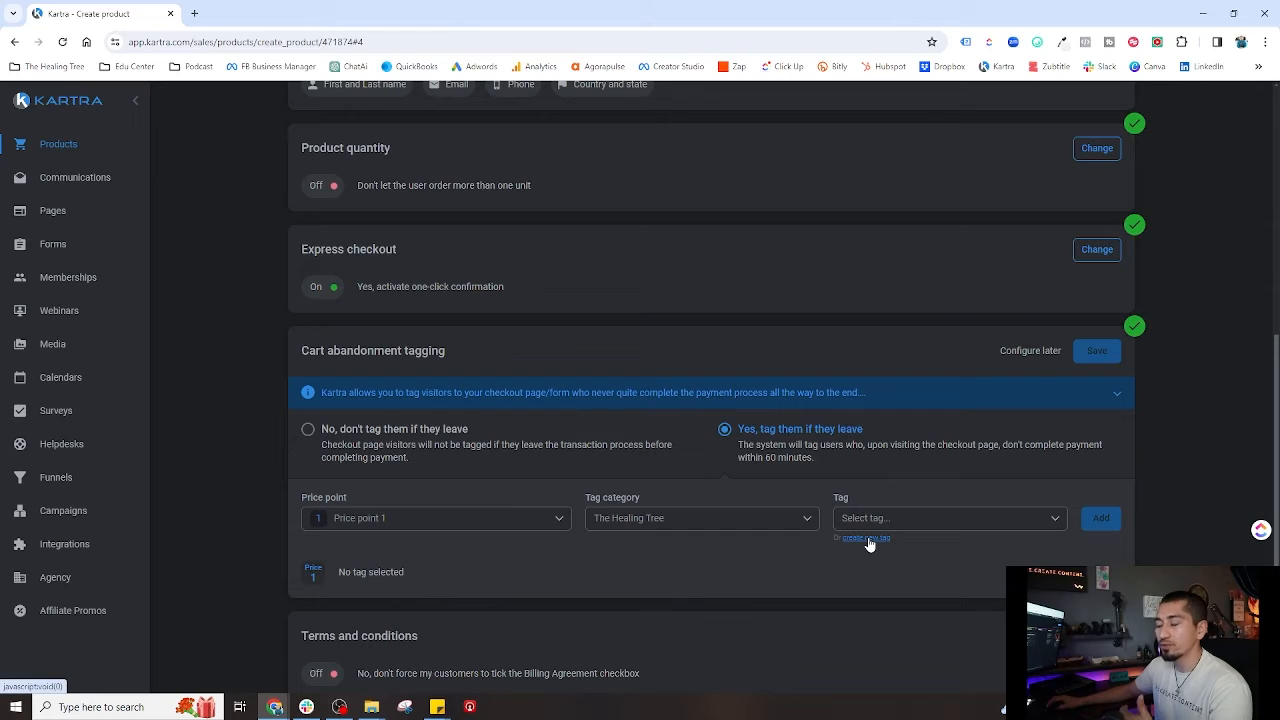
Start a new tag named "abandoned cart_ Soulful Sunday" and give it the yellow-green colour.
{"action": "left_click", "coordinate": [866, 538]}
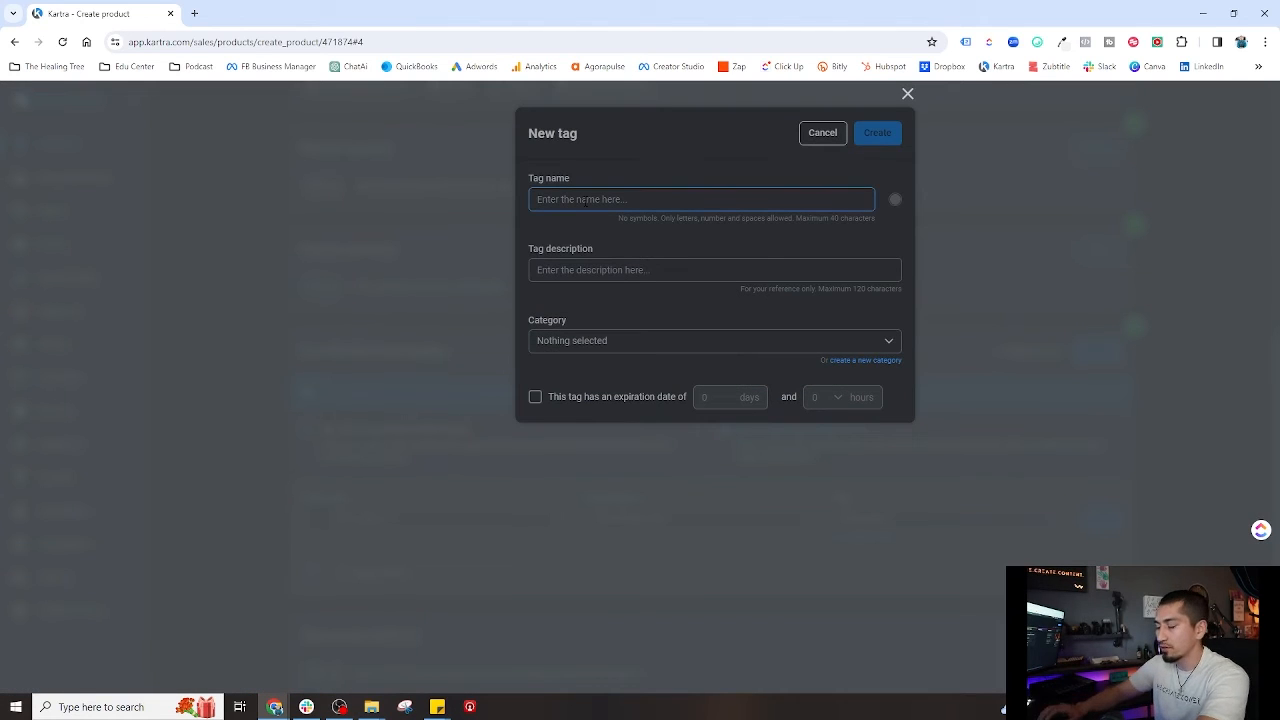
{"action": "type", "text": "ab"}
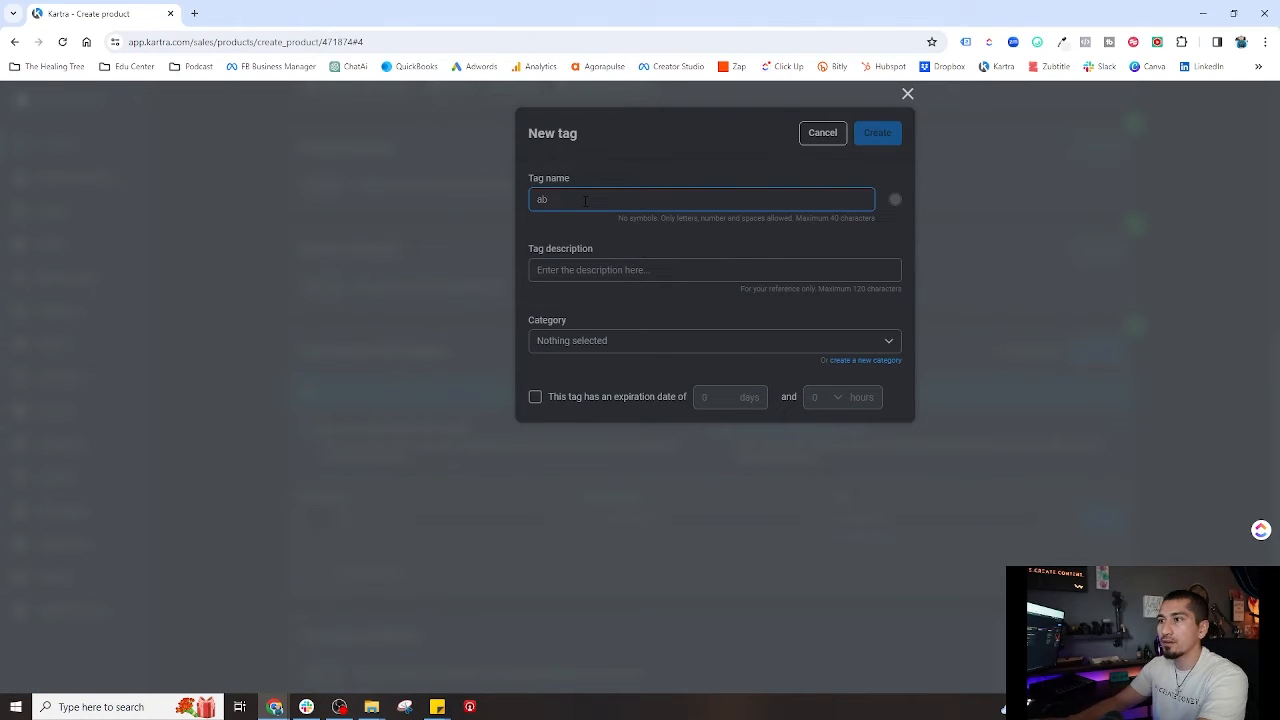
{"action": "type", "text": "dnaandoned"}
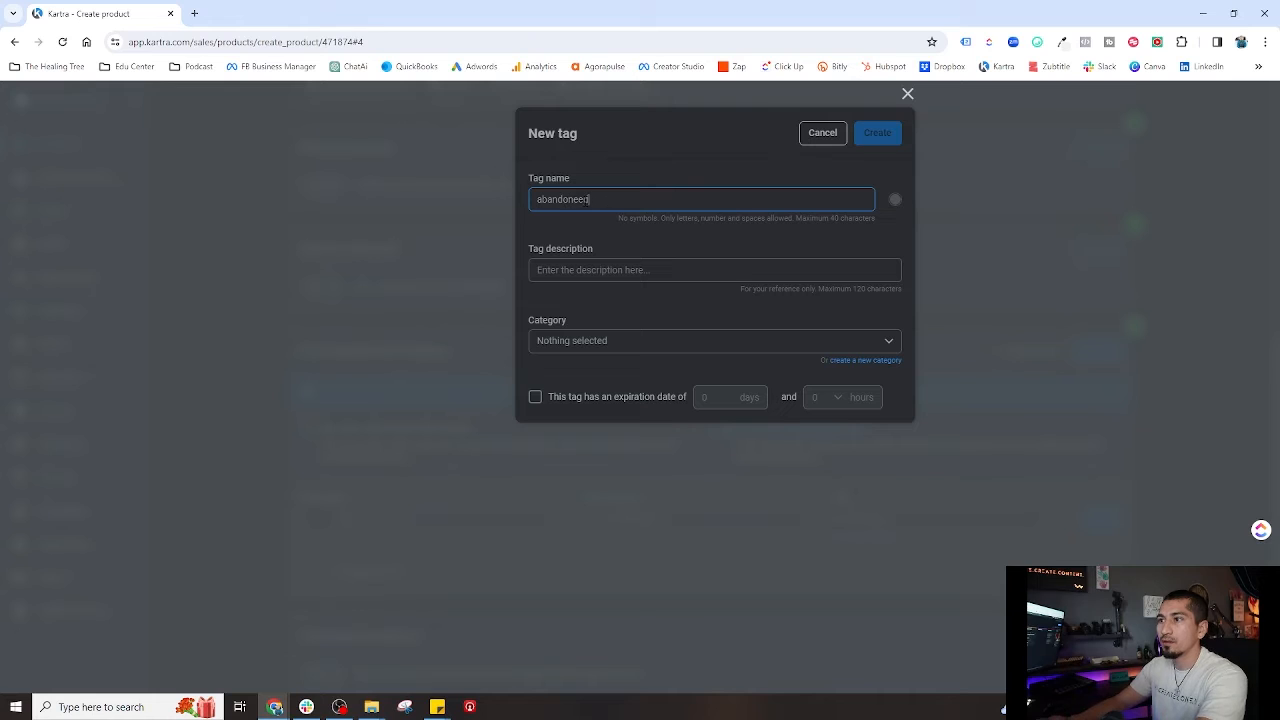
{"action": "type", "text": " cart_ Souldfu"}
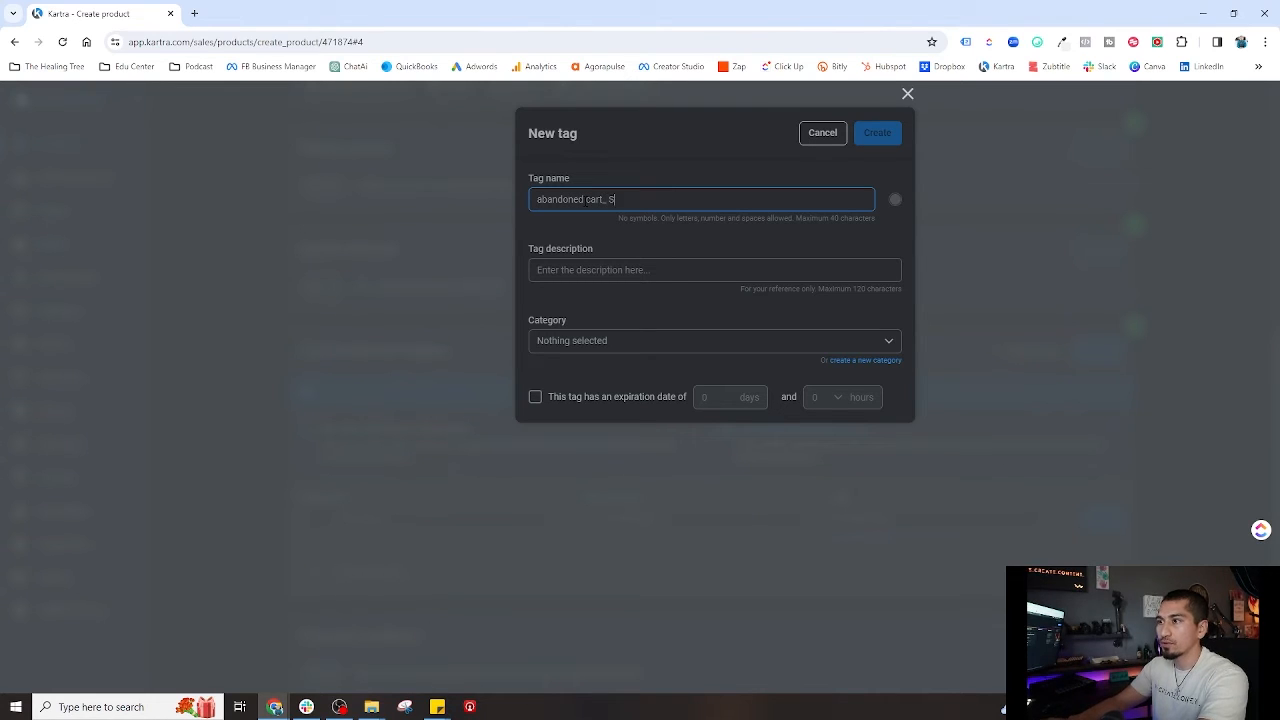
{"action": "key", "text": "BackSpace"}
{"action": "key", "text": "BackSpace"}
{"action": "key", "text": "BackSpace"}
{"action": "type", "text": "fu"}
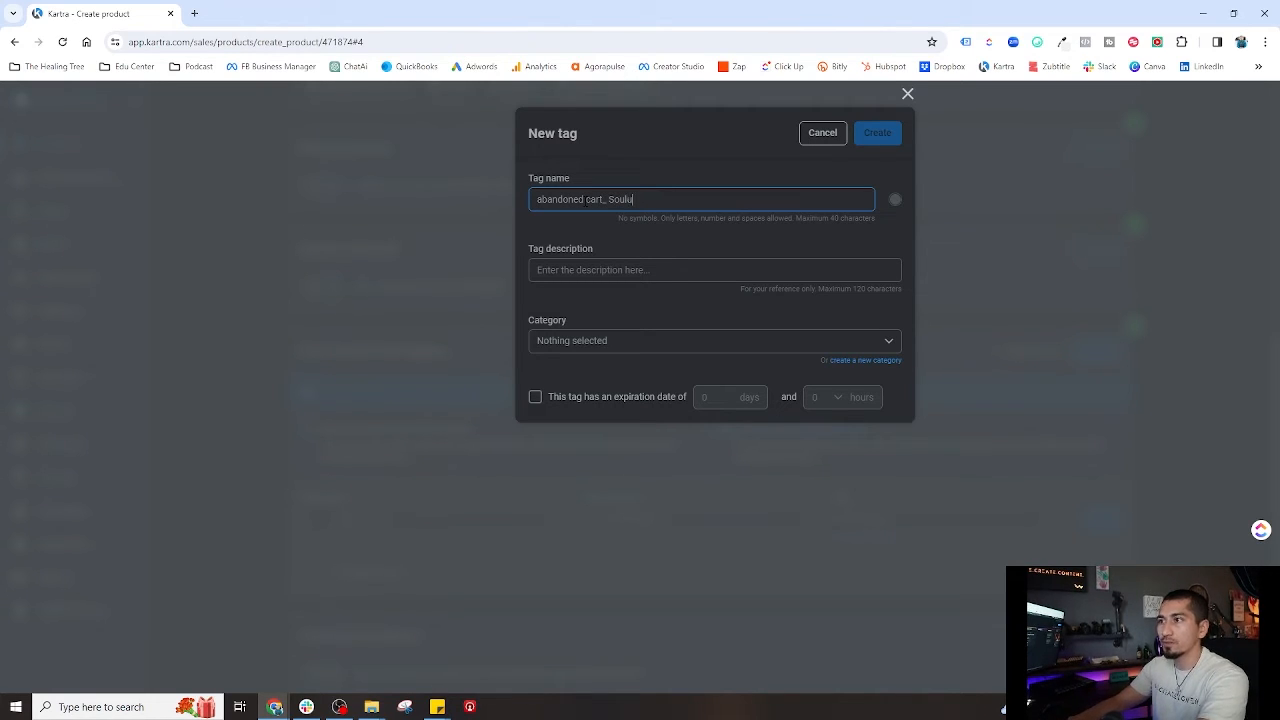
{"action": "type", "text": "l Sunday"}
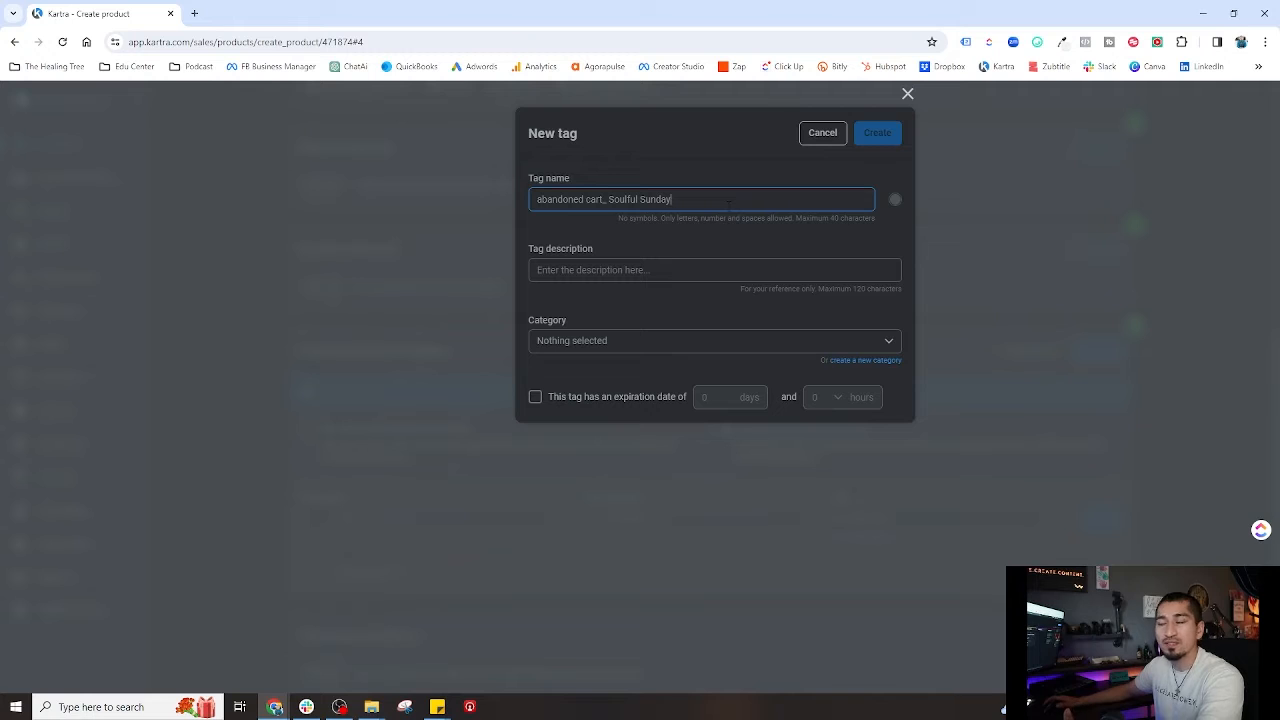
{"action": "left_click", "coordinate": [895, 203]}
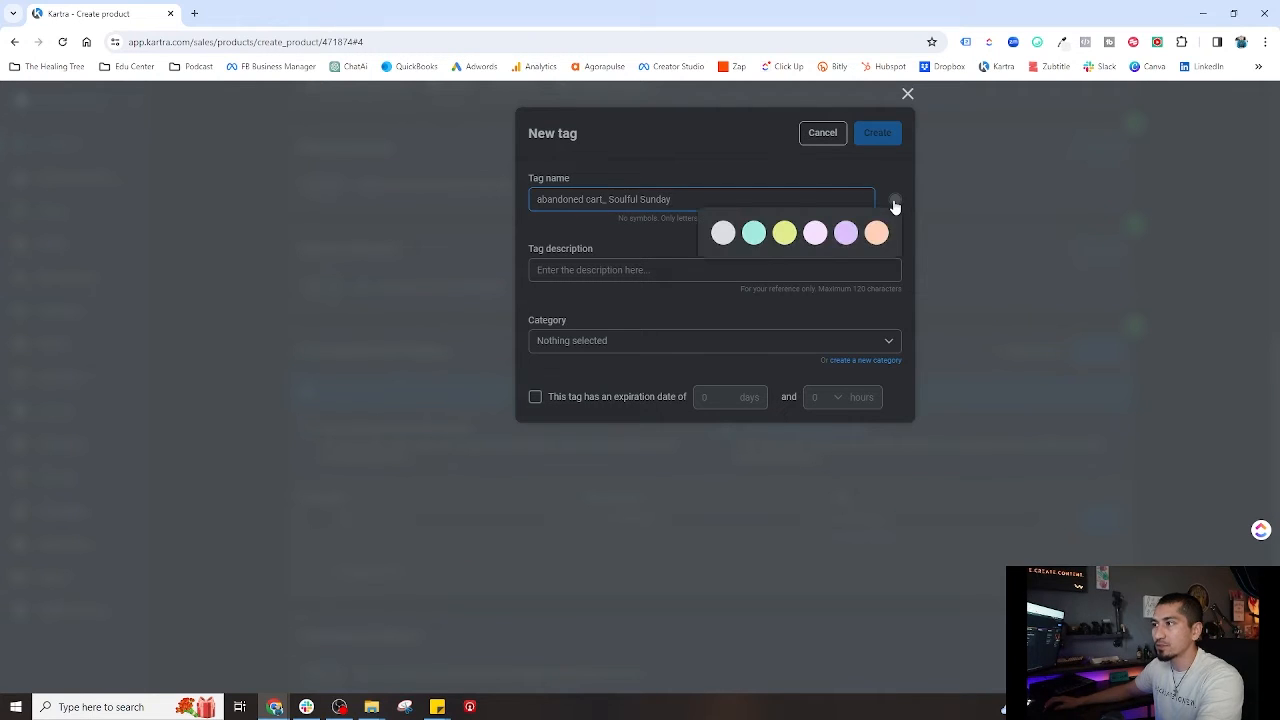
{"action": "left_click", "coordinate": [782, 238]}
Describe the new tag as "All people who abandoned the cart for Soulful Sunday".
{"action": "left_click", "coordinate": [595, 270]}
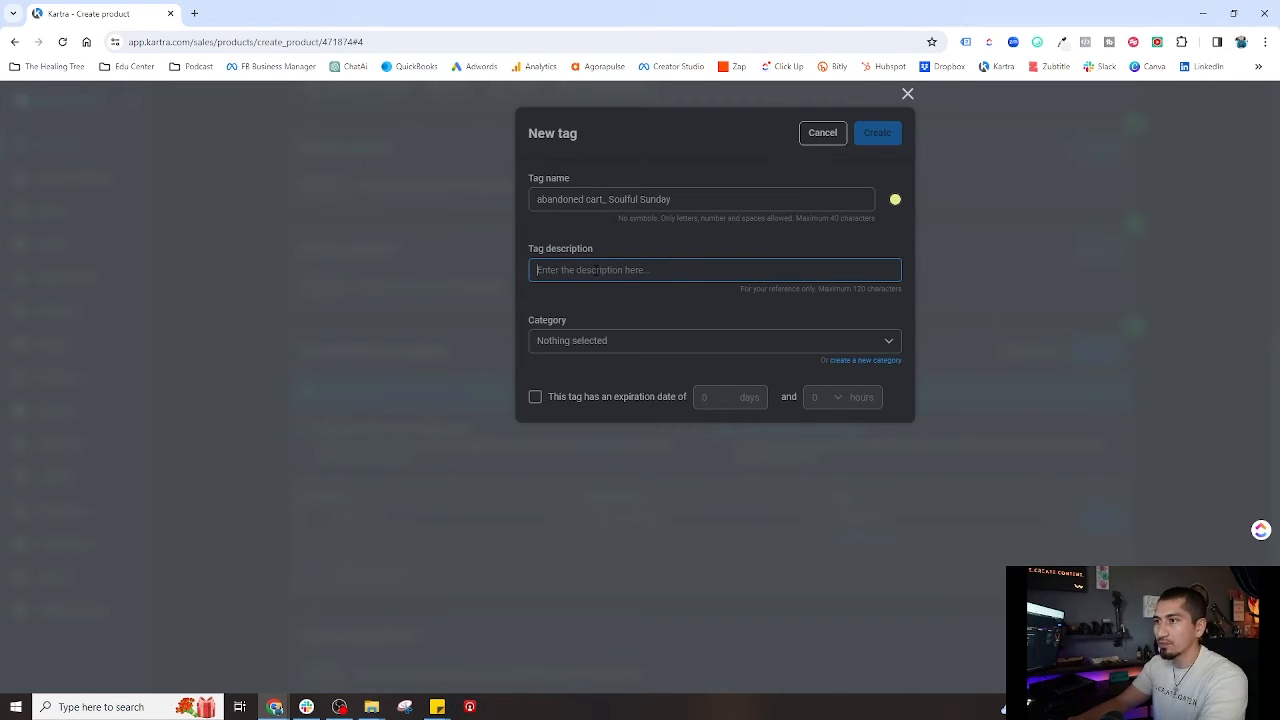
{"action": "type", "text": "All people "}
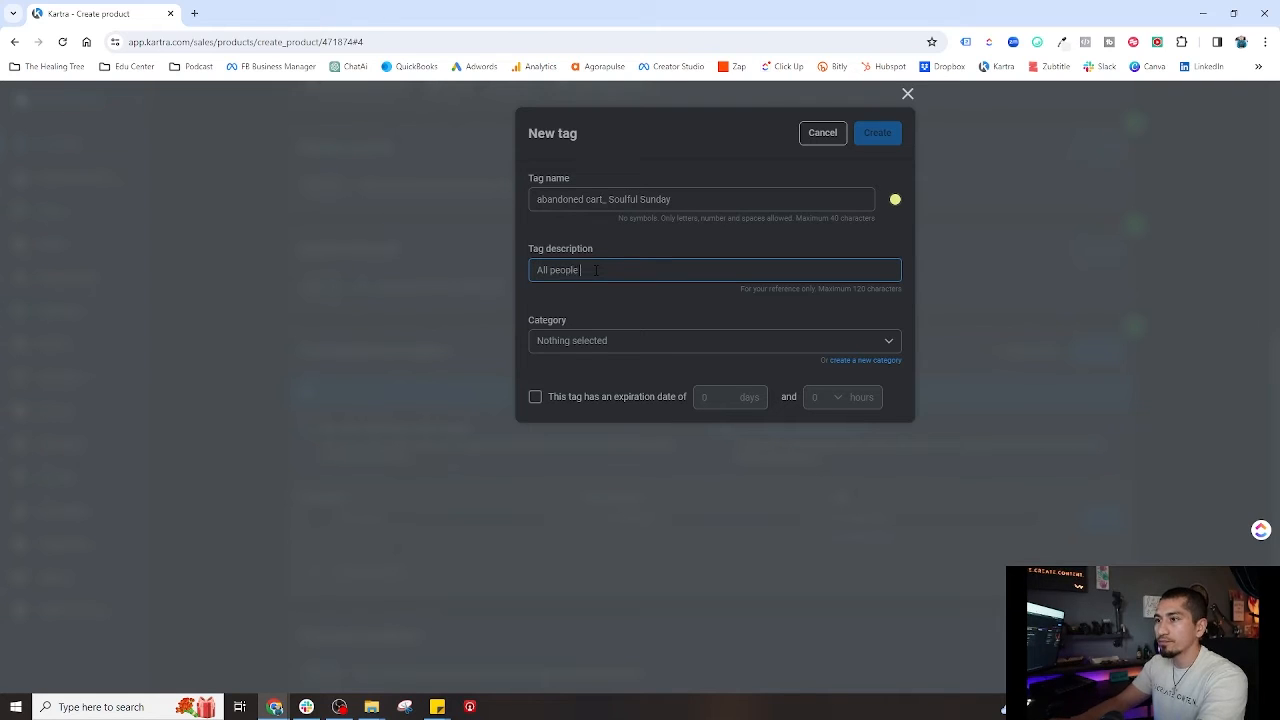
{"action": "type", "text": "who aban"}
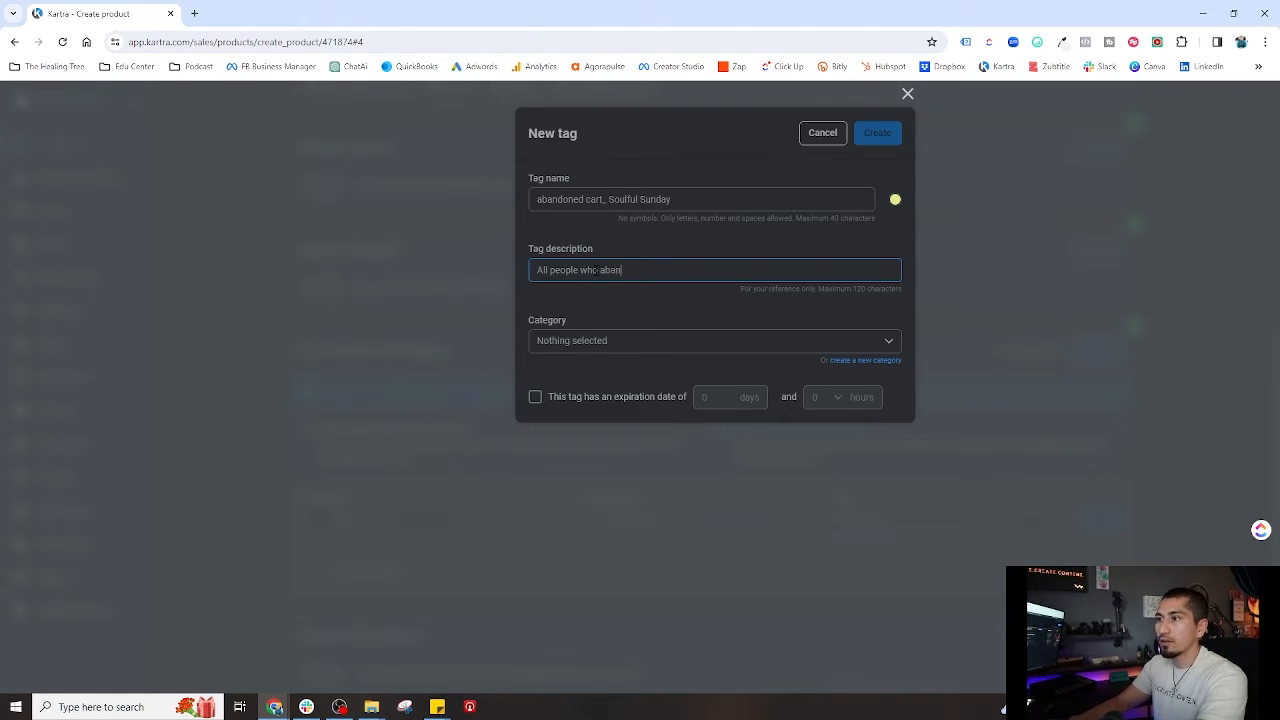
{"action": "type", "text": "doned the cart"}
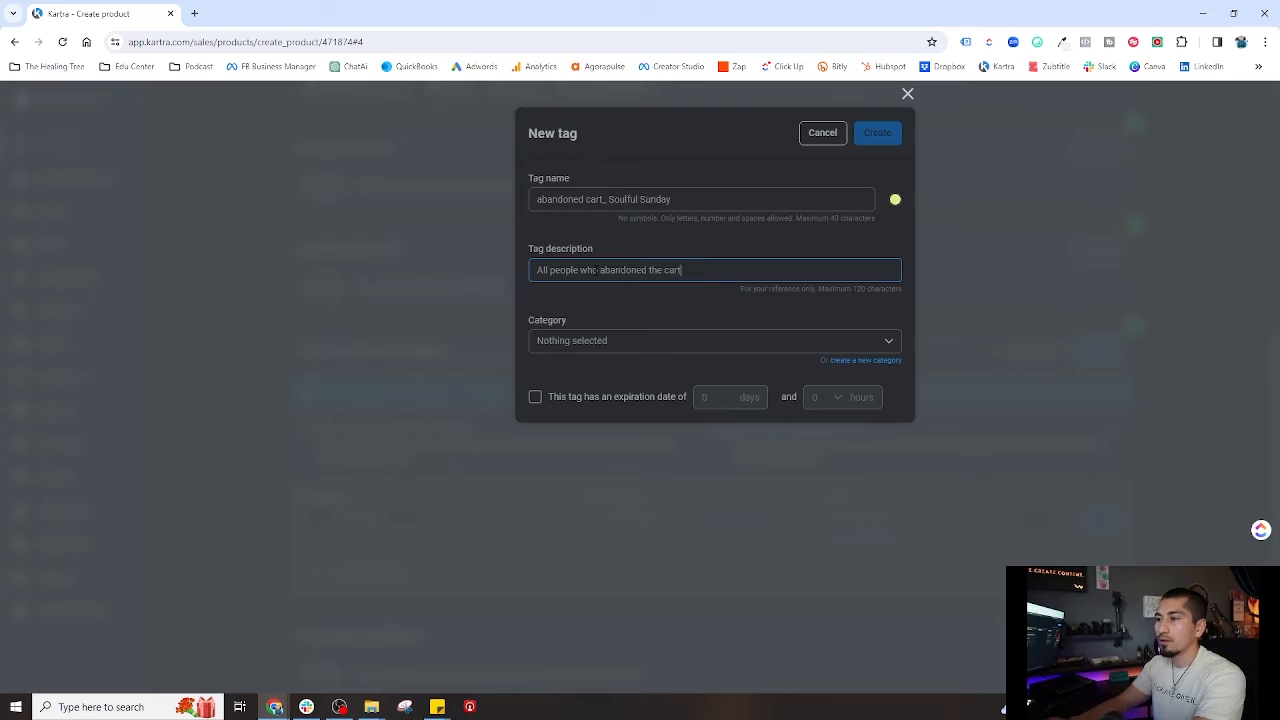
{"action": "type", "text": " for"}
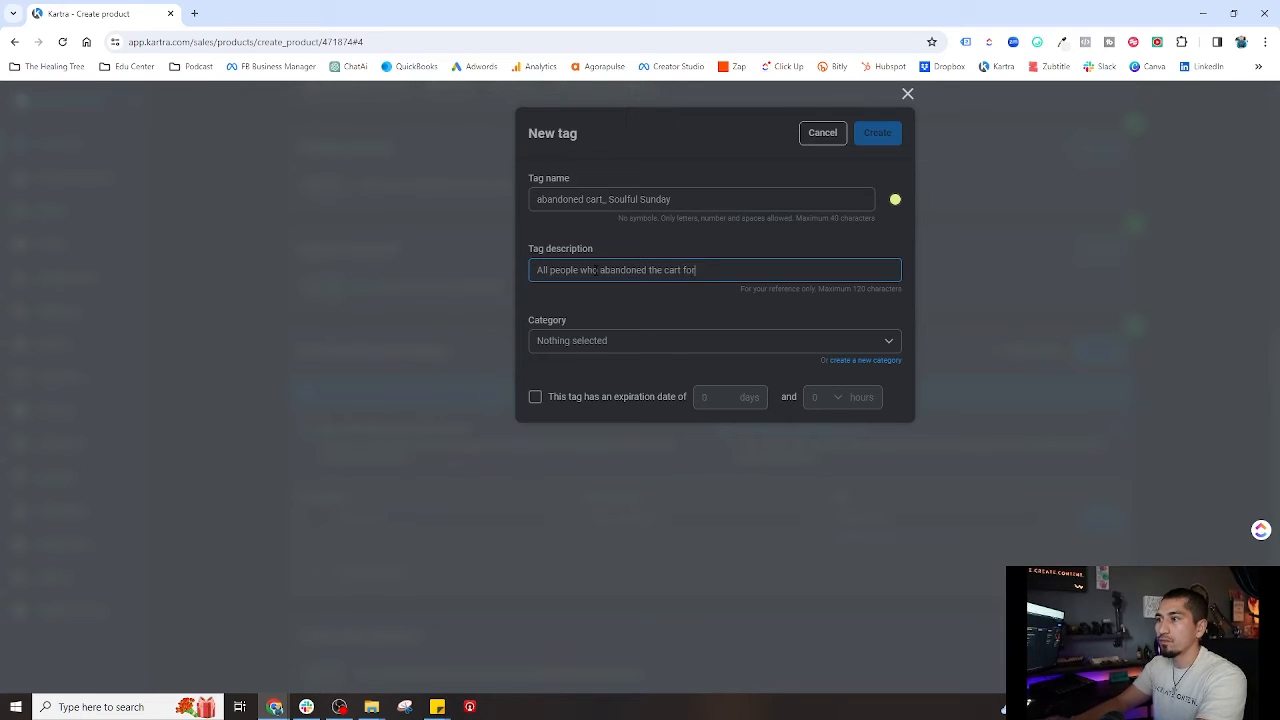
{"action": "type", "text": " Soulful"}
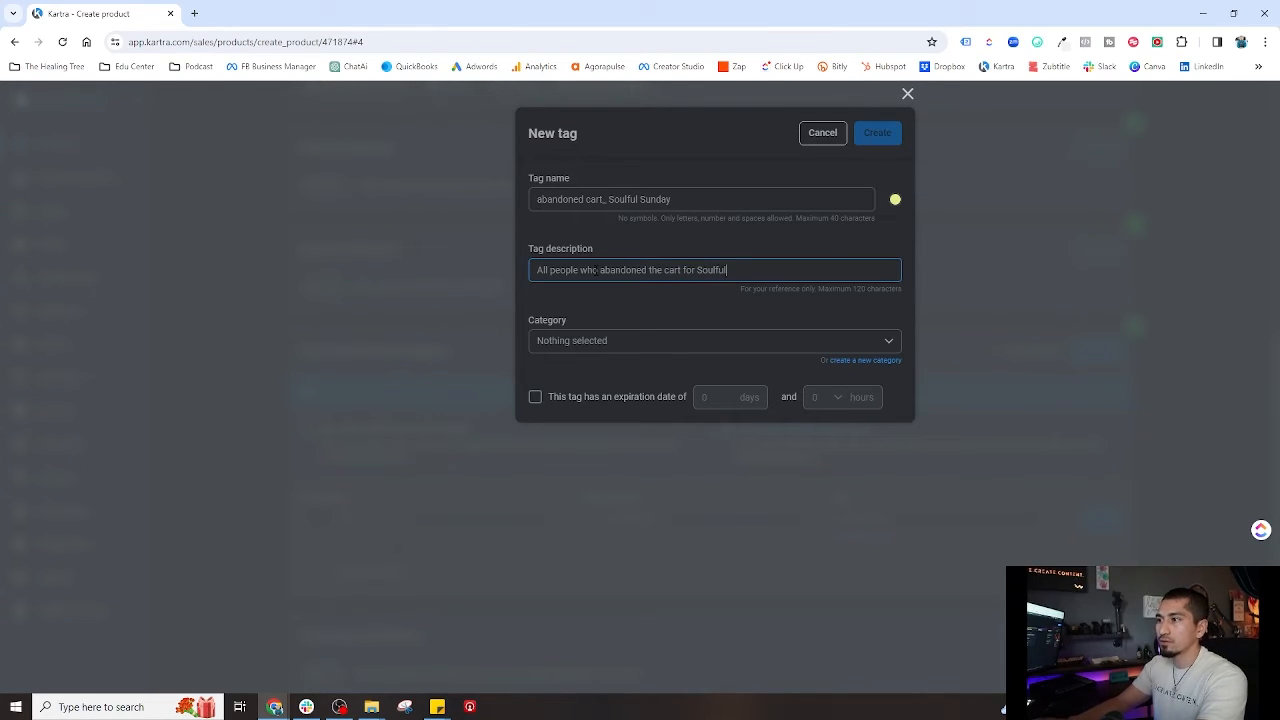
{"action": "type", "text": " Sunday"}
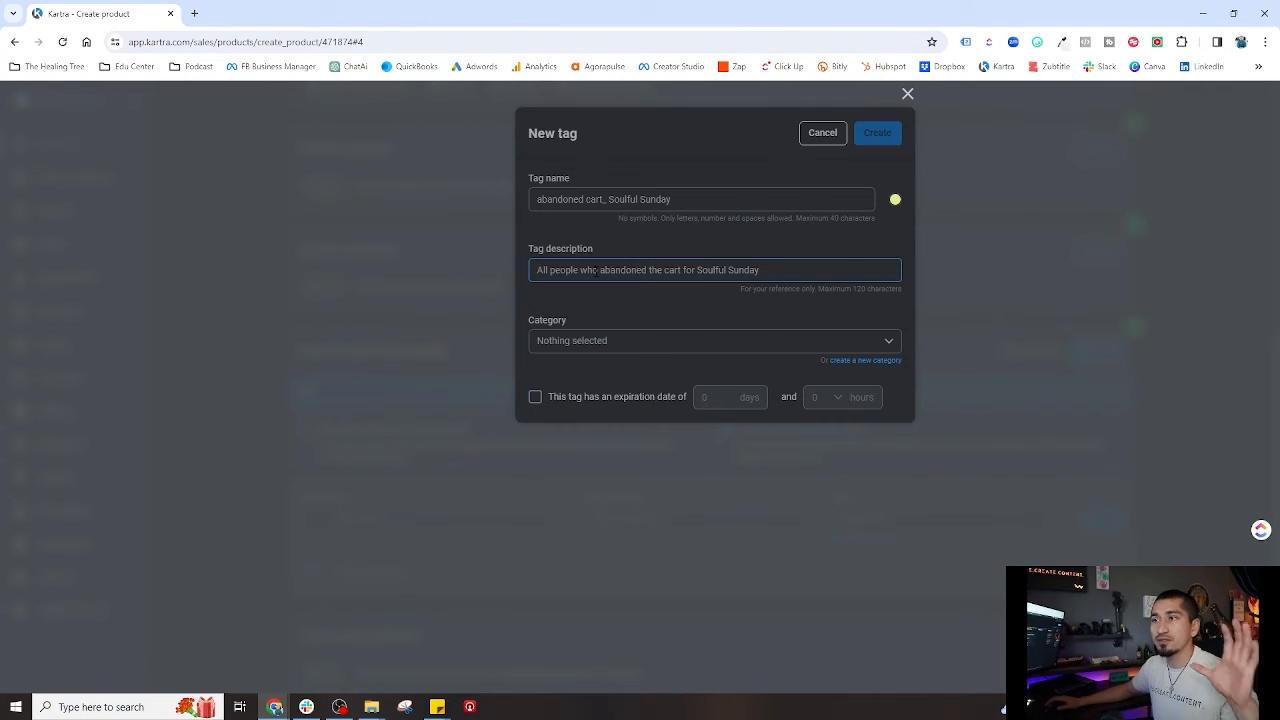
Assign the new tag to The Healing Tree category and create it.
{"action": "left_click", "coordinate": [612, 340]}
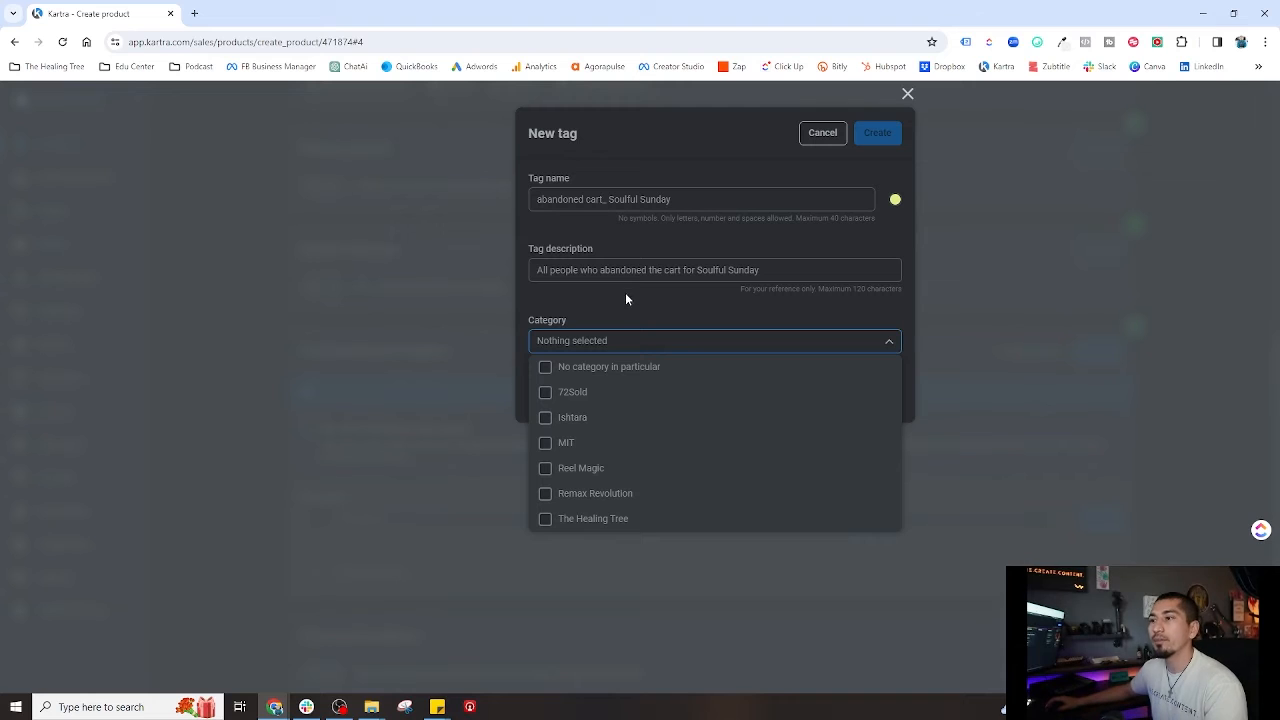
{"action": "left_click", "coordinate": [565, 519]}
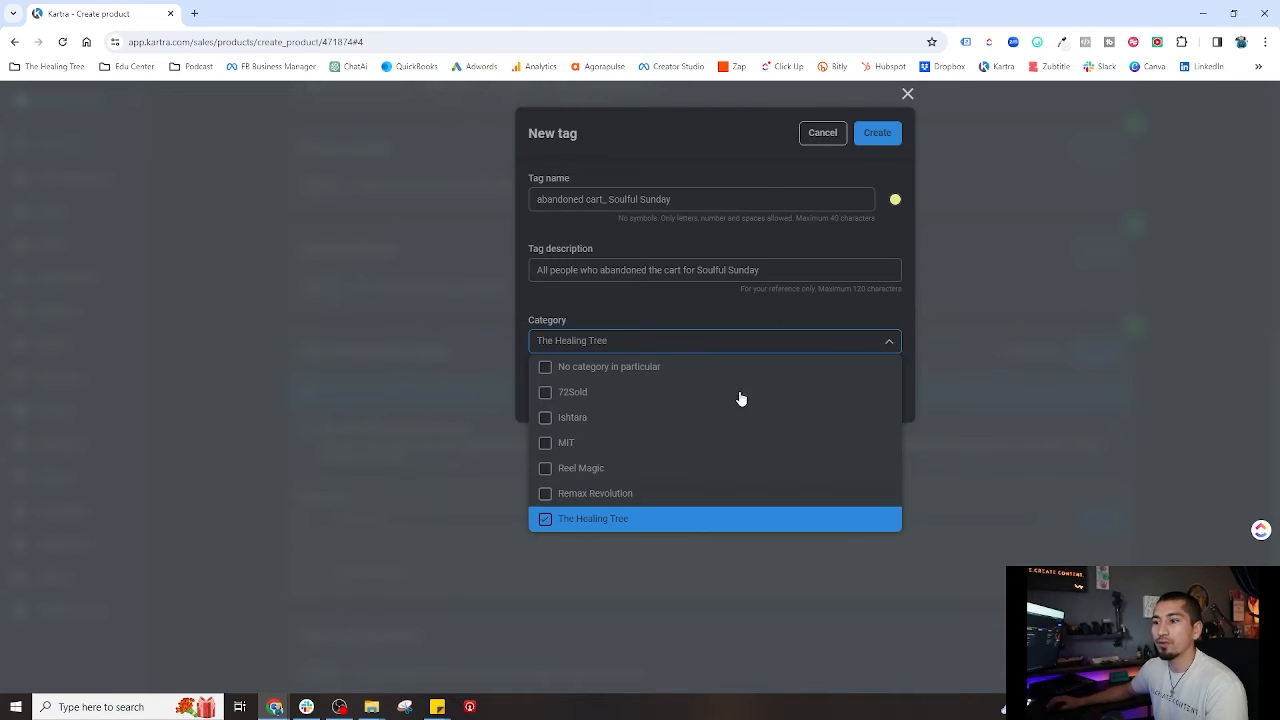
{"action": "left_click", "coordinate": [704, 308]}
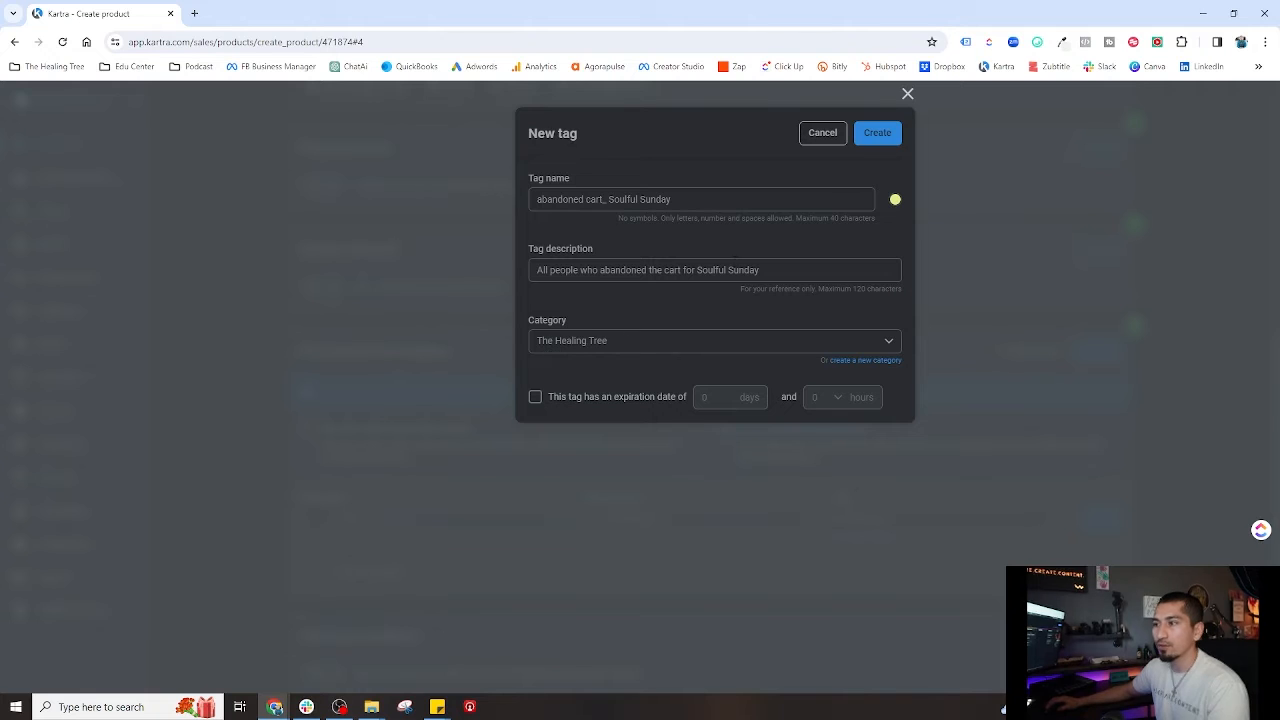
{"action": "left_click", "coordinate": [880, 138]}
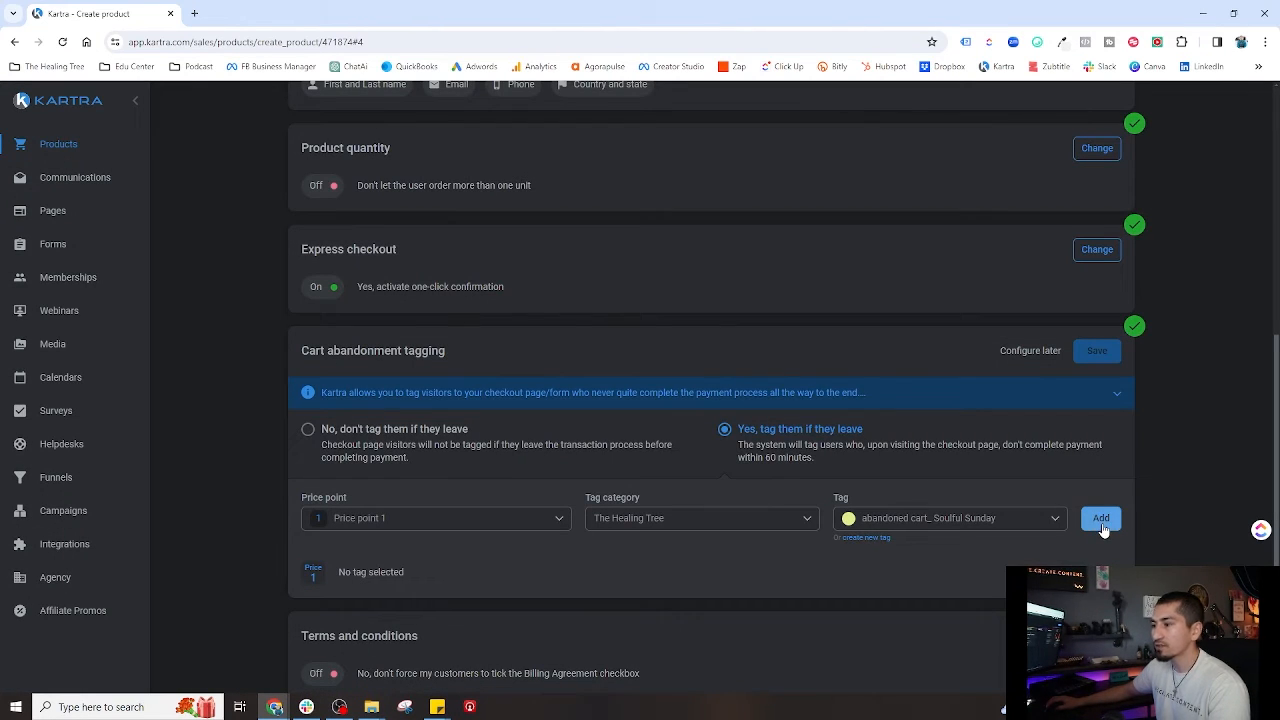
Add the "abandoned cart_ Soulful Sunday" tag to Price point 1 and save the cart abandonment tagging settings.
{"action": "left_click", "coordinate": [1101, 520]}
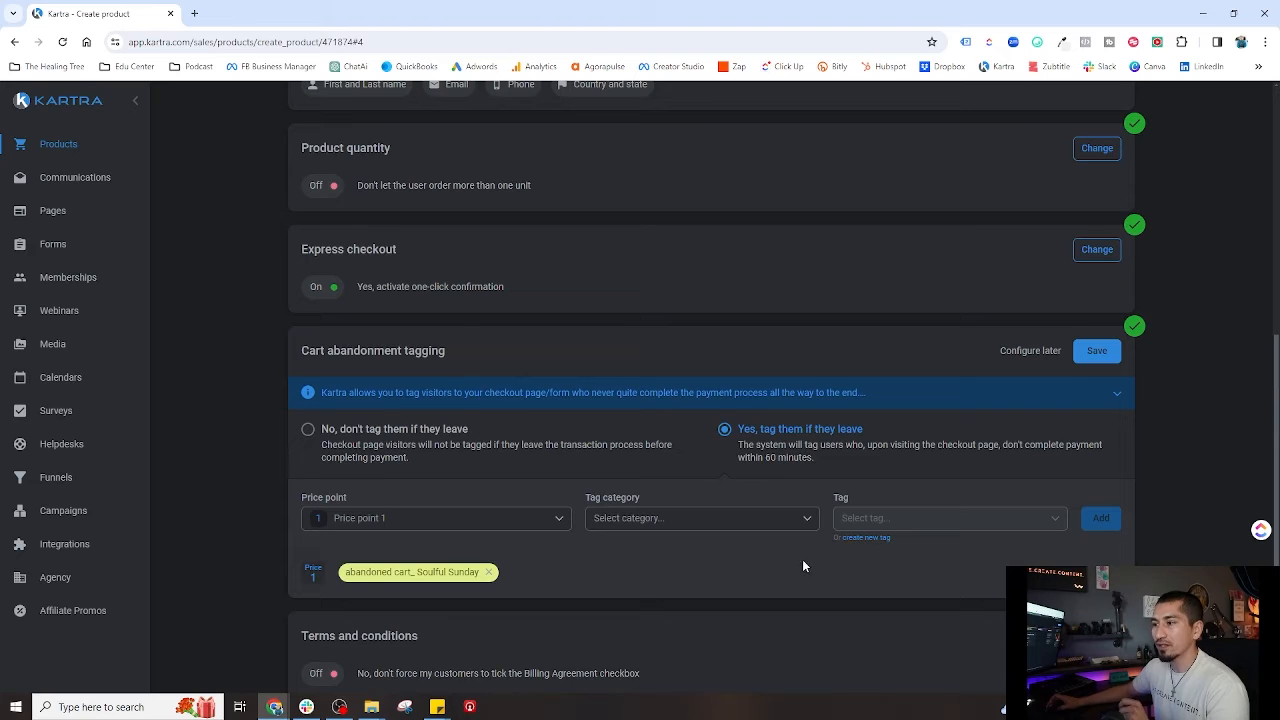
{"action": "left_click", "coordinate": [1105, 352]}
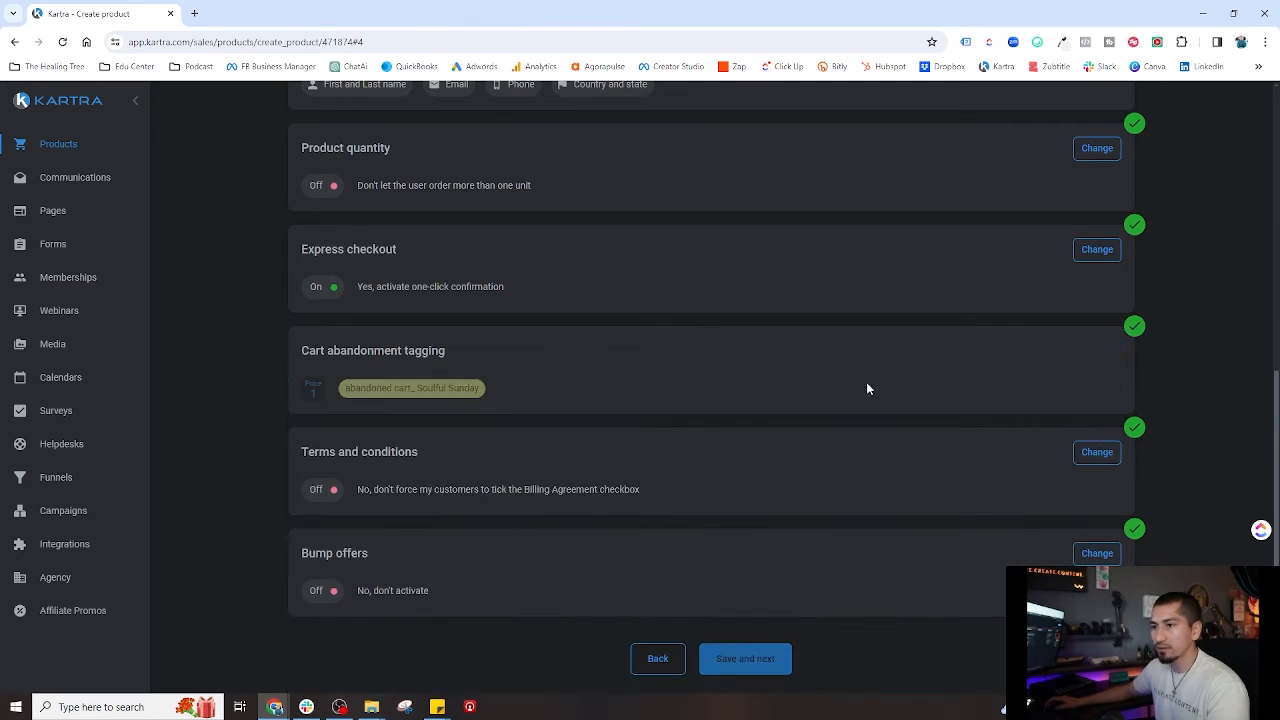
Check the option requiring agreement to the terms and conditions, but save the section with "No, don't activate".
{"action": "scroll", "coordinate": [460, 435], "scroll_direction": "down", "scroll_amount": 1}
{"action": "left_click", "coordinate": [1099, 399]}
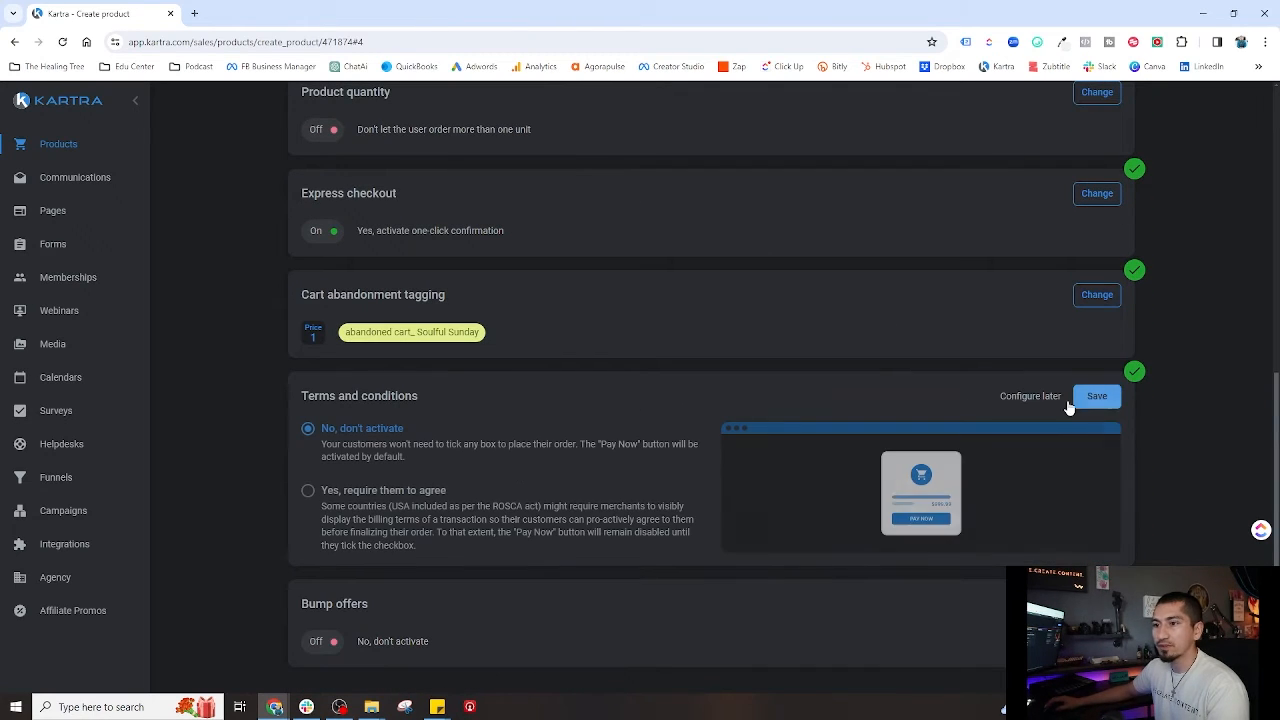
{"action": "left_click", "coordinate": [309, 492]}
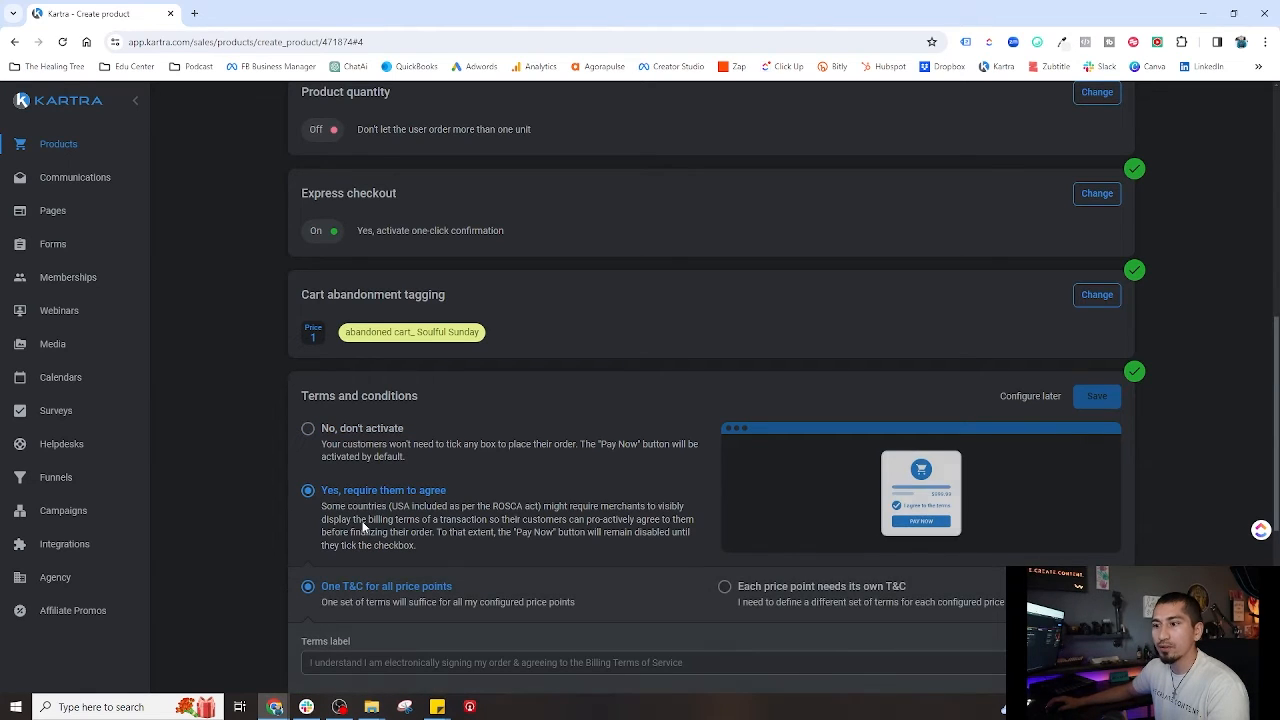
{"action": "scroll", "coordinate": [564, 553], "scroll_direction": "down", "scroll_amount": 2}
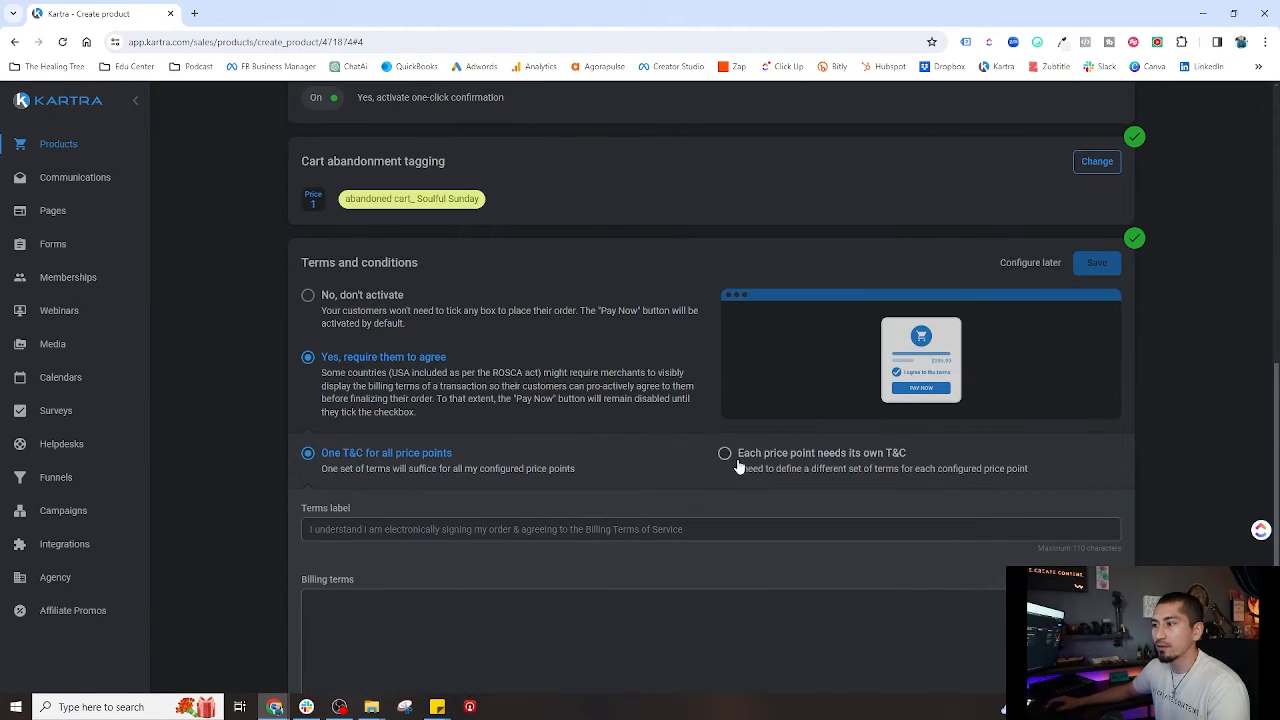
{"action": "left_click", "coordinate": [390, 296]}
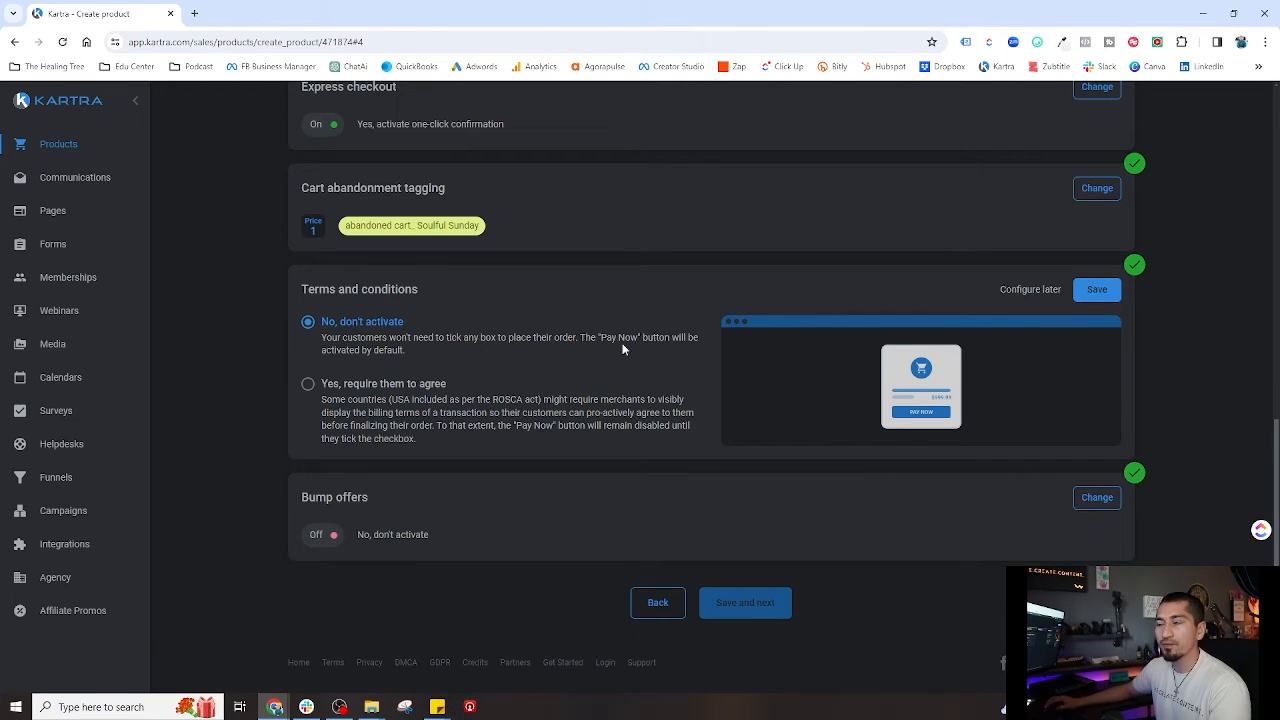
{"action": "left_click", "coordinate": [1097, 290]}
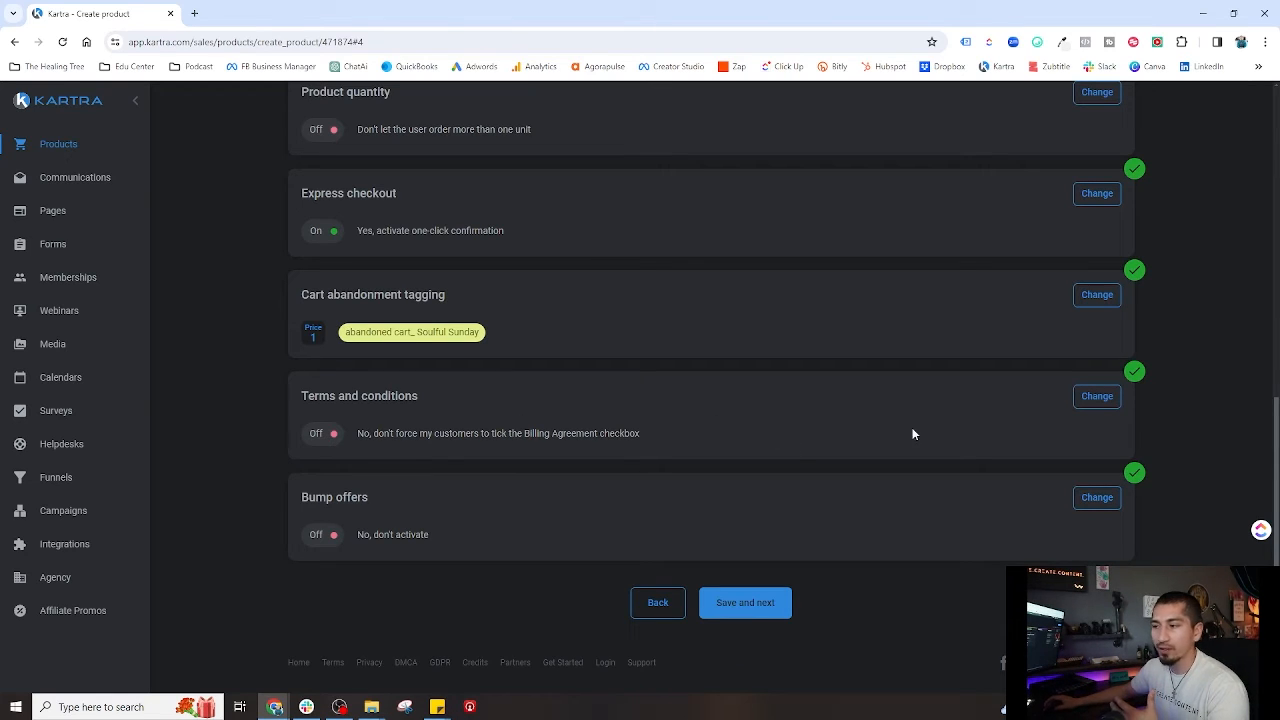
Check the option to activate the offer bump, but save Bump offers with "No, don't activate".
{"action": "left_click_drag", "start_coordinate": [304, 497], "coordinate": [438, 508]}
{"action": "left_click", "coordinate": [518, 517]}
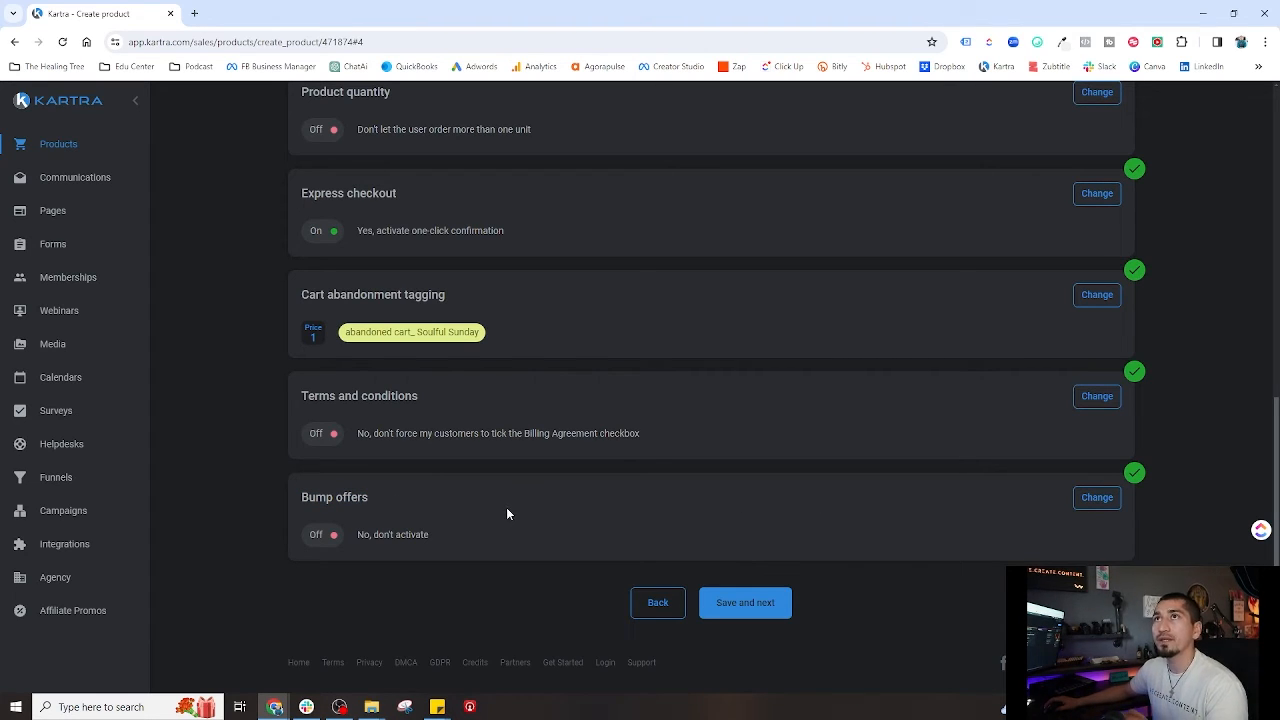
{"action": "left_click", "coordinate": [1096, 498]}
{"action": "scroll", "coordinate": [616, 508], "scroll_direction": "down", "scroll_amount": 1}
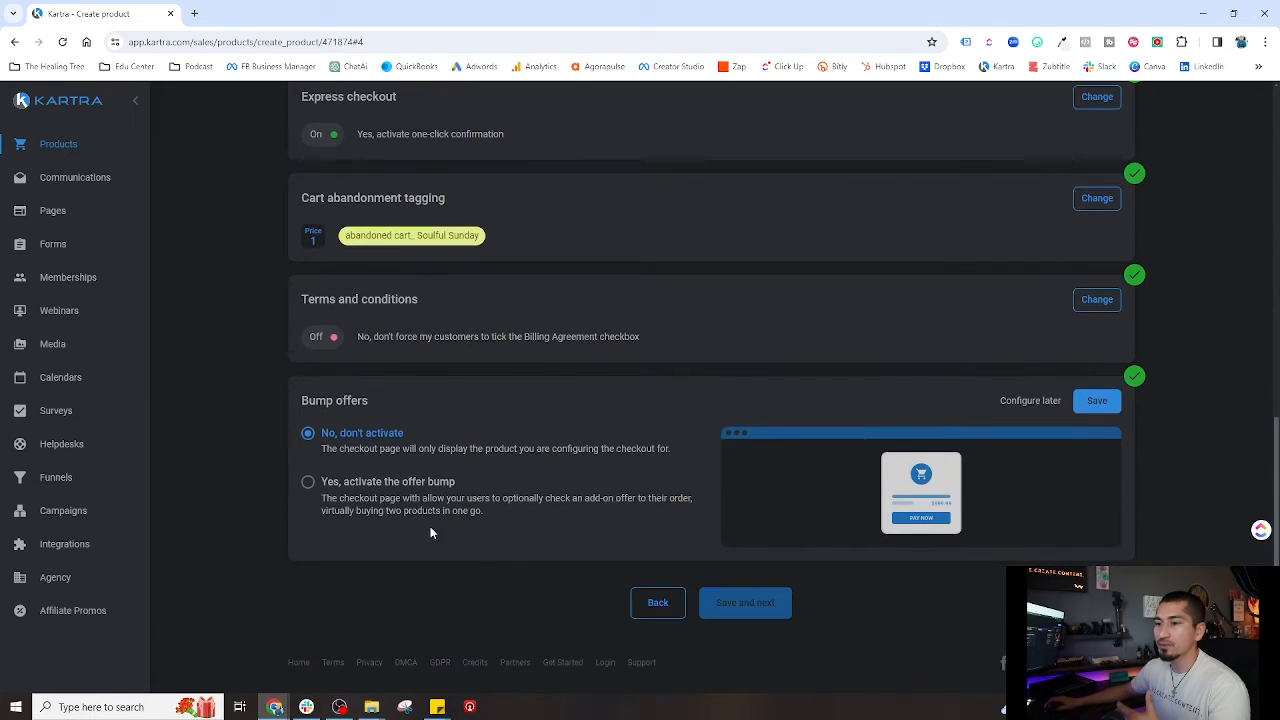
{"action": "left_click", "coordinate": [308, 482]}
{"action": "scroll", "coordinate": [647, 527], "scroll_direction": "down", "scroll_amount": 1}
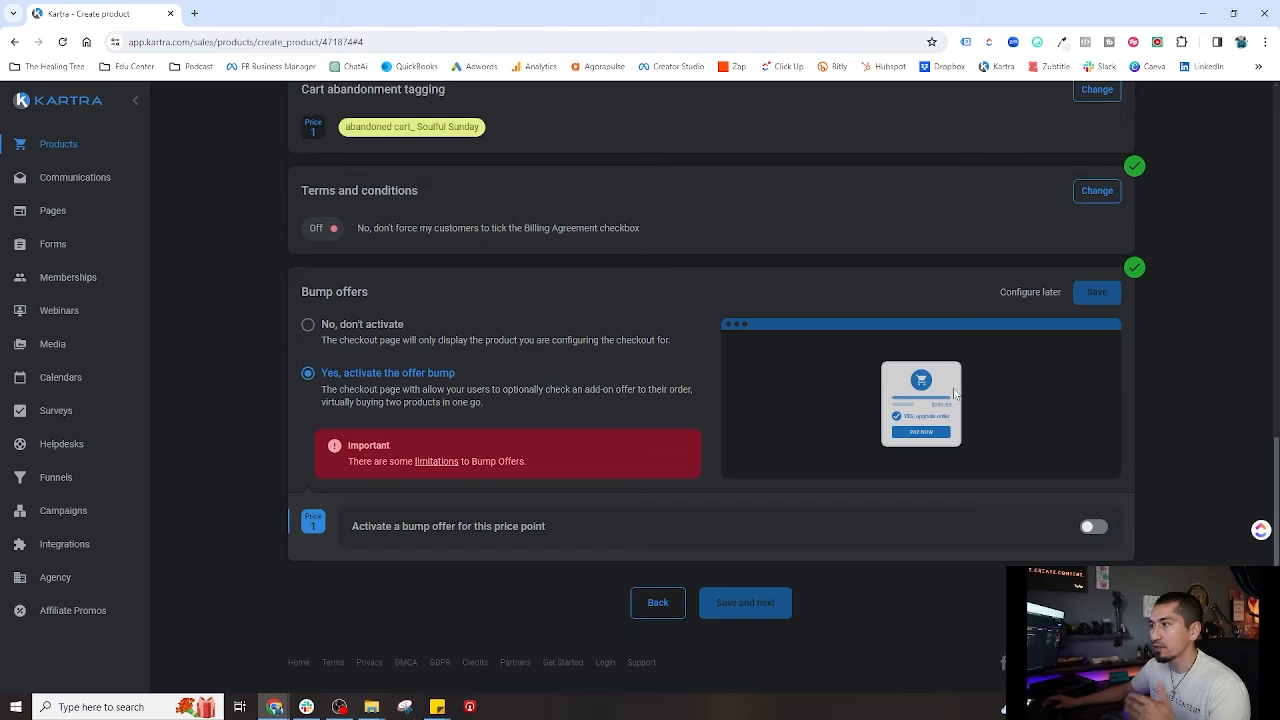
{"action": "left_click", "coordinate": [307, 324]}
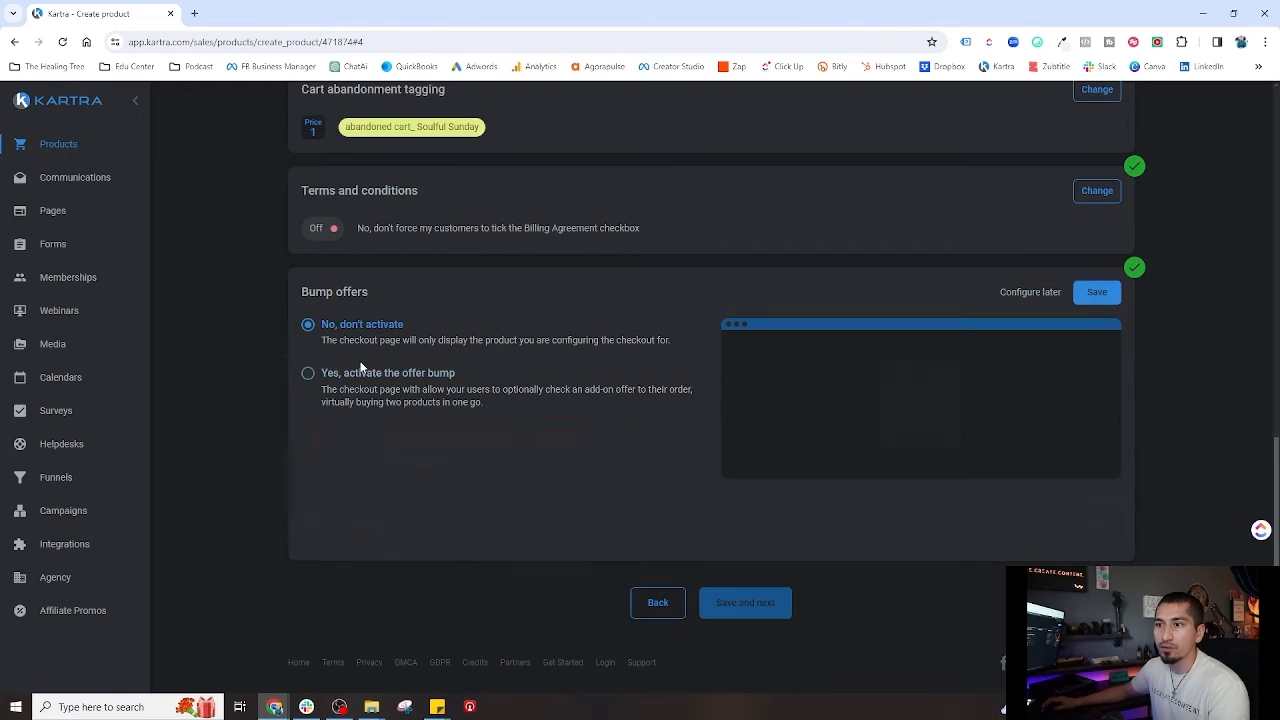
{"action": "left_click", "coordinate": [1095, 403]}
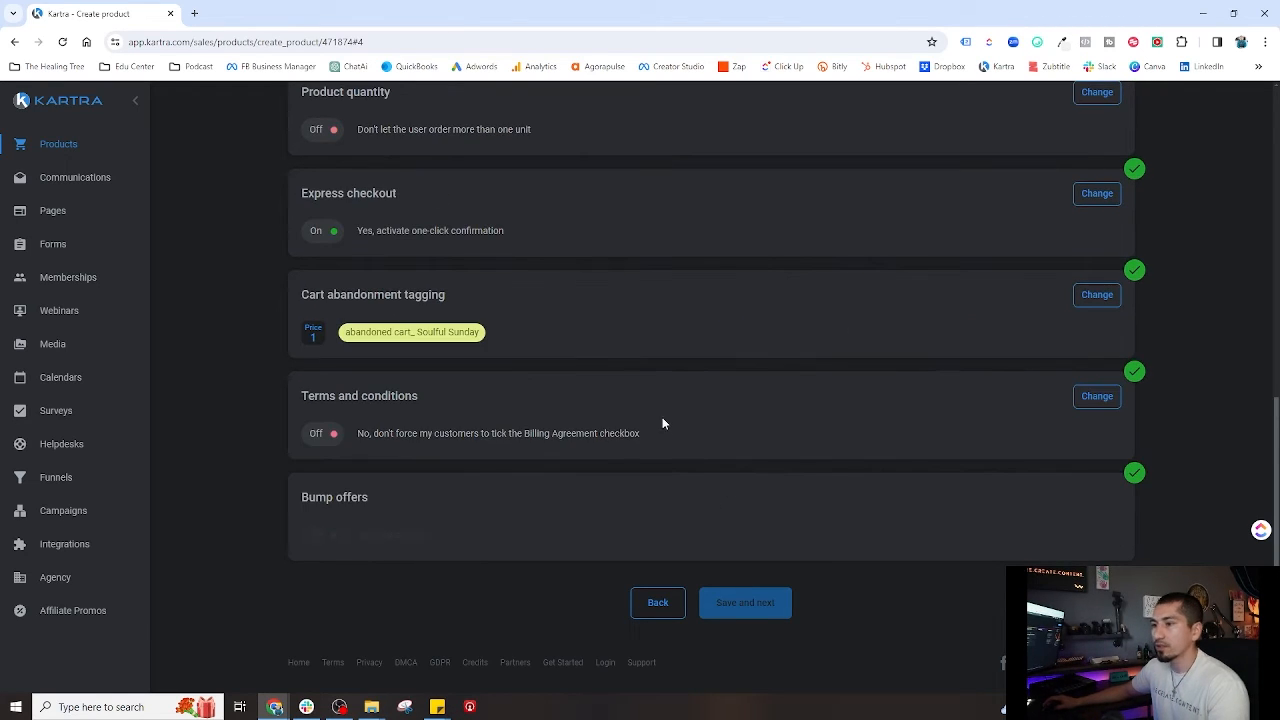
Save the completed checkout settings and proceed to the Post Sale stage of the product.
{"action": "left_click", "coordinate": [754, 610]}
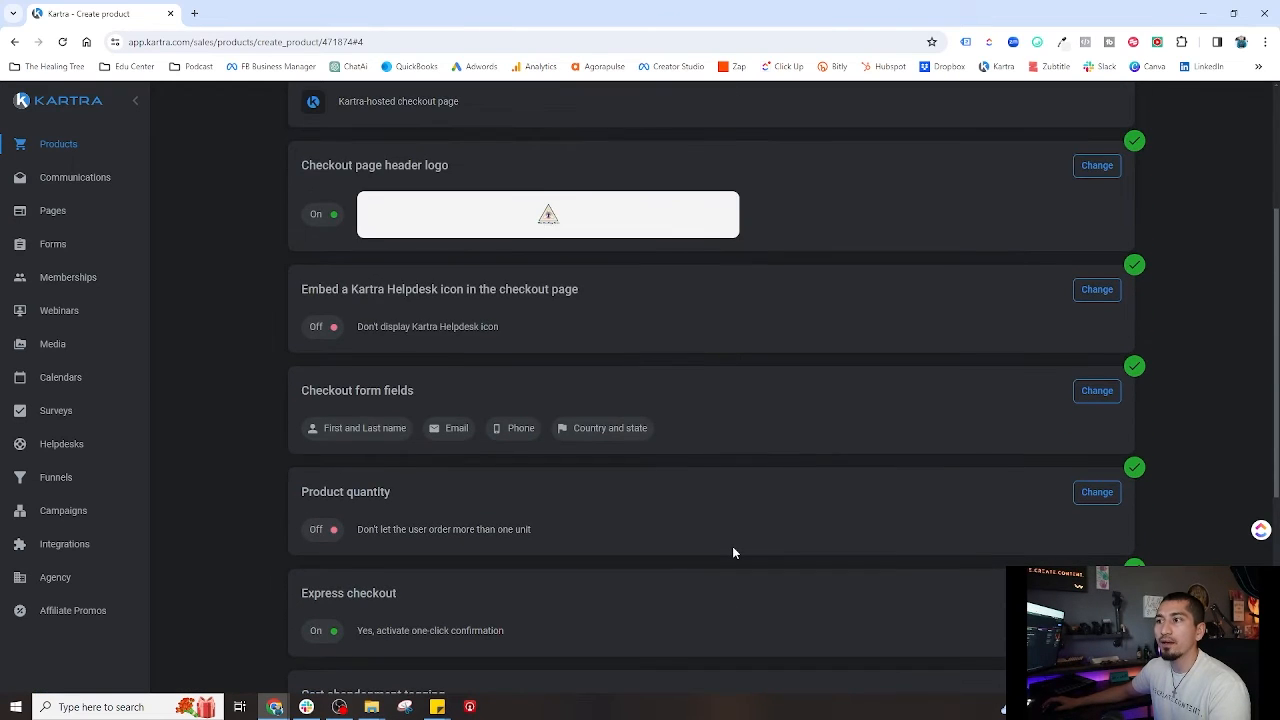
{"action": "scroll", "coordinate": [732, 553], "scroll_direction": "down", "scroll_amount": 5}
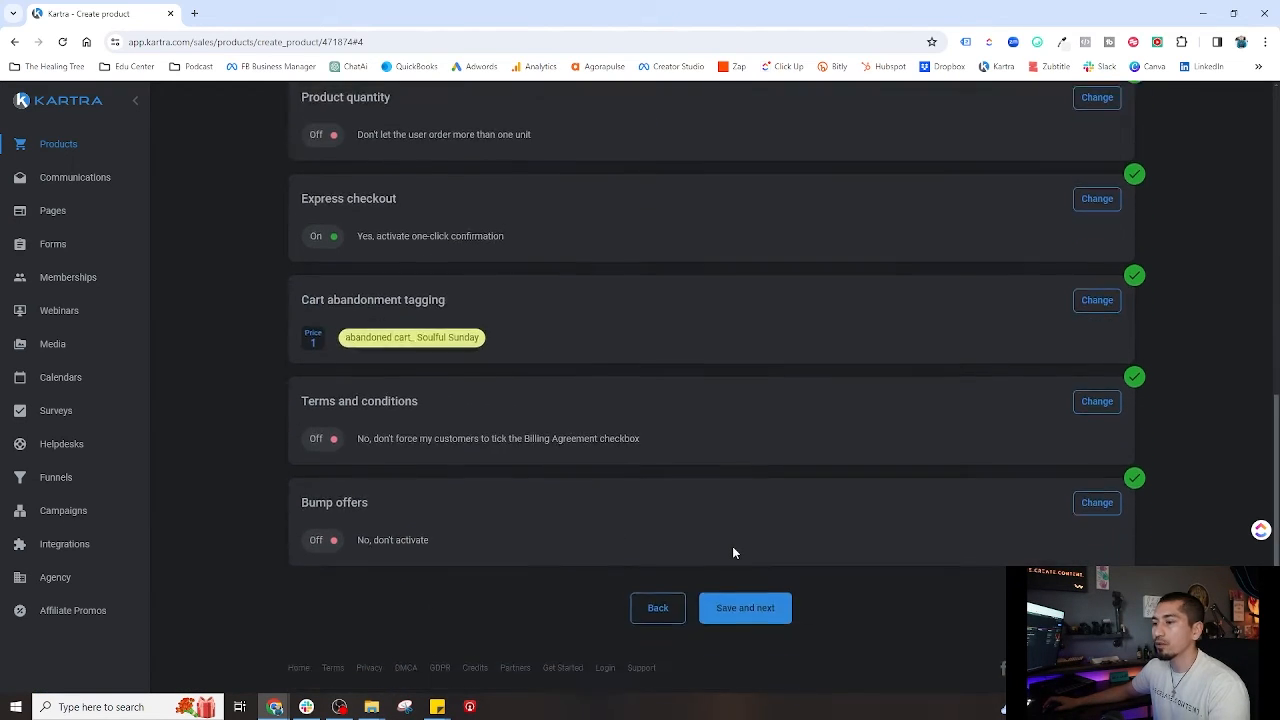
{"action": "left_click", "coordinate": [754, 603]}
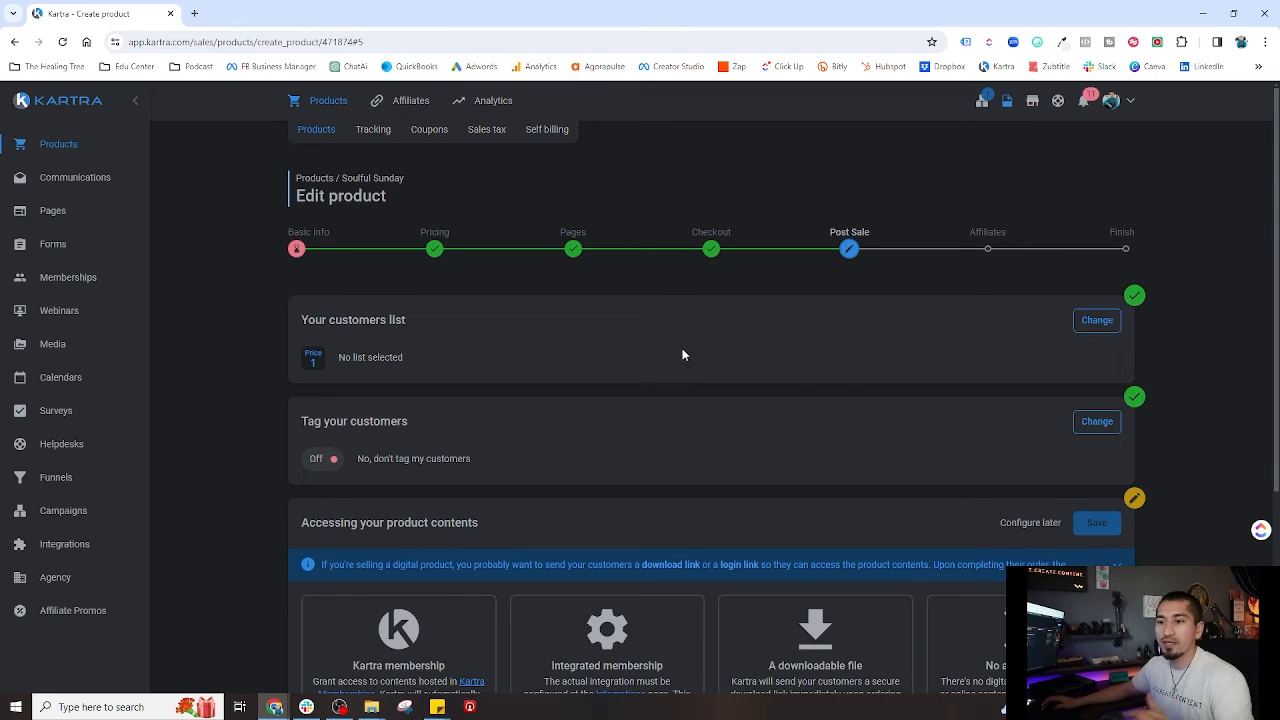
Subscribe Price point 1 customers to The Healing Tree list and save the customers list setting.
{"action": "left_click", "coordinate": [1097, 320]}
{"action": "left_click", "coordinate": [469, 405]}
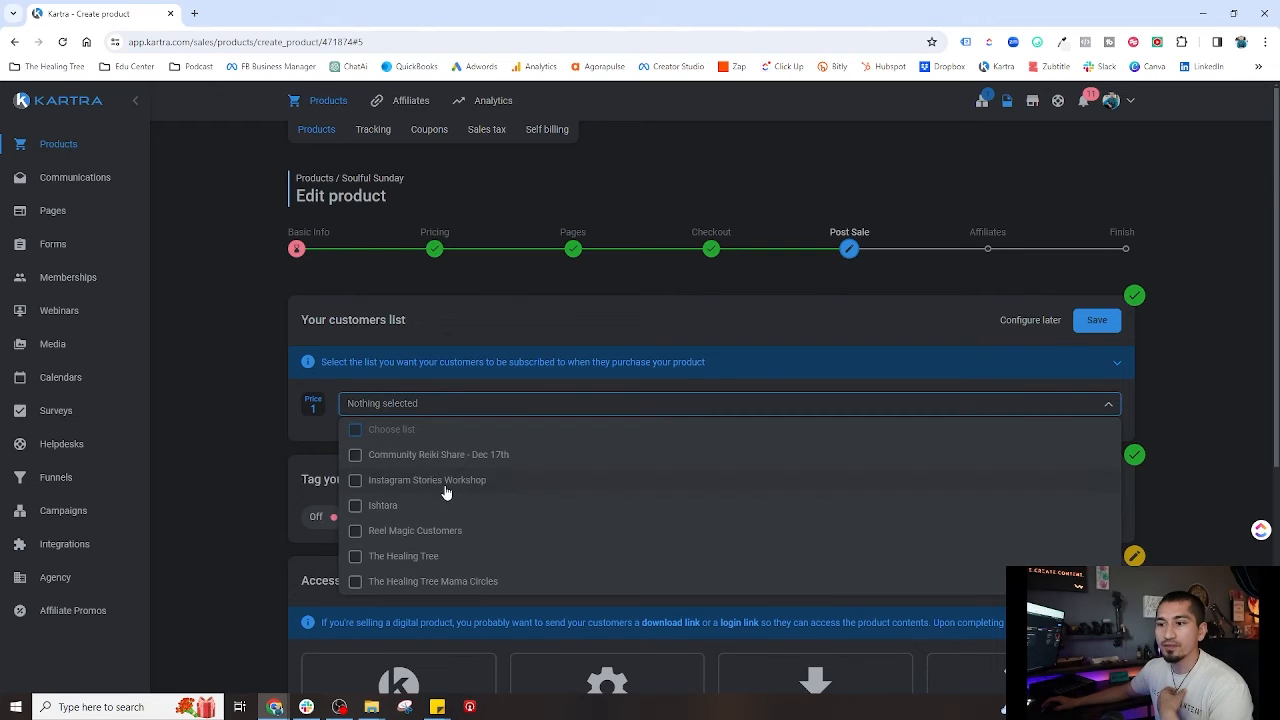
{"action": "scroll", "coordinate": [446, 492], "scroll_direction": "down", "scroll_amount": 1}
{"action": "scroll", "coordinate": [434, 509], "scroll_direction": "up", "scroll_amount": 1}
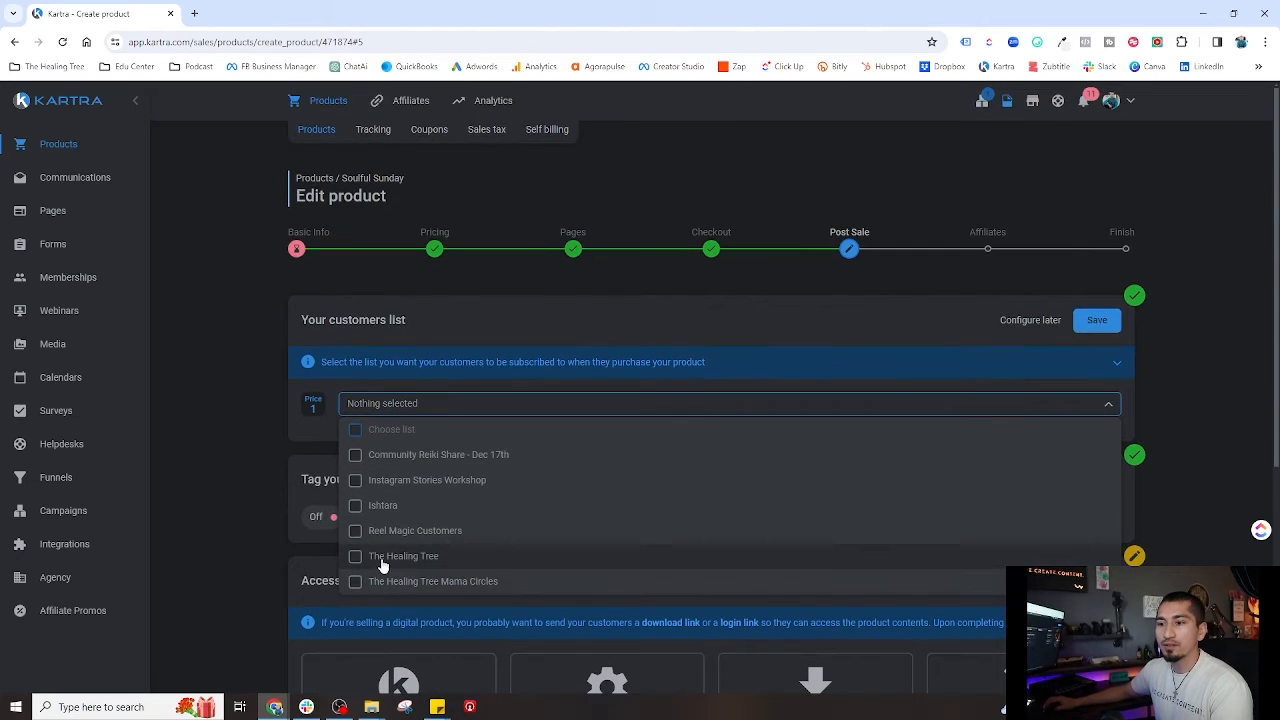
{"action": "left_click", "coordinate": [383, 558]}
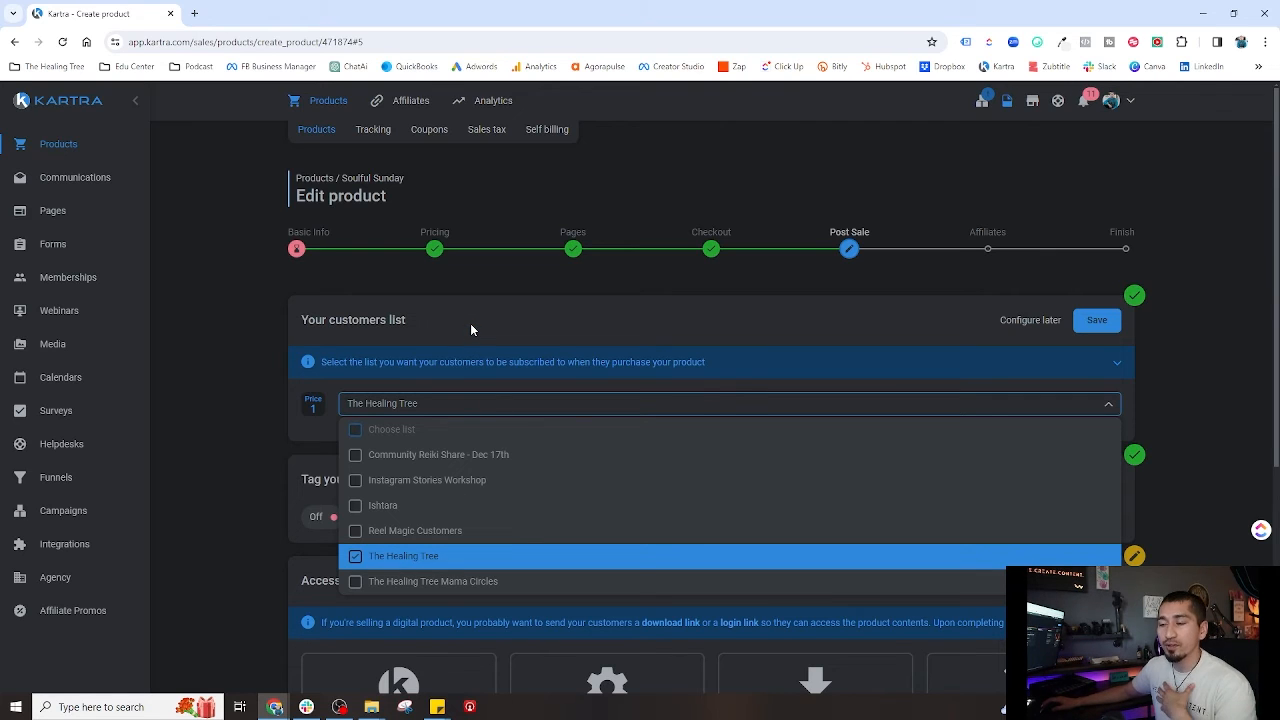
{"action": "left_click", "coordinate": [1097, 321]}
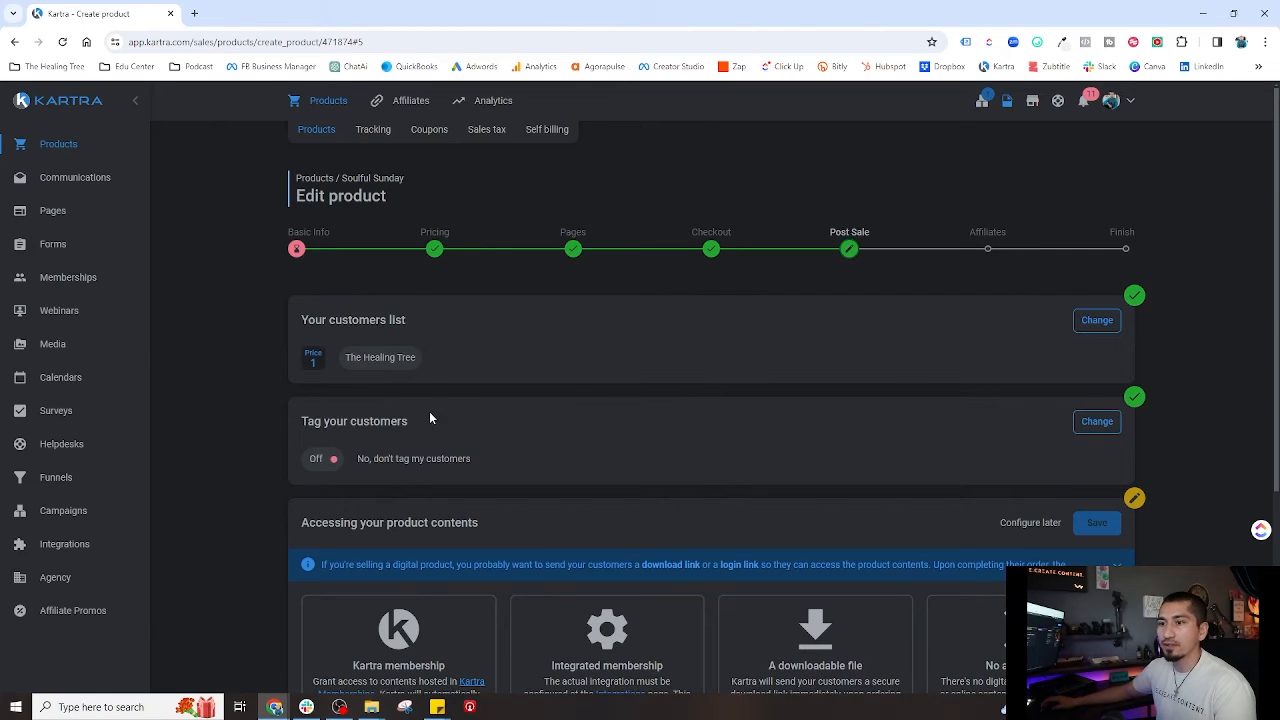
Reopen the customers list setting and start a new list named "Soulful Sunday".
{"action": "left_click", "coordinate": [1100, 321]}
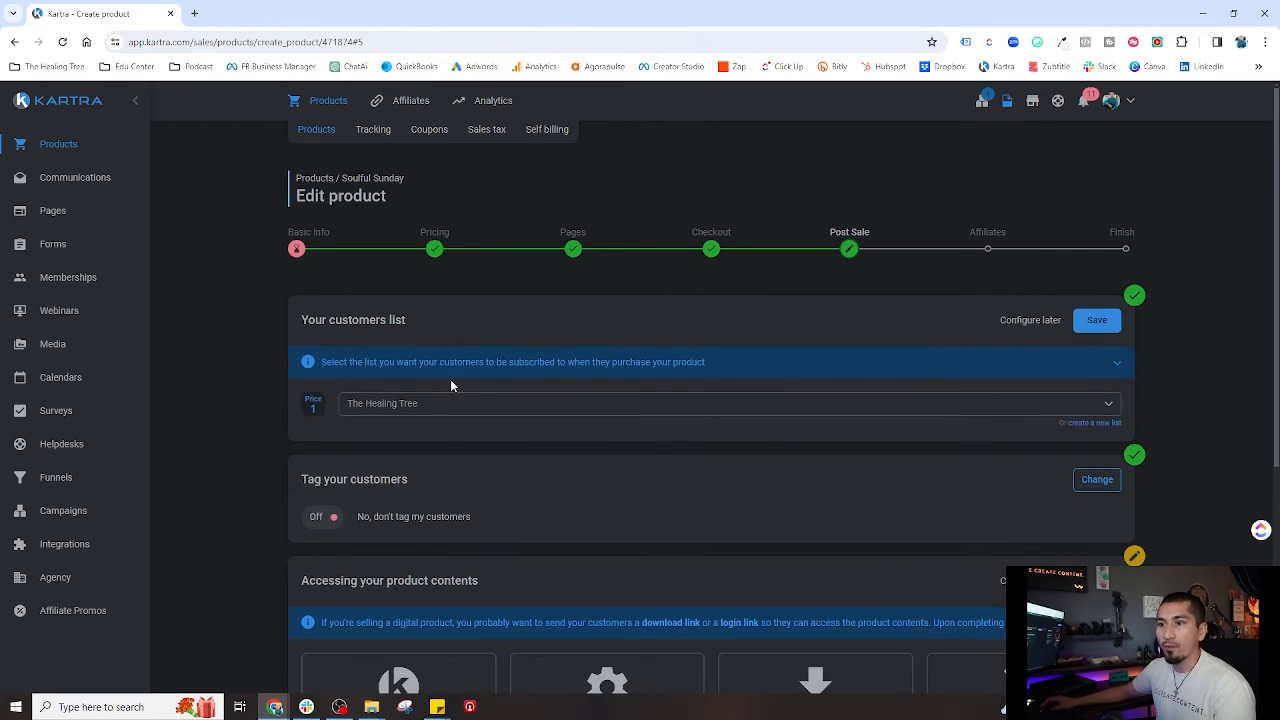
{"action": "left_click", "coordinate": [1094, 423]}
{"action": "left_click", "coordinate": [620, 199]}
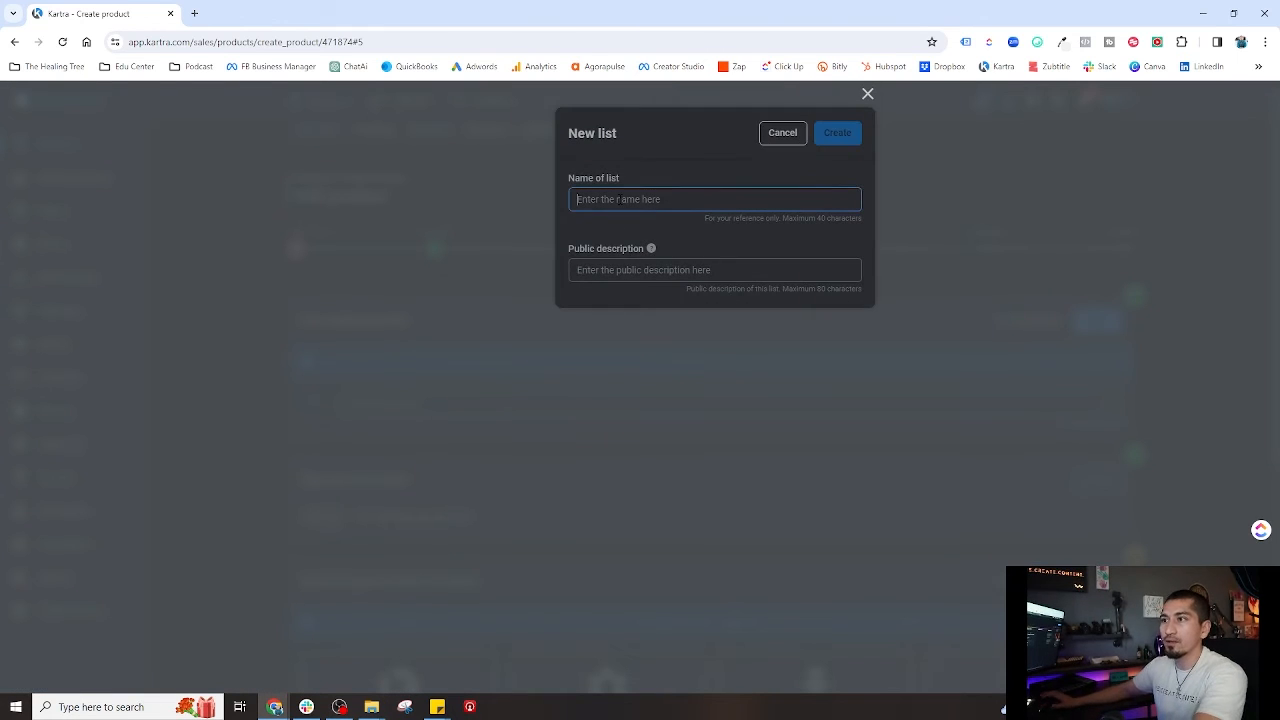
{"action": "type", "text": "Soulful Sunday"}
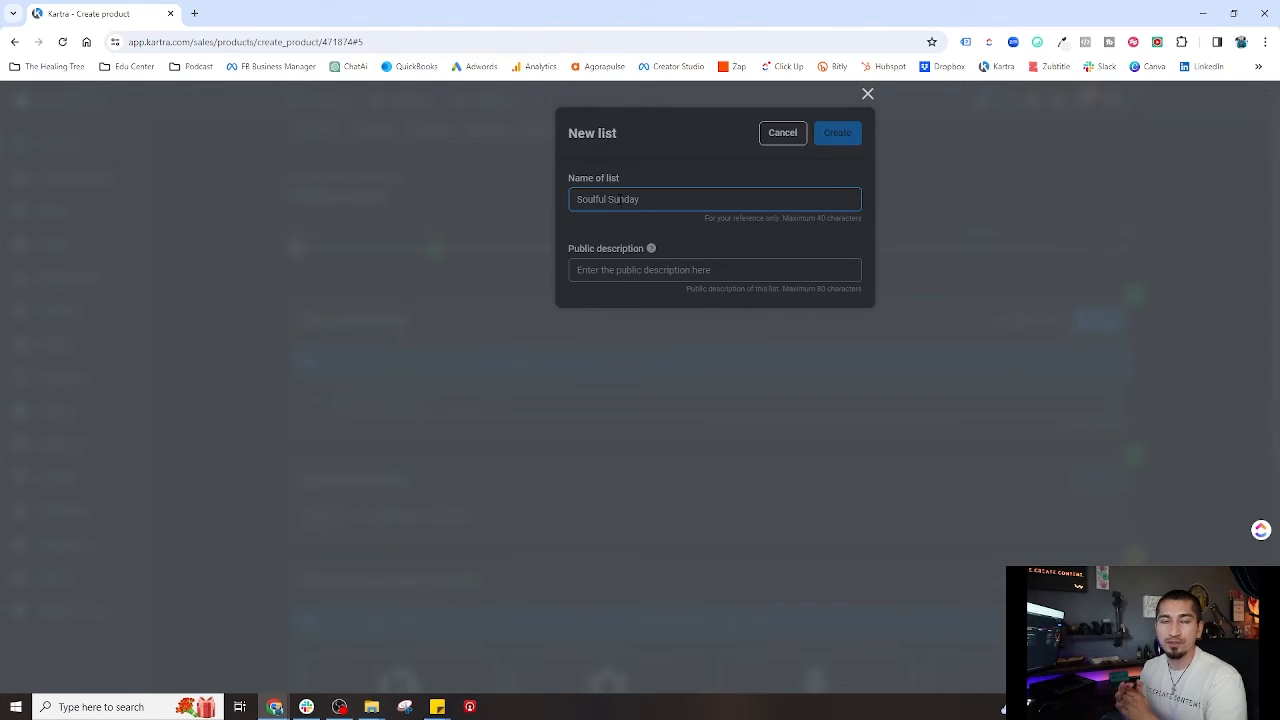
Give the new list the public description "All people who have purchased a ticket to Soulful Sunday" and create it.
{"action": "left_click", "coordinate": [616, 270]}
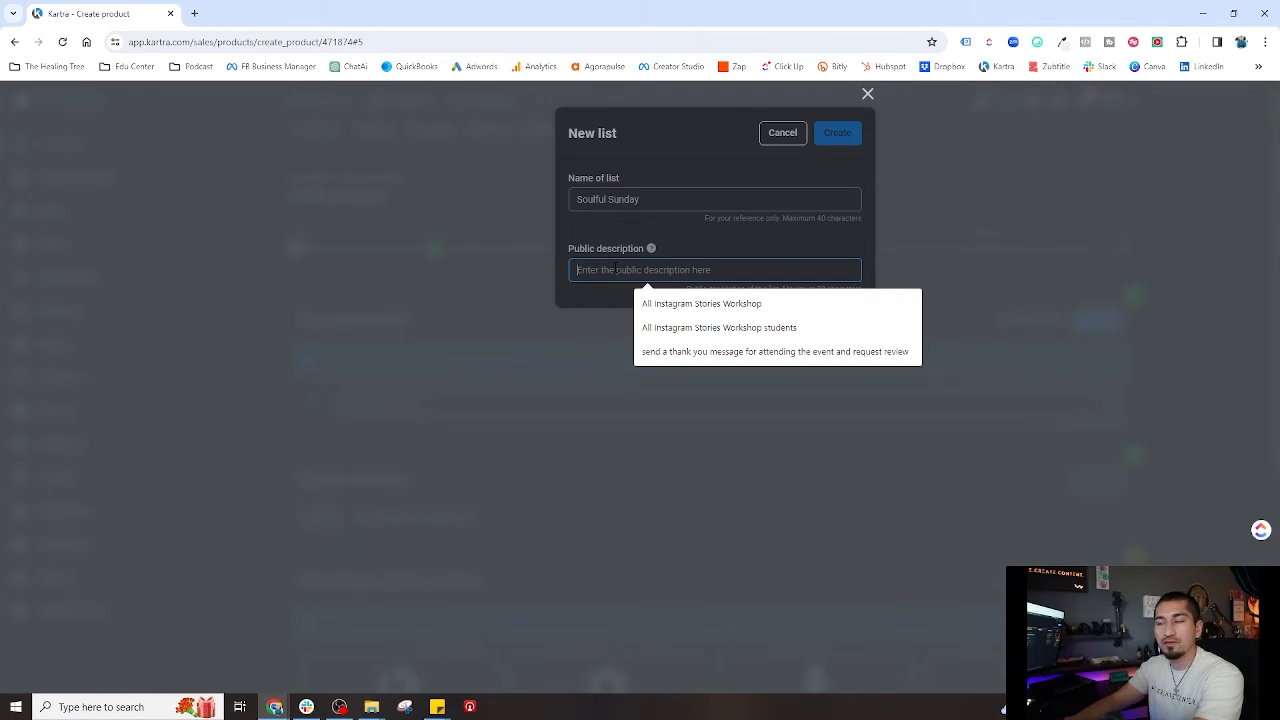
{"action": "type", "text": "All "}
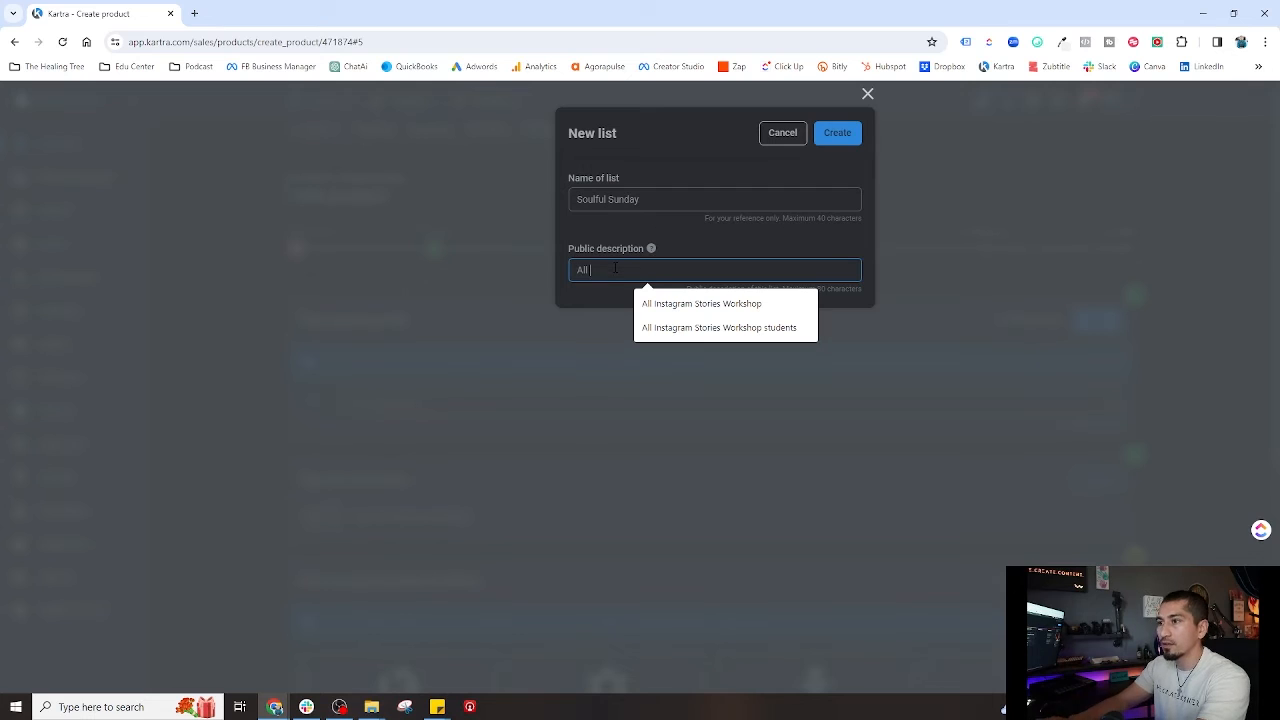
{"action": "type", "text": "people who"}
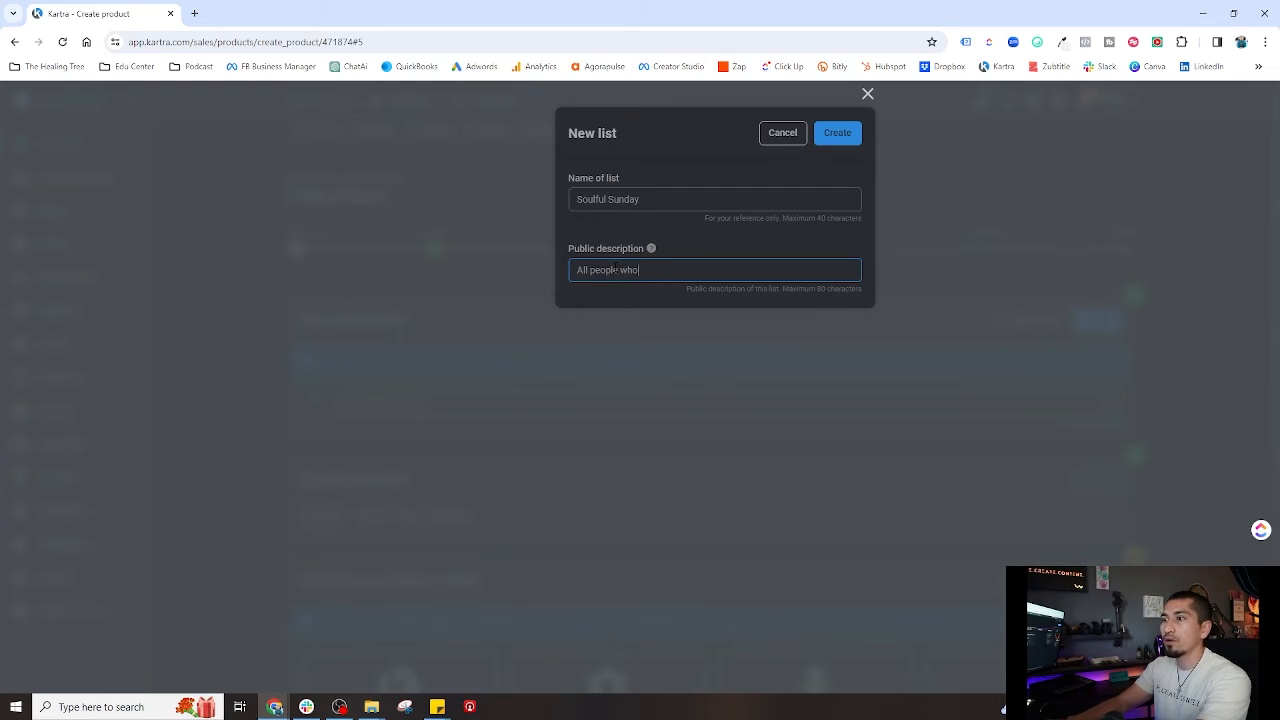
{"action": "type", "text": " have purchased a ticke"}
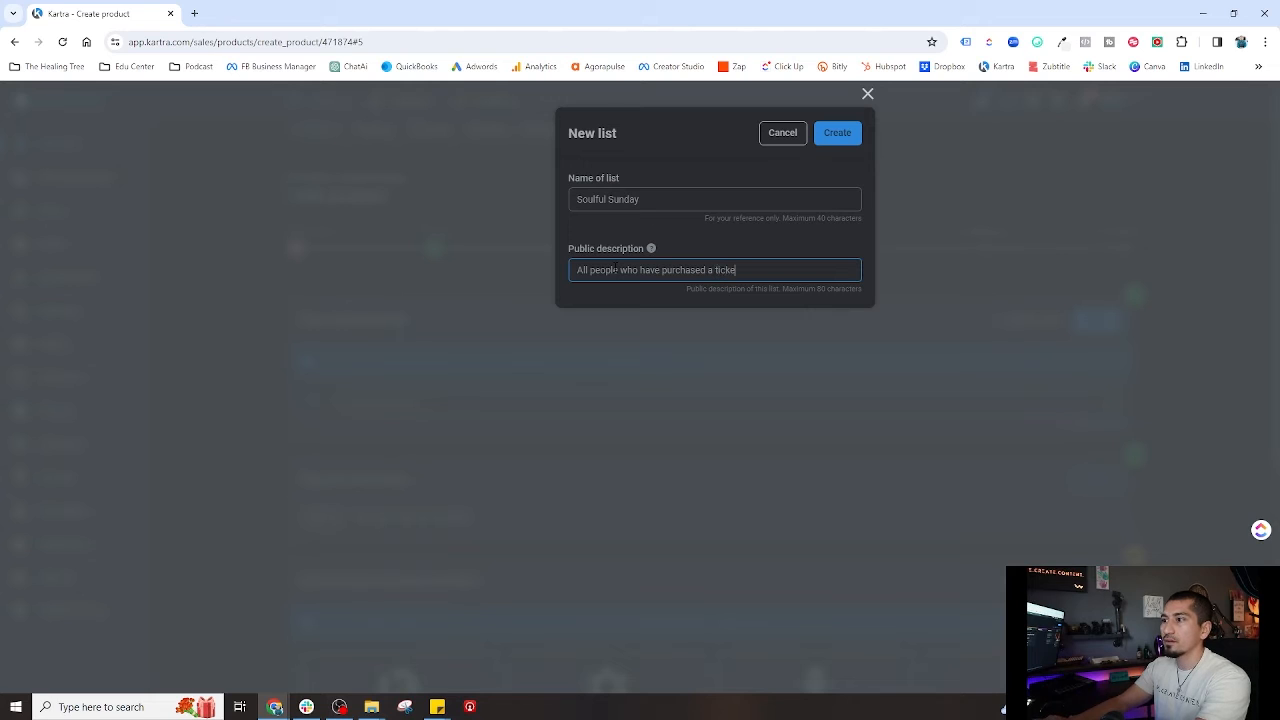
{"action": "type", "text": "t to Soulful Sunday"}
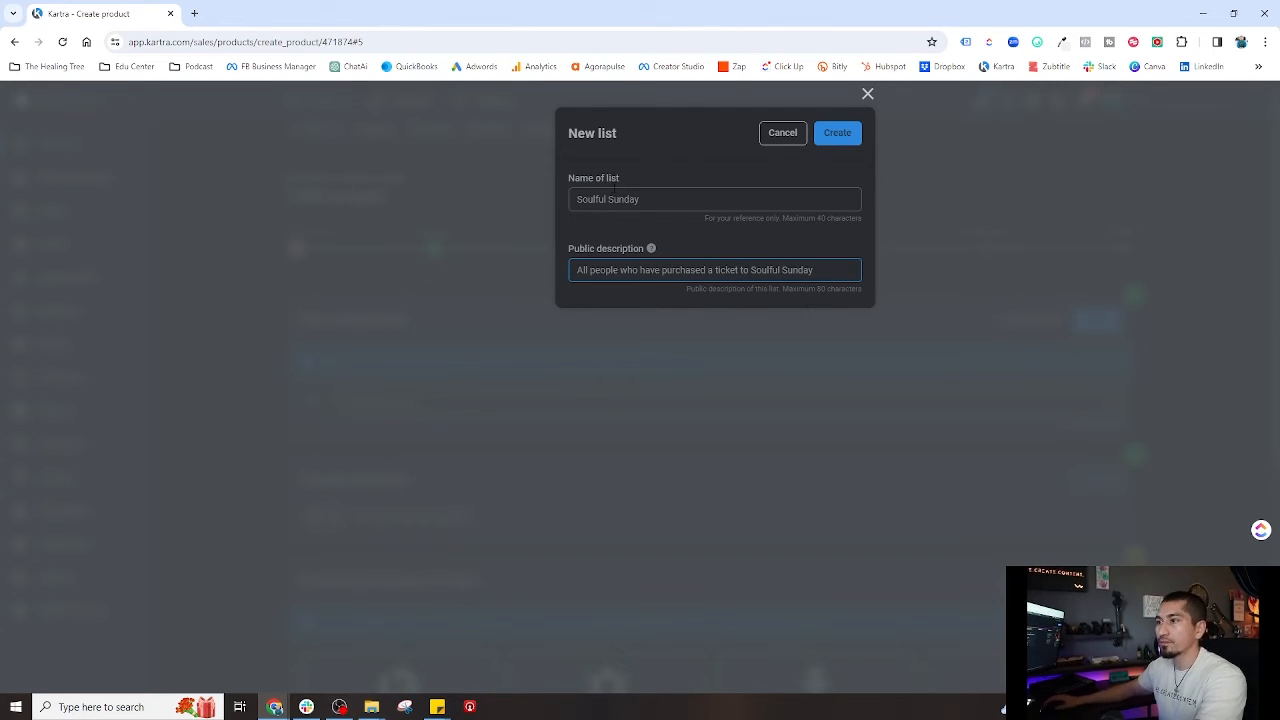
{"action": "left_click", "coordinate": [835, 138]}
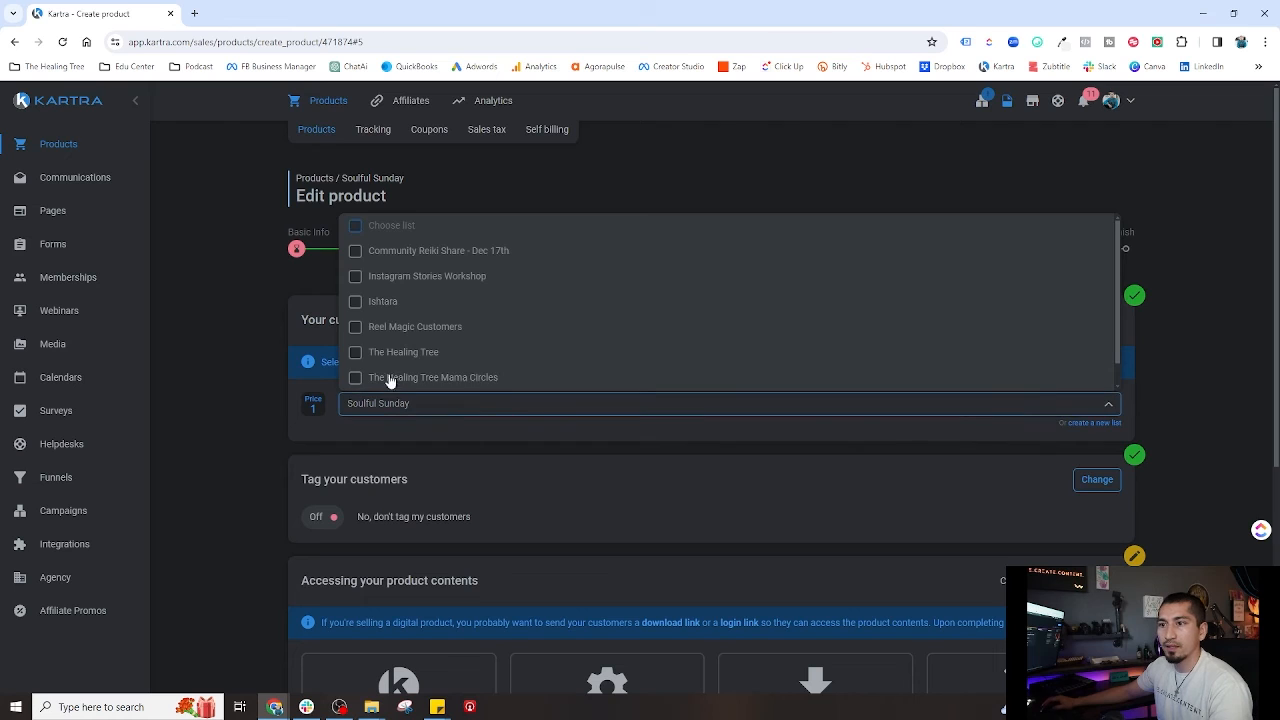
Select The Healing Tree list alongside Soulful Sunday for Price point 1 and save the customers list setting.
{"action": "left_click", "coordinate": [358, 358]}
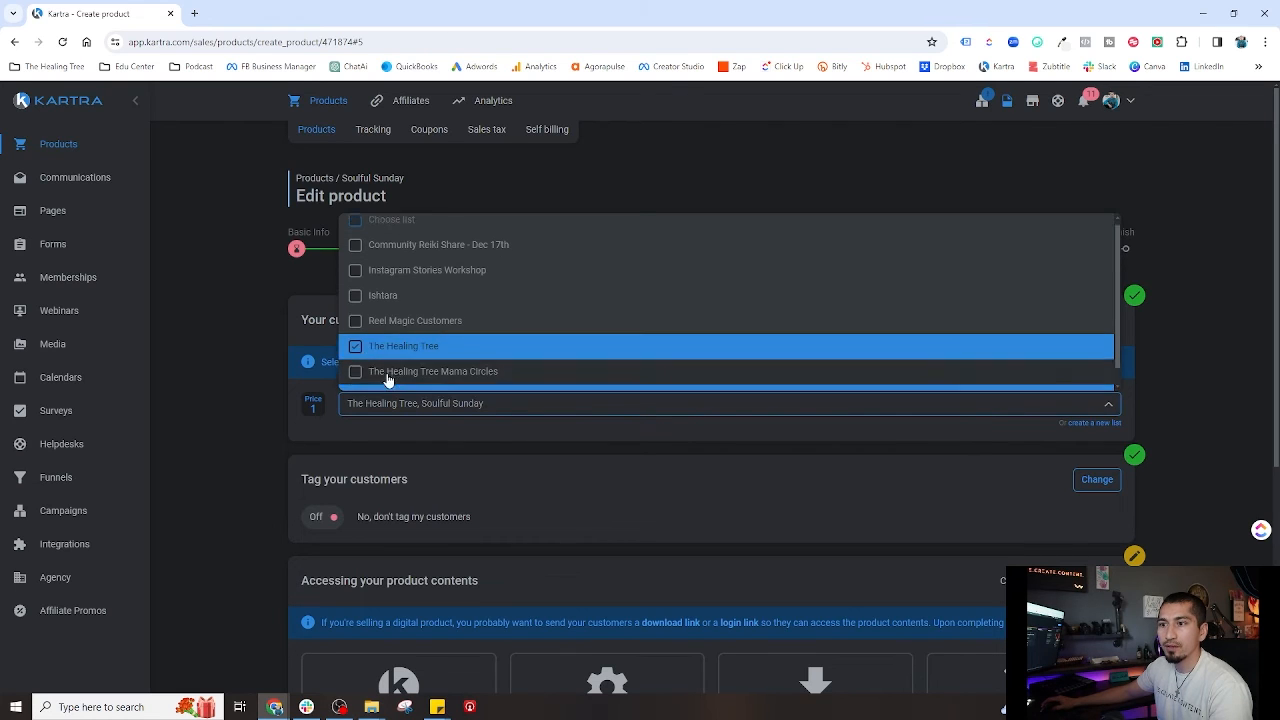
{"action": "scroll", "coordinate": [355, 372], "scroll_direction": "down", "scroll_amount": 1}
{"action": "left_click", "coordinate": [651, 436]}
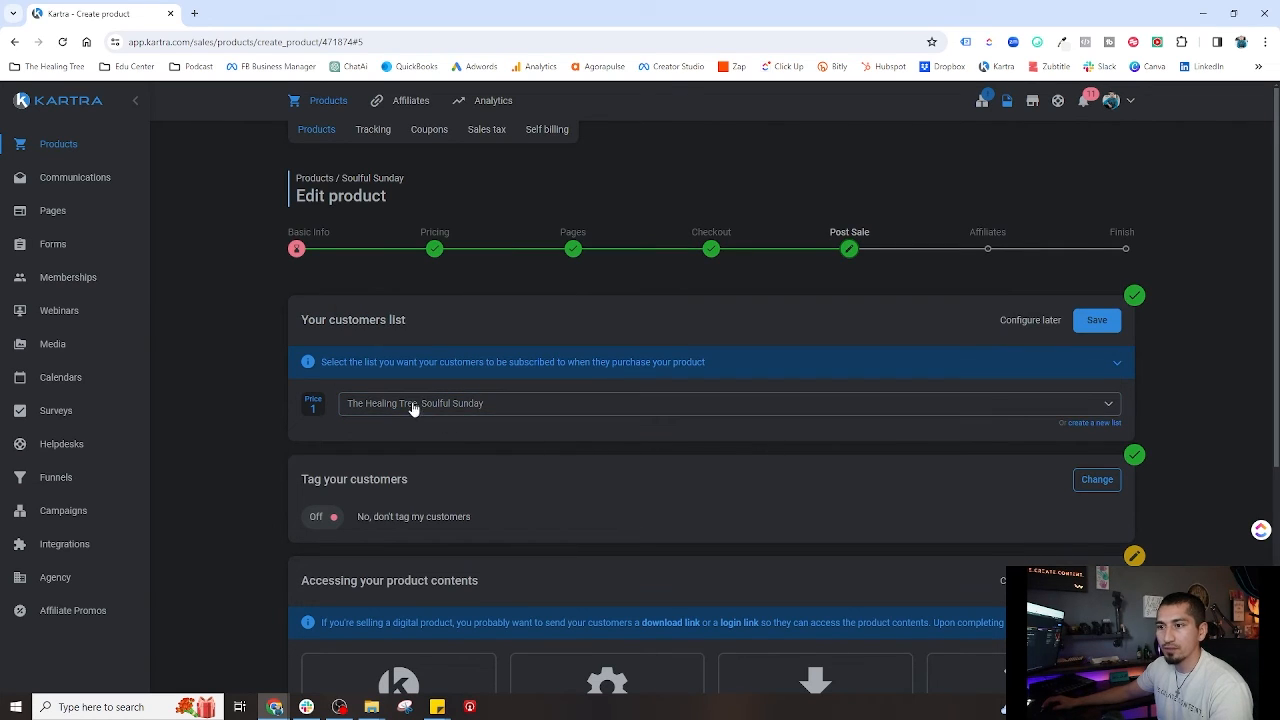
{"action": "left_click", "coordinate": [1097, 320]}
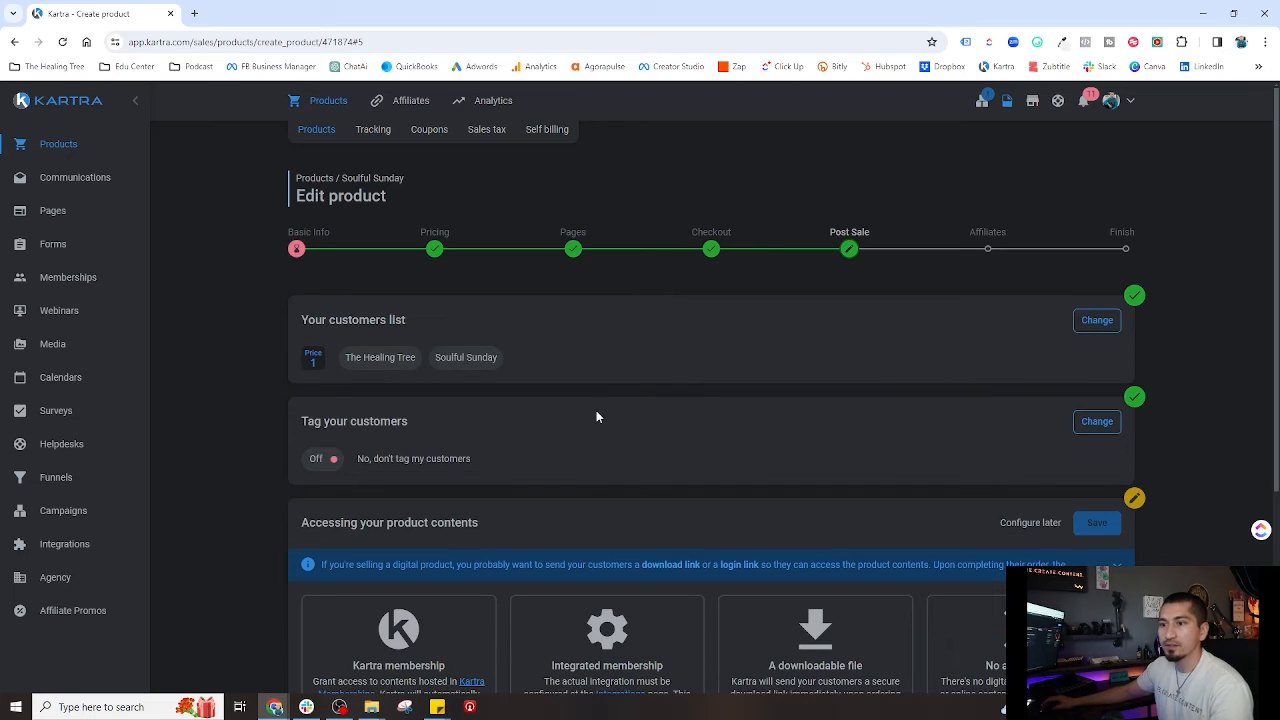
Turn on tagging for customers who buy the product, choosing Price point 1 and the tag category The Healing Tree.
{"action": "scroll", "coordinate": [386, 451], "scroll_direction": "down", "scroll_amount": 1}
{"action": "left_click", "coordinate": [1087, 293]}
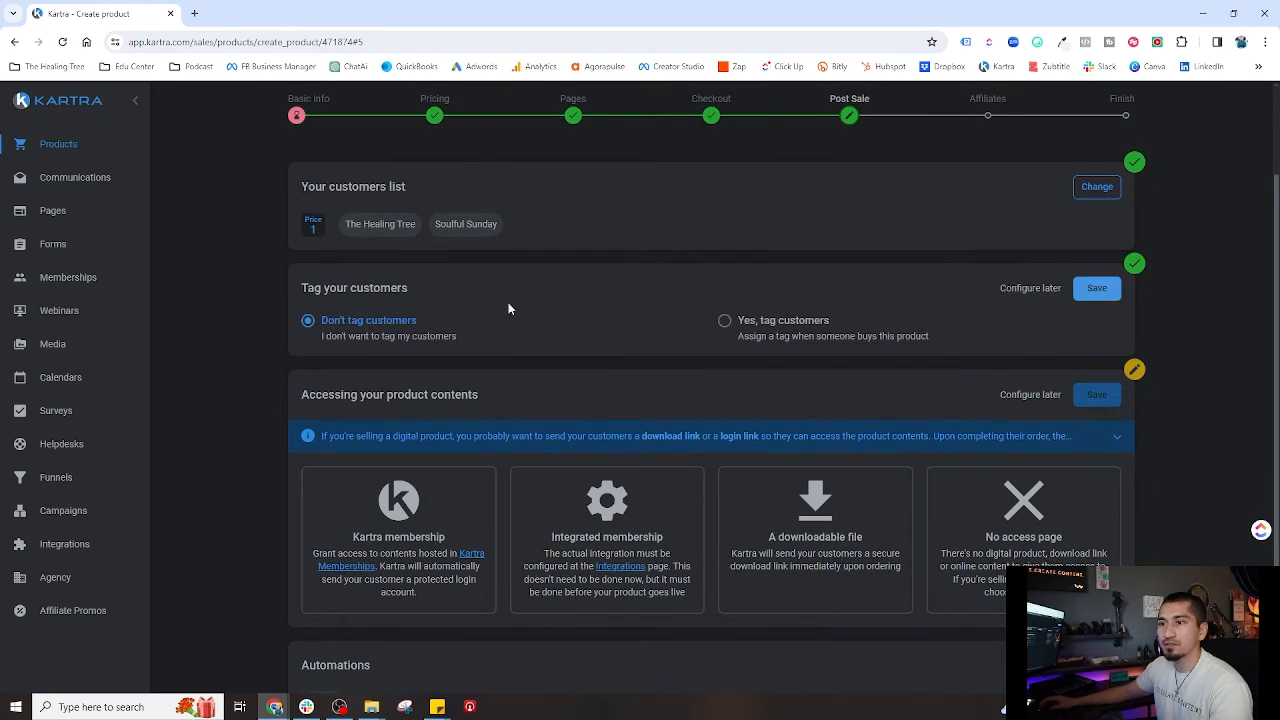
{"action": "left_click", "coordinate": [724, 320]}
{"action": "left_click", "coordinate": [389, 402]}
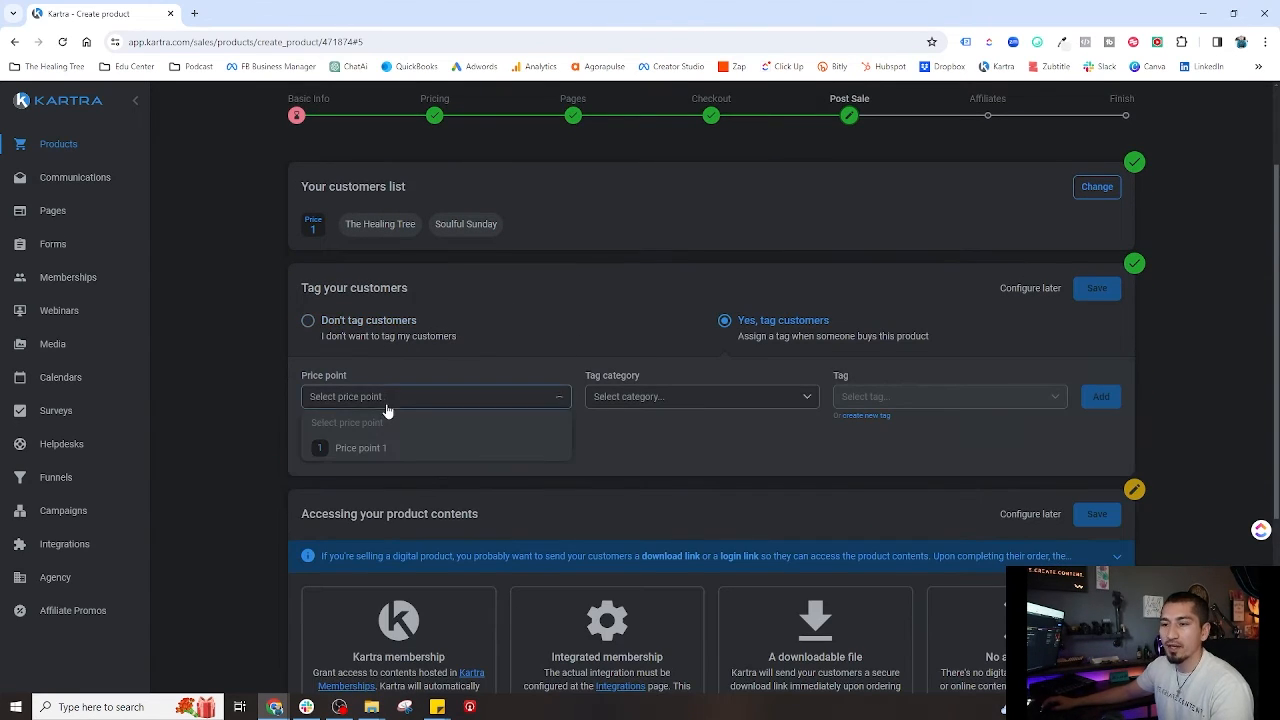
{"action": "left_click", "coordinate": [358, 450]}
{"action": "left_click", "coordinate": [657, 397]}
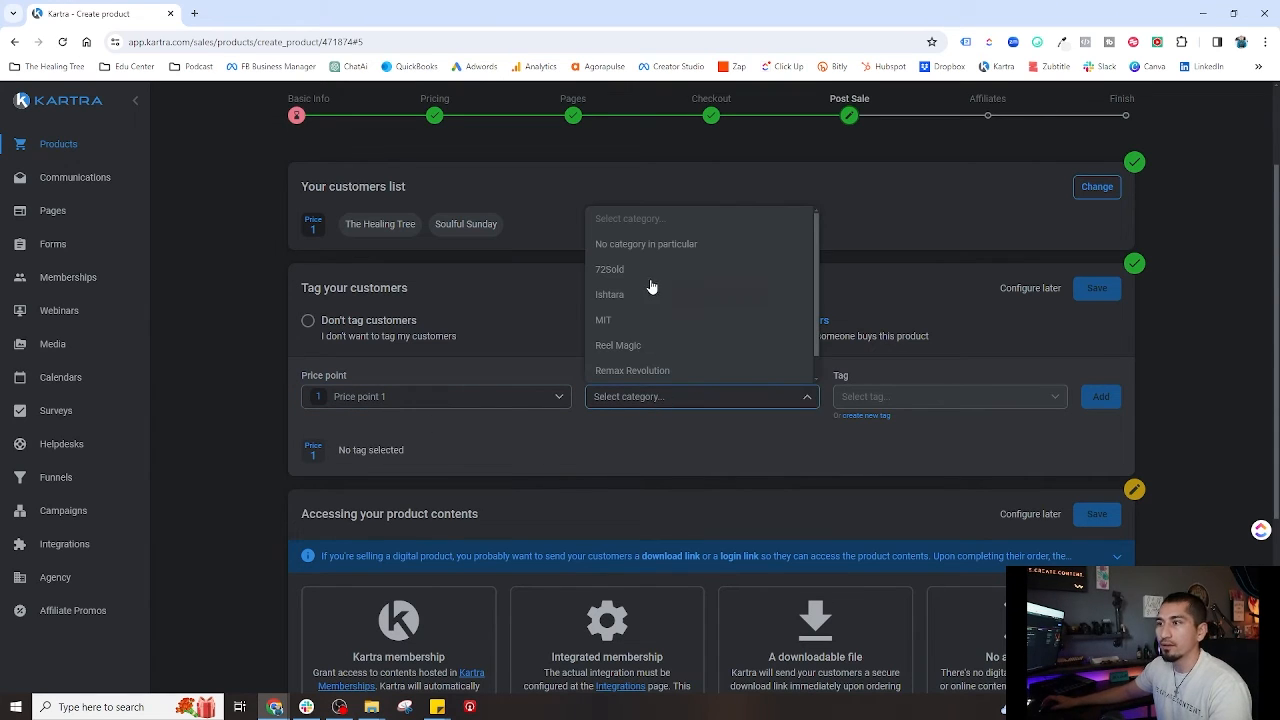
{"action": "scroll", "coordinate": [651, 288], "scroll_direction": "down", "scroll_amount": 1}
{"action": "left_click", "coordinate": [644, 372]}
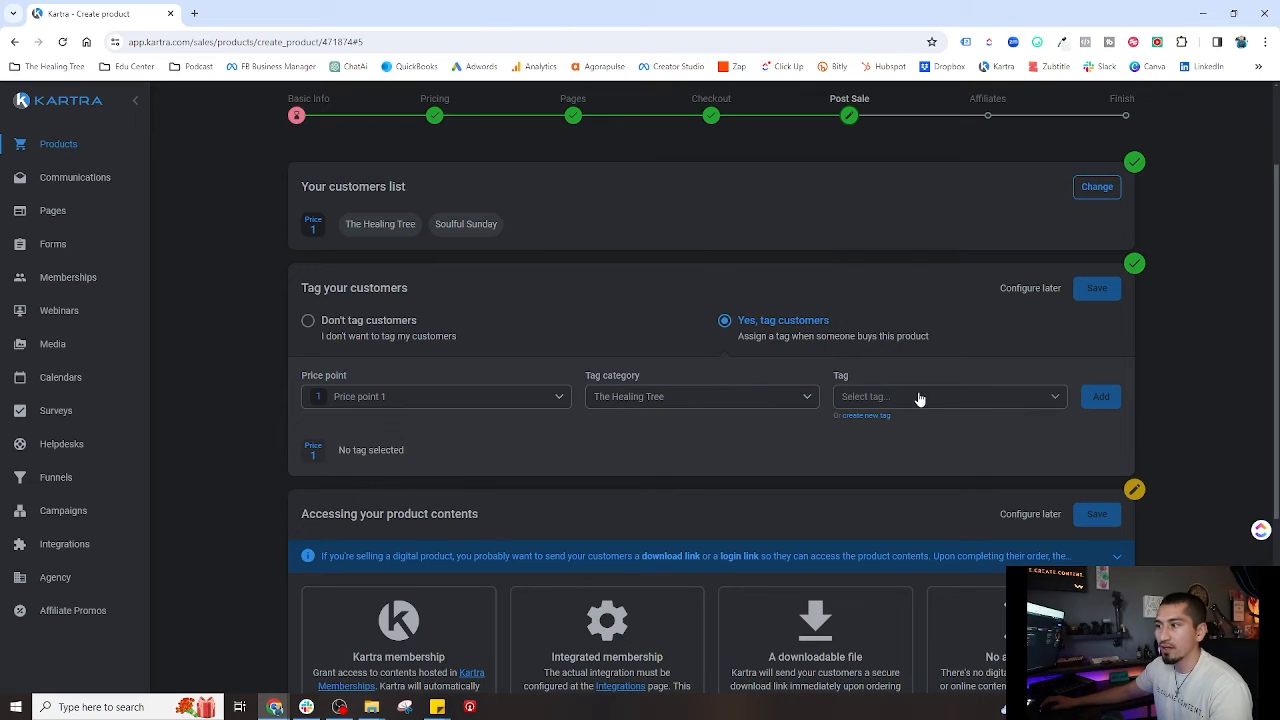
Select the tag The Healing Tree and add it to Price point 1.
{"action": "left_click", "coordinate": [909, 398]}
{"action": "scroll", "coordinate": [900, 362], "scroll_direction": "down", "scroll_amount": 4}
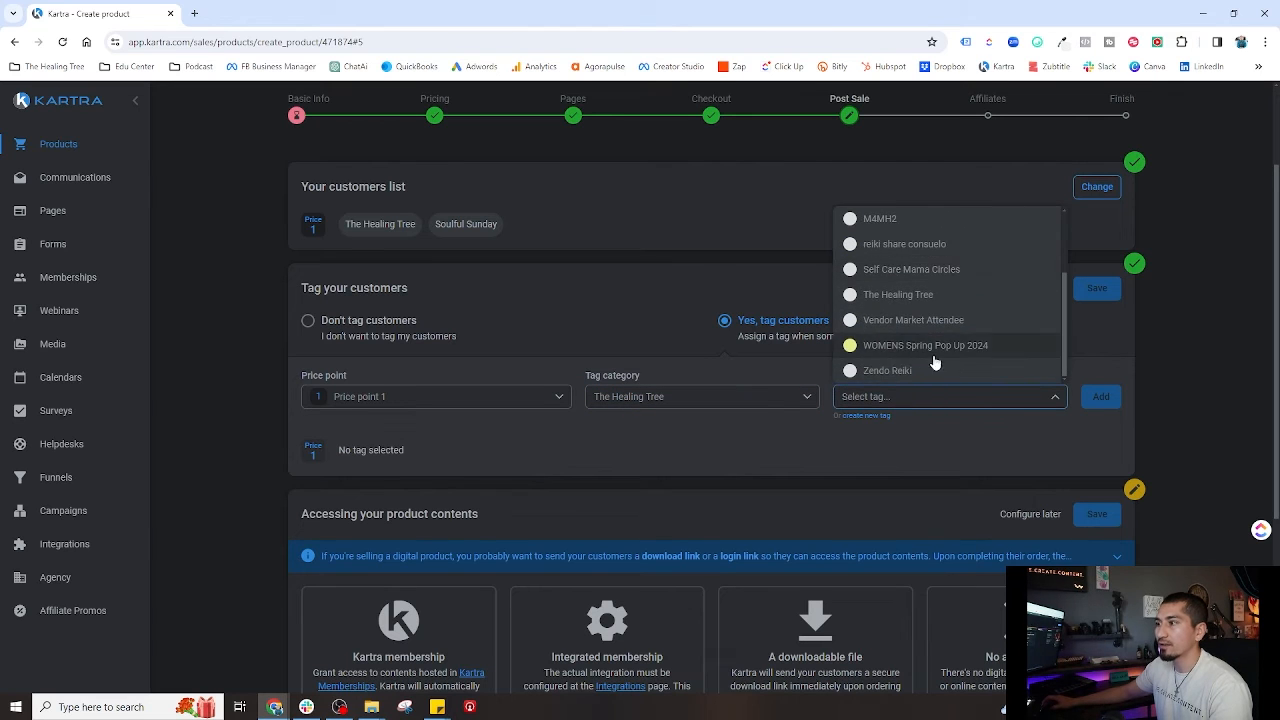
{"action": "left_click", "coordinate": [877, 237]}
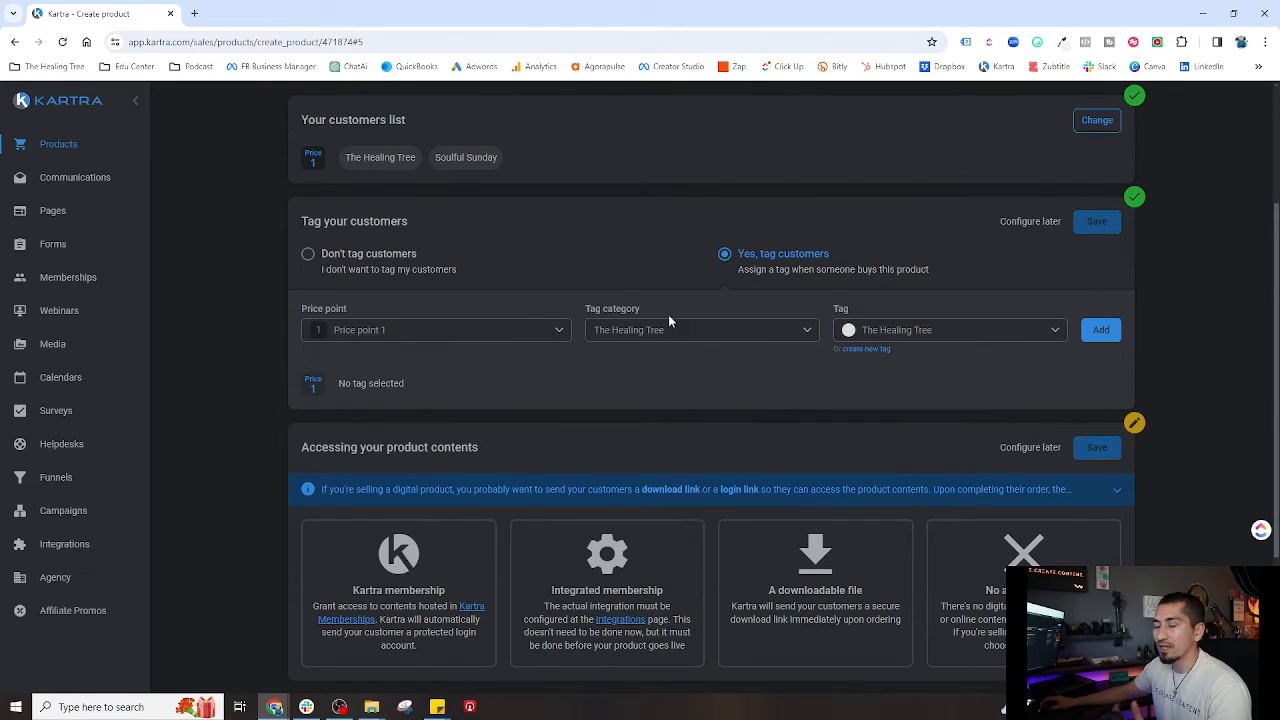
{"action": "scroll", "coordinate": [700, 300], "scroll_direction": "up", "scroll_amount": 1}
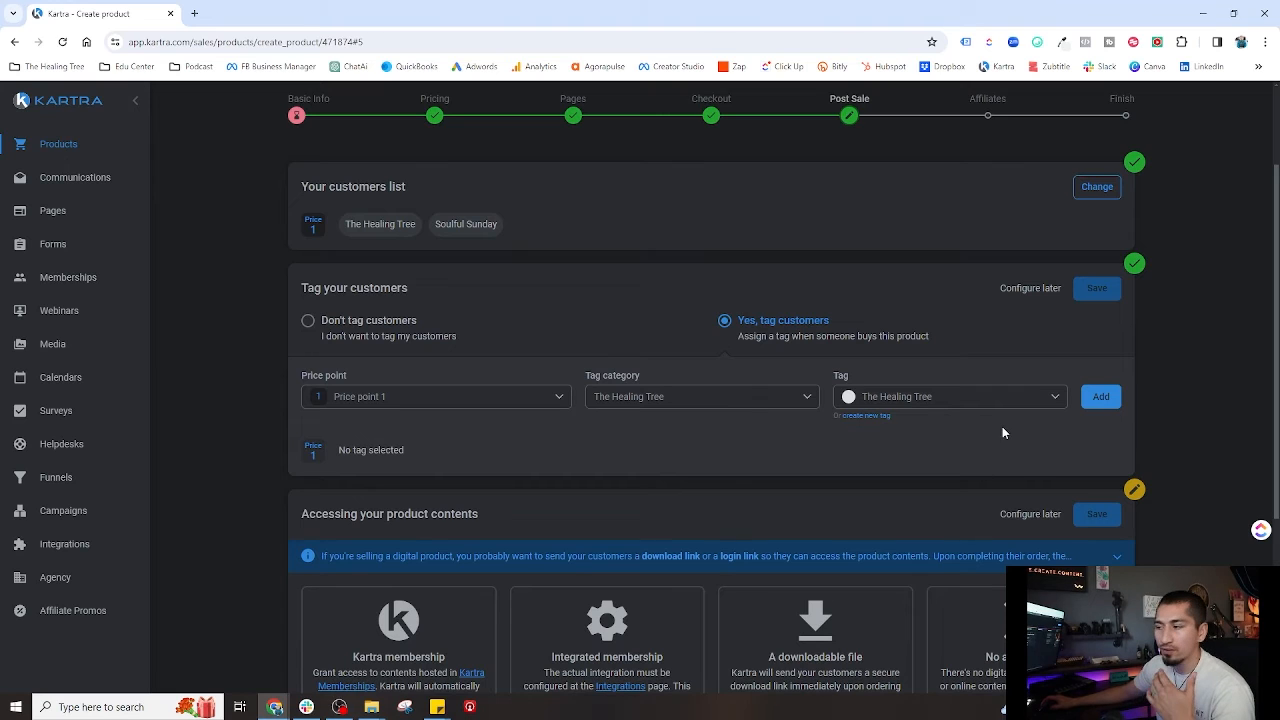
{"action": "left_click", "coordinate": [1101, 397]}
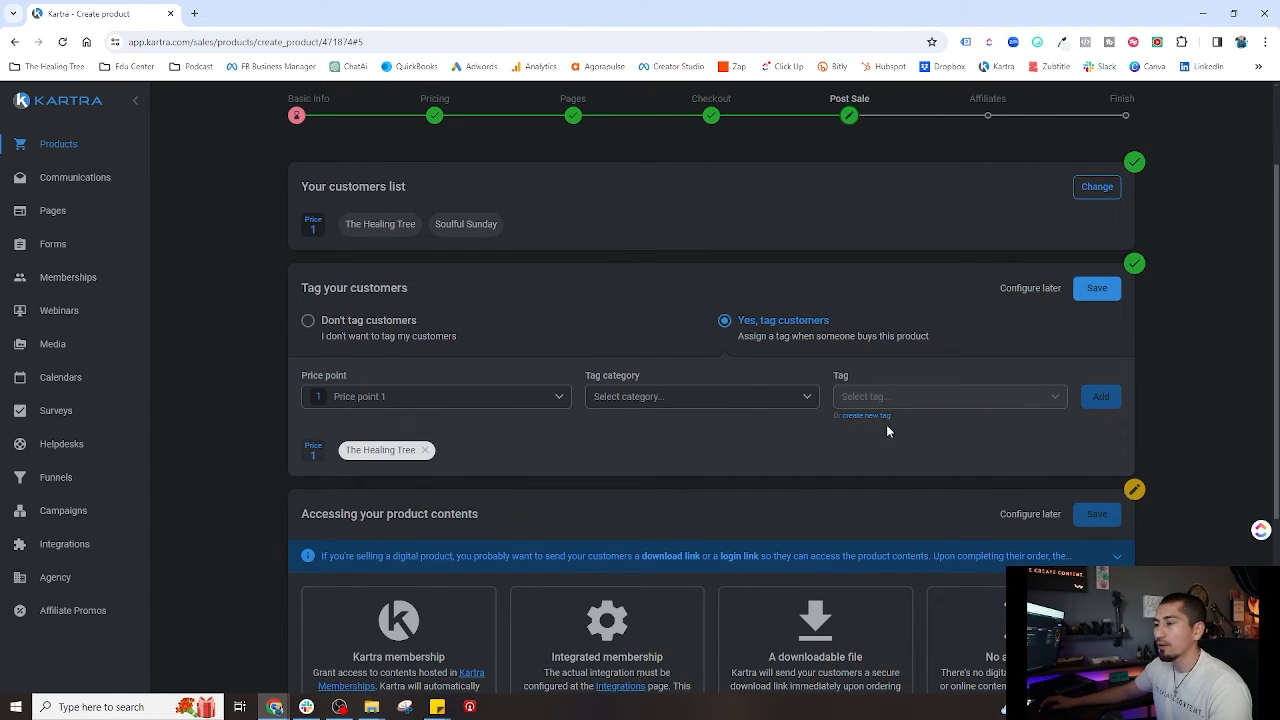
Choose the tag category The Healing Tree for Price point 1 and start a new tag named "Soulful Sunday Customers".
{"action": "left_click", "coordinate": [441, 404]}
{"action": "left_click", "coordinate": [431, 452]}
{"action": "left_click", "coordinate": [714, 397]}
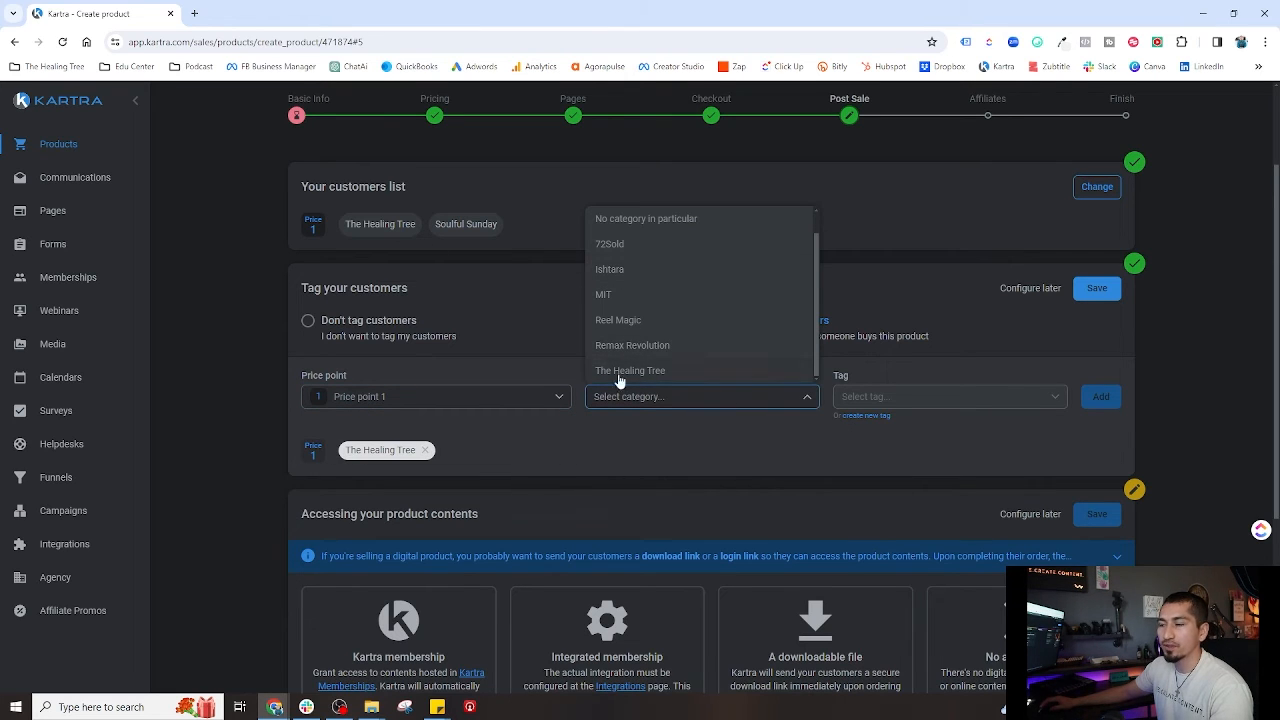
{"action": "scroll", "coordinate": [614, 371], "scroll_direction": "down", "scroll_amount": 1}
{"action": "left_click", "coordinate": [657, 303]}
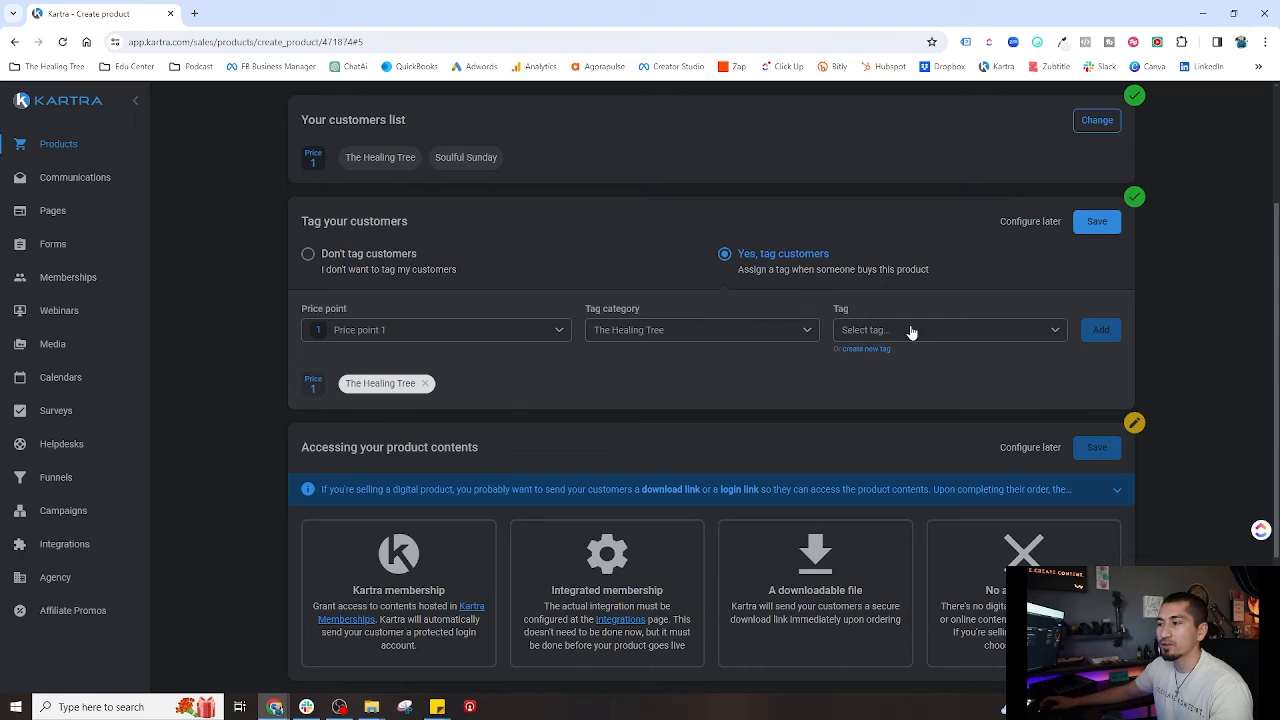
{"action": "left_click", "coordinate": [872, 349]}
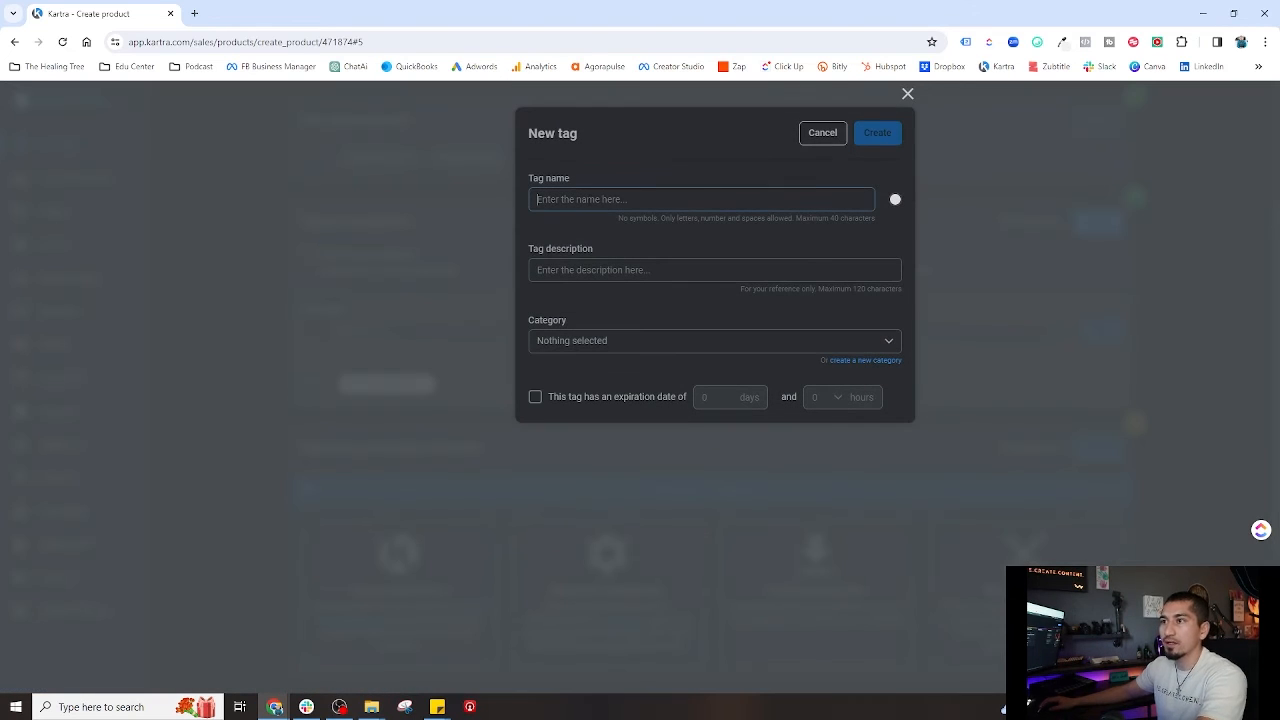
{"action": "left_click", "coordinate": [600, 198]}
{"action": "type", "text": "Sould"}
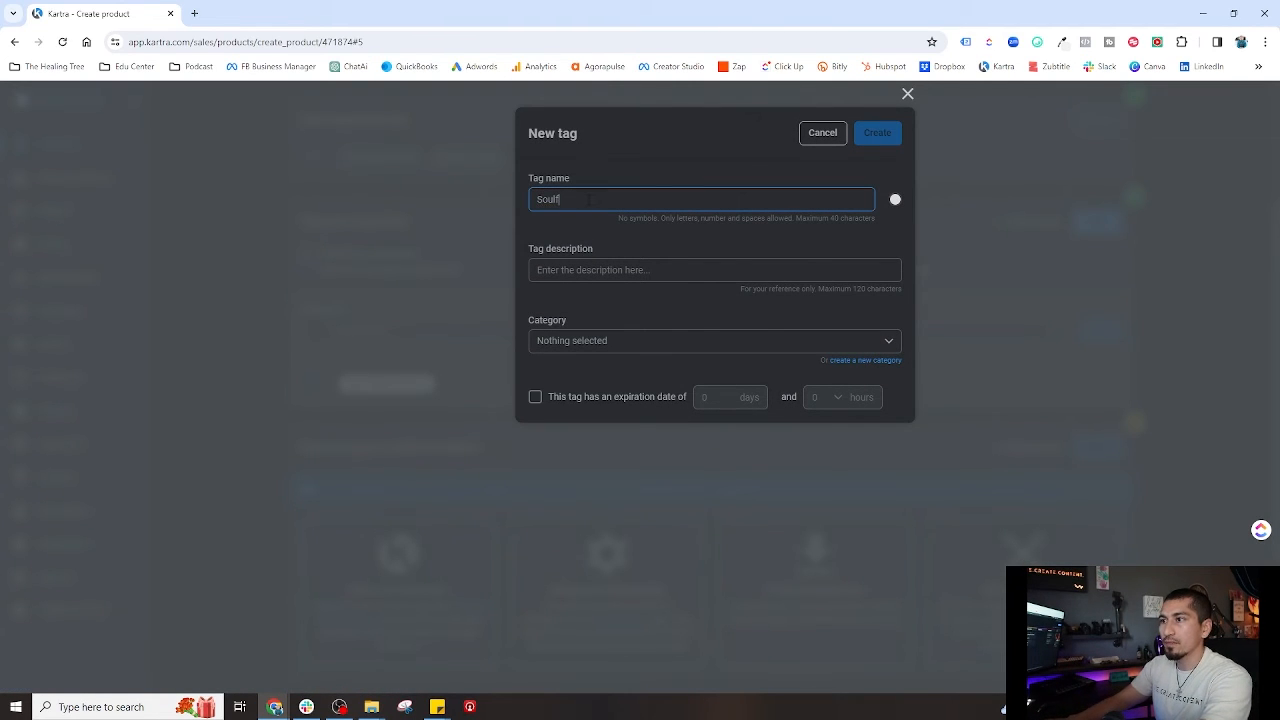
{"action": "type", "text": "ul Sunday "}
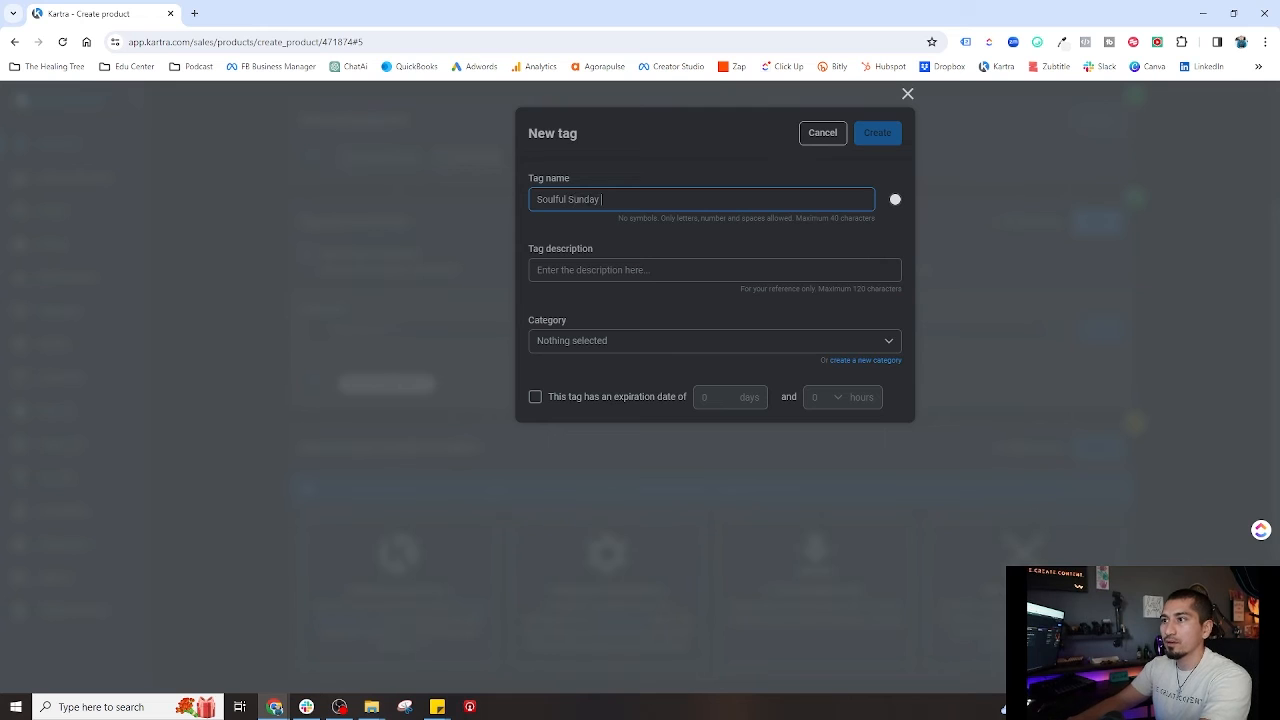
{"action": "type", "text": "Cuttomers"}
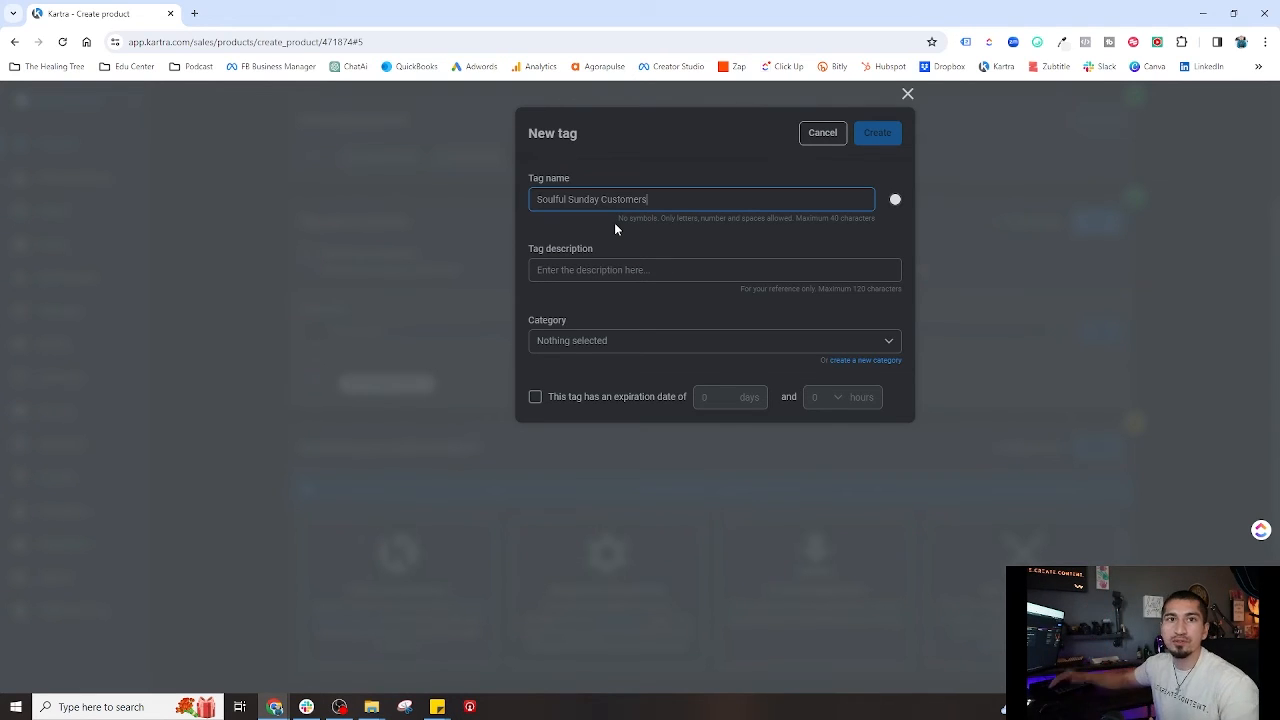
Describe the new tag as "All people who have purchased a ticket to Soulful Sunday" and assign it to the category The Healing Tree.
{"action": "left_click", "coordinate": [617, 263]}
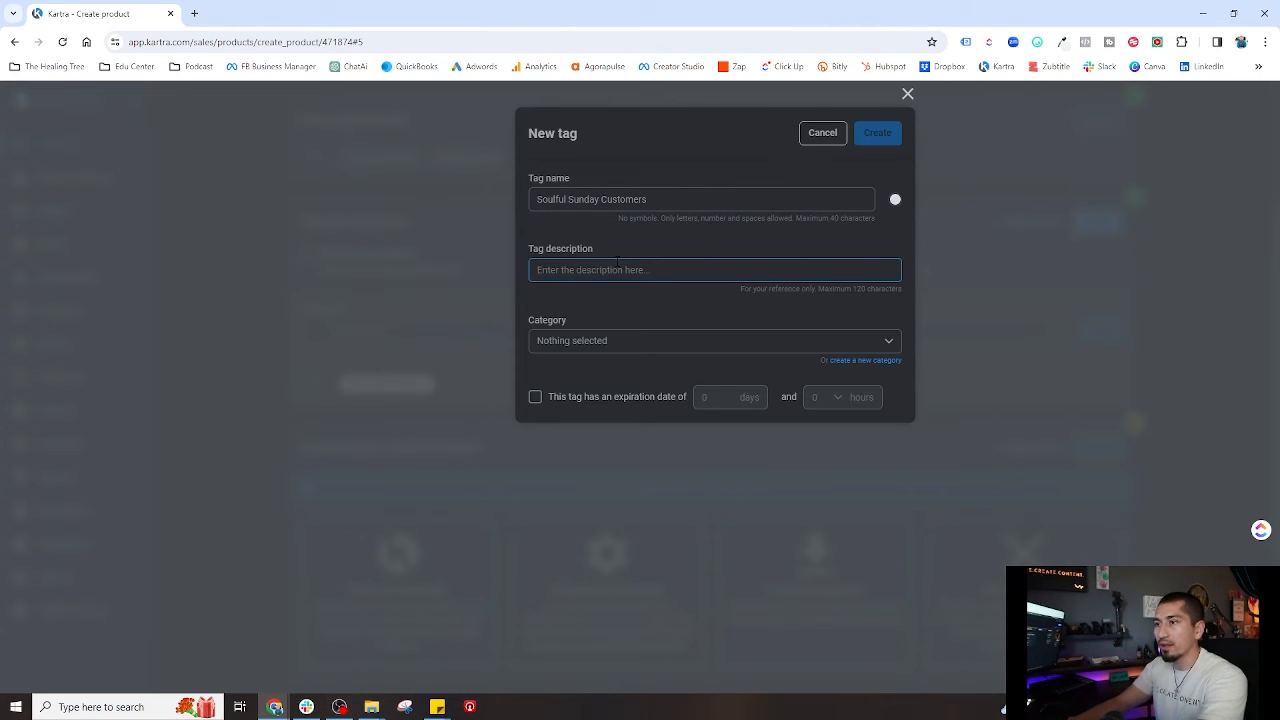
{"action": "type", "text": "All"}
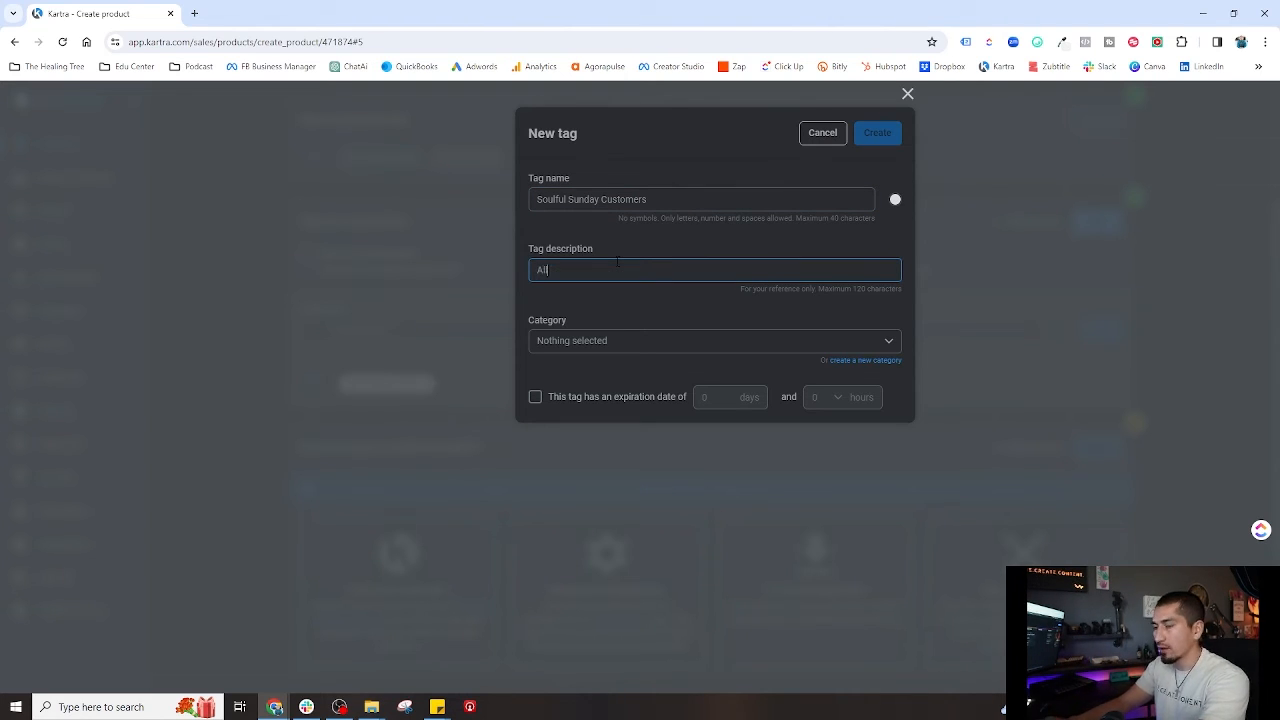
{"action": "type", "text": " people who h"}
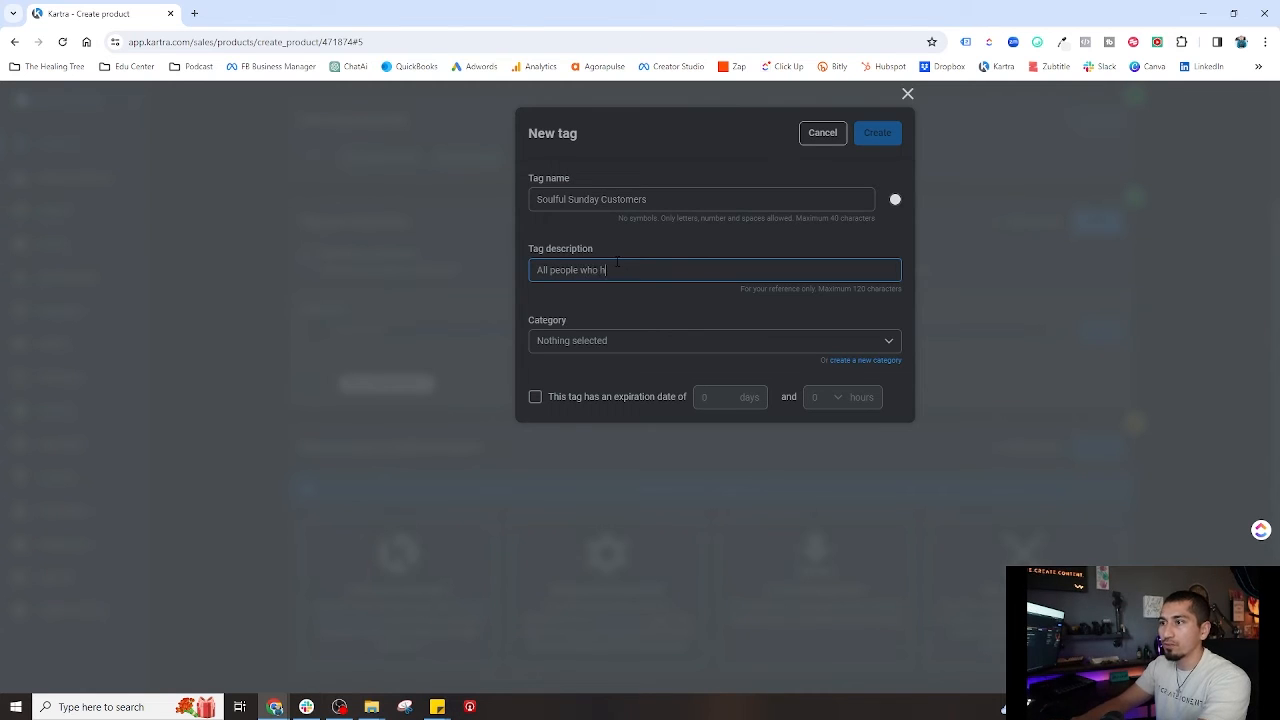
{"action": "type", "text": "ave purchased"}
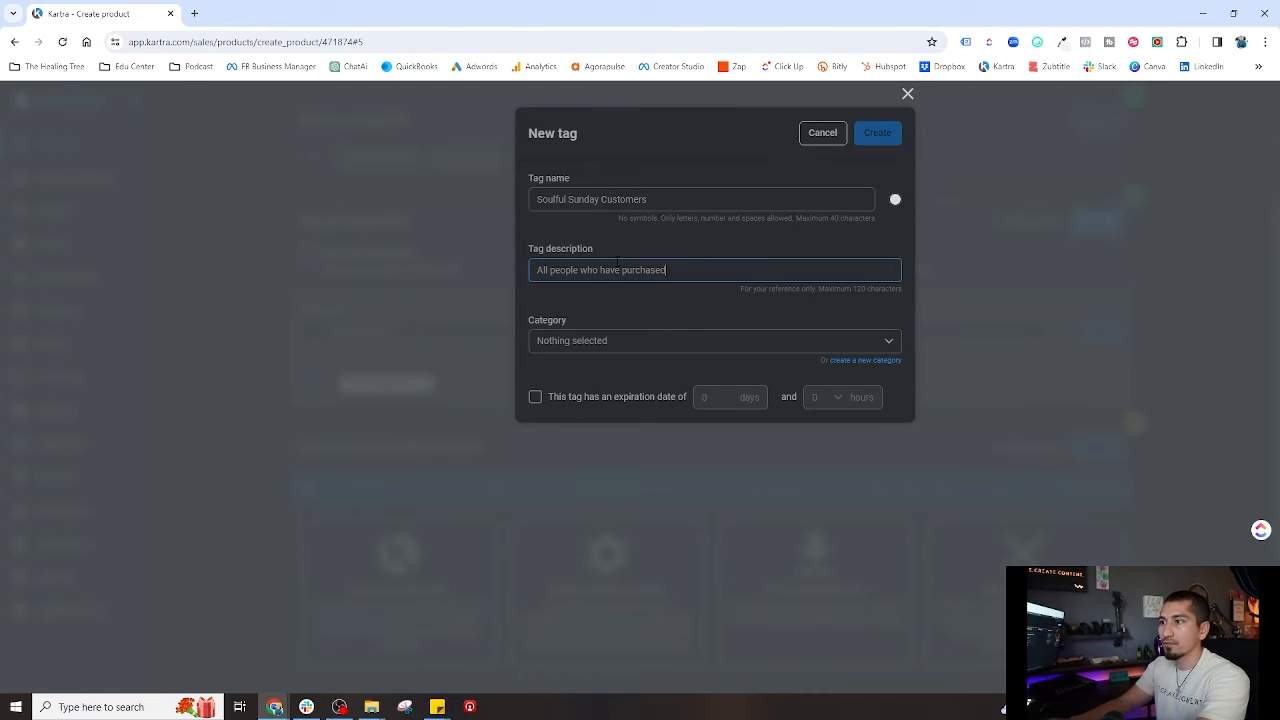
{"action": "type", "text": " a ticket to Soulful Sunday"}
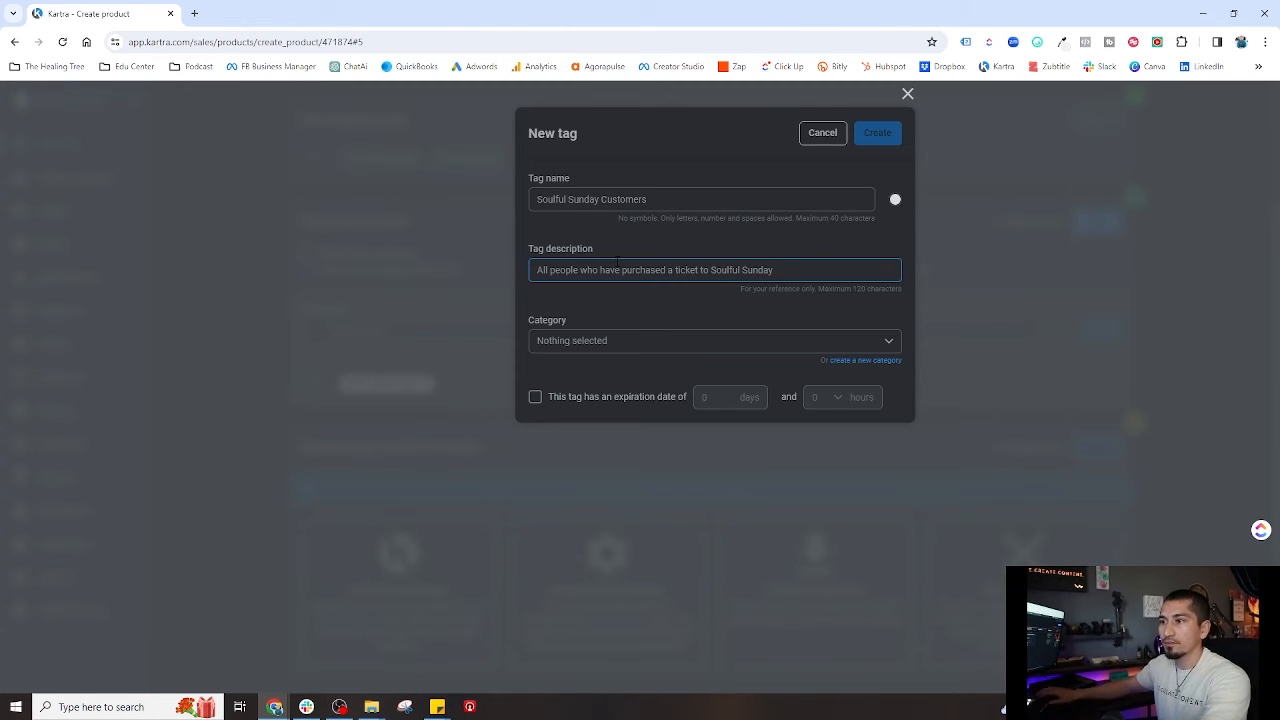
{"action": "left_click", "coordinate": [608, 340]}
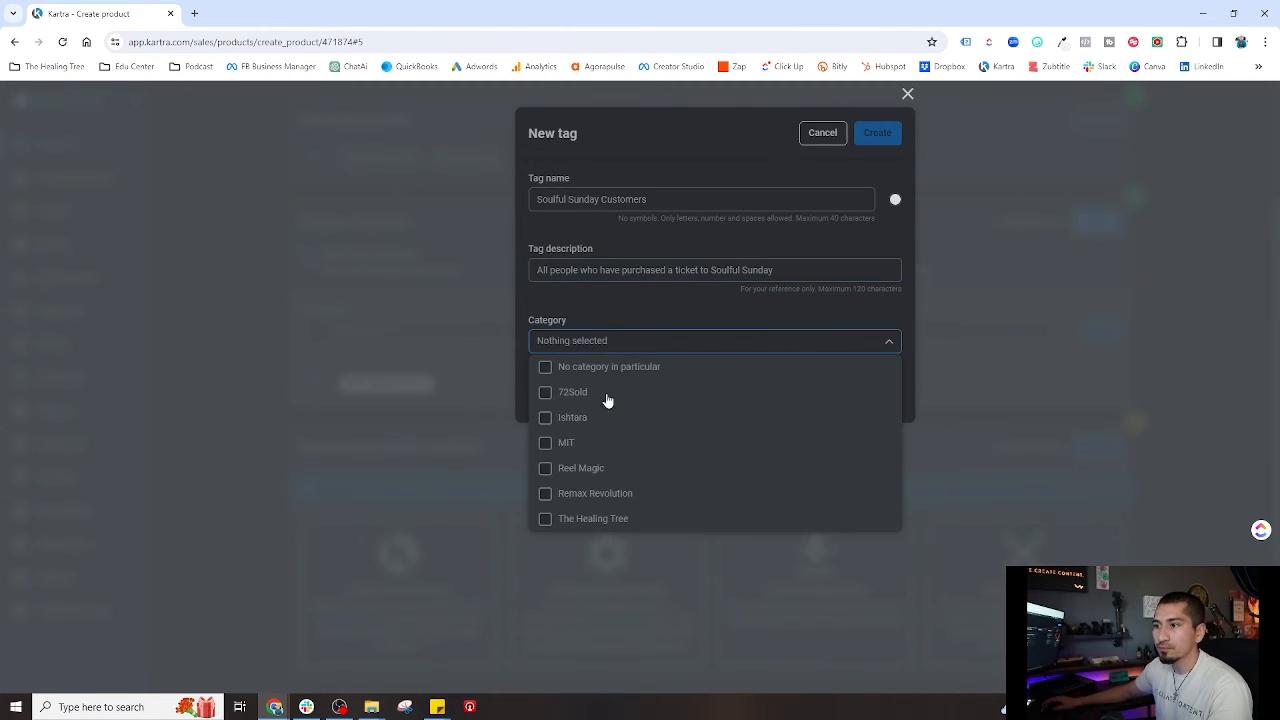
{"action": "left_click", "coordinate": [572, 520]}
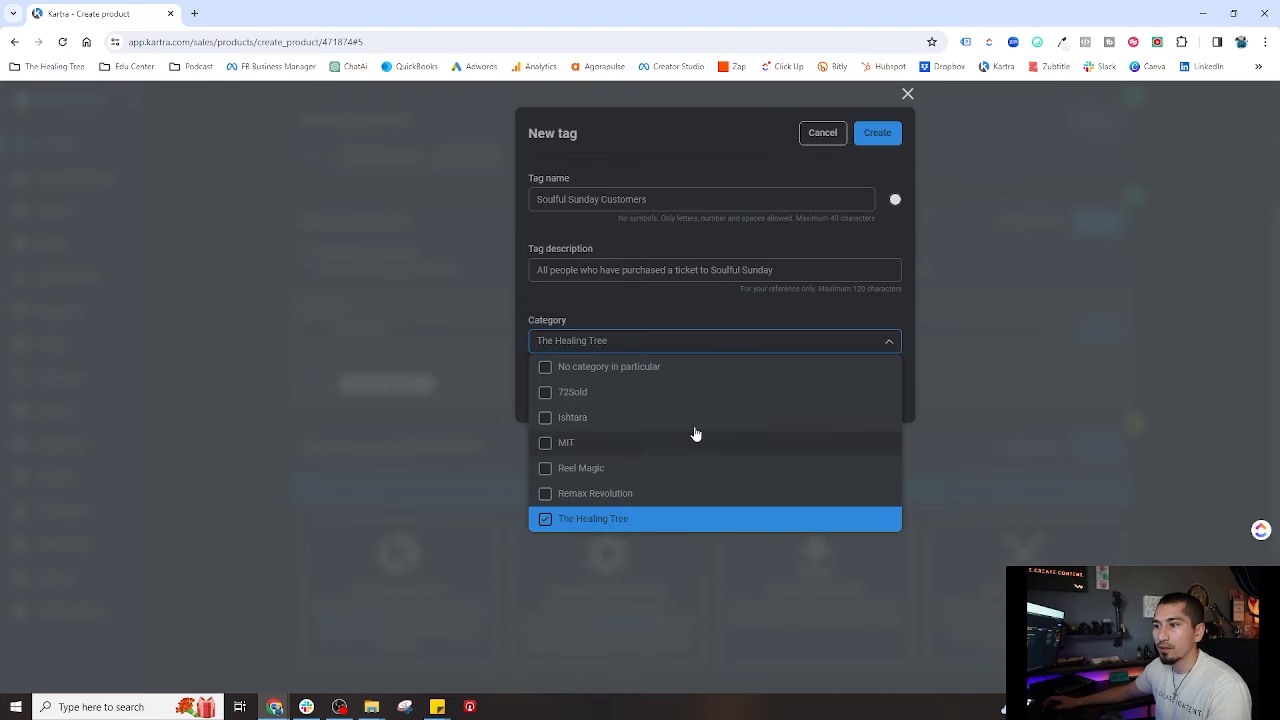
{"action": "left_click", "coordinate": [619, 312]}
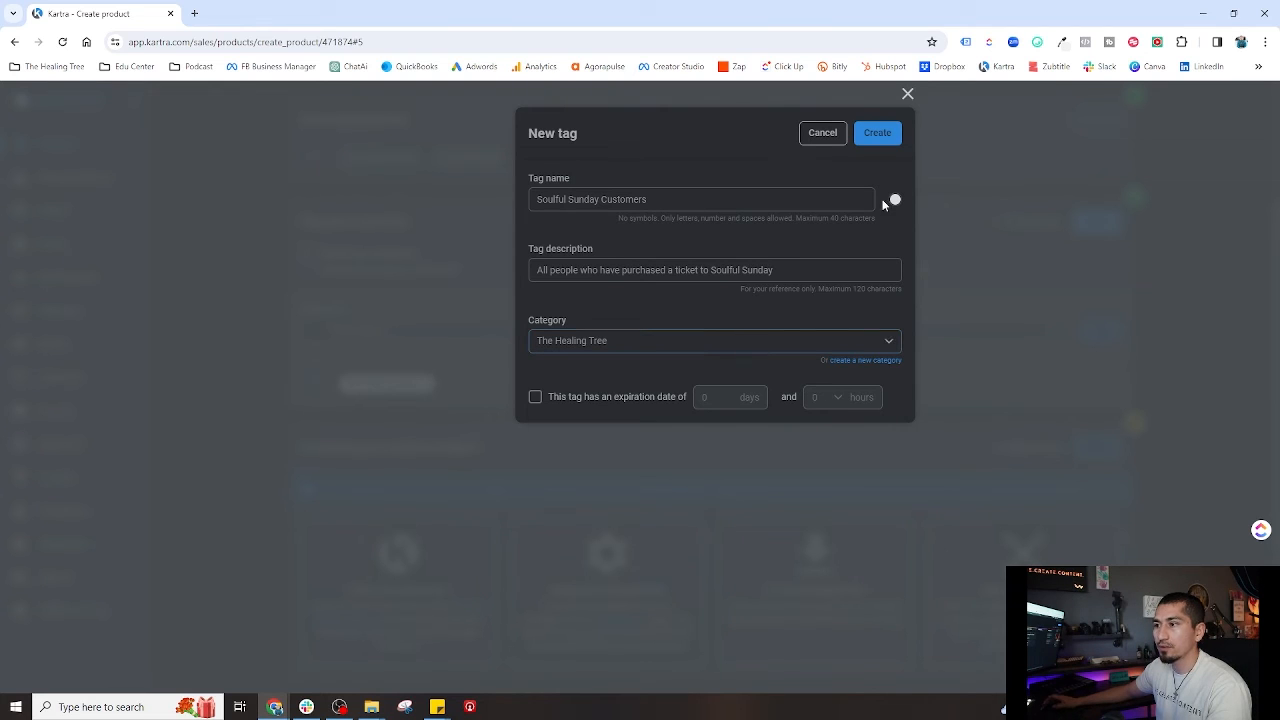
Create the Soulful Sunday Customers tag and save it for Price point 1 in the customer tagging setting.
{"action": "left_click", "coordinate": [877, 133]}
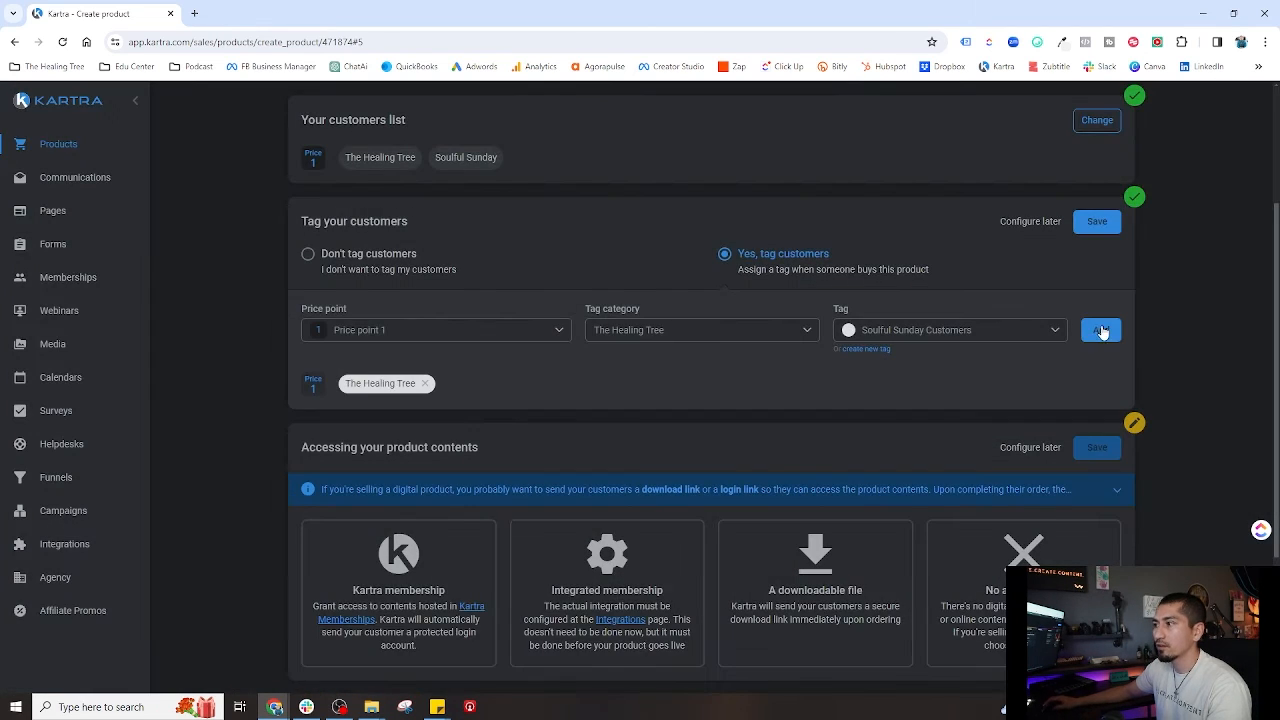
{"action": "left_click", "coordinate": [1100, 330]}
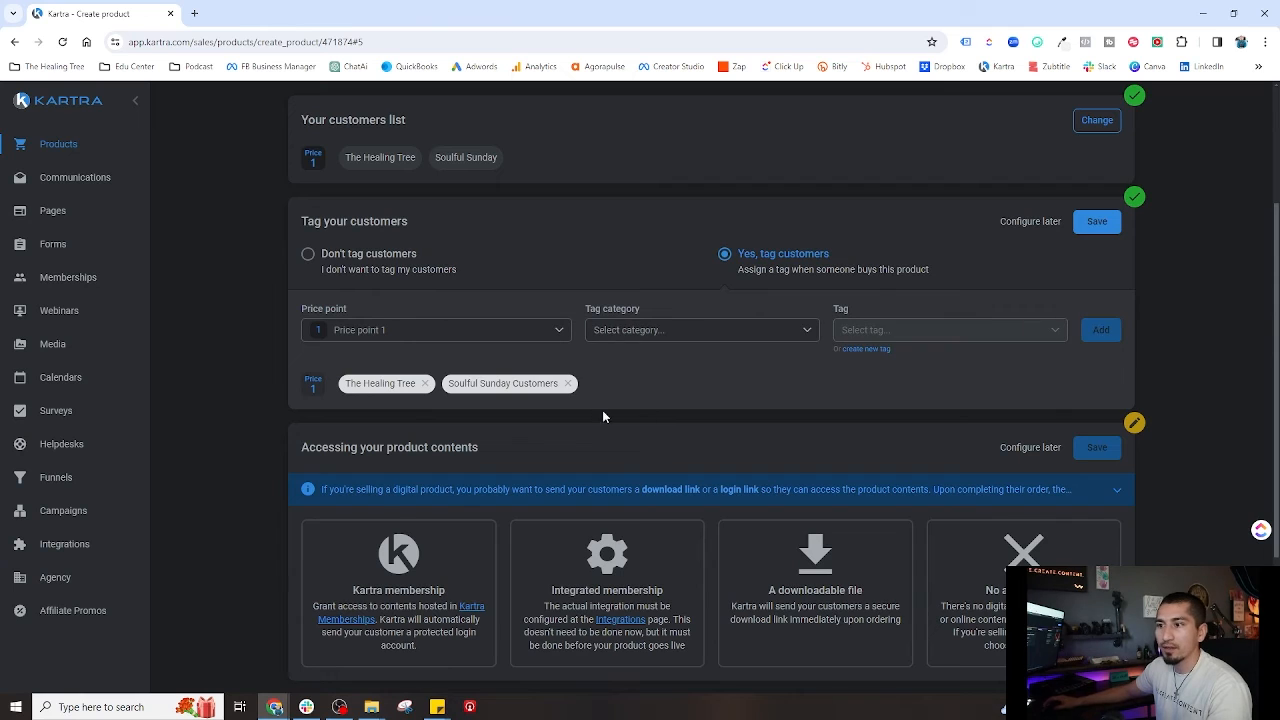
{"action": "left_click", "coordinate": [1096, 224]}
Set access to the product contents to No access page and save the setting.
{"action": "scroll", "coordinate": [438, 441], "scroll_direction": "down", "scroll_amount": 1}
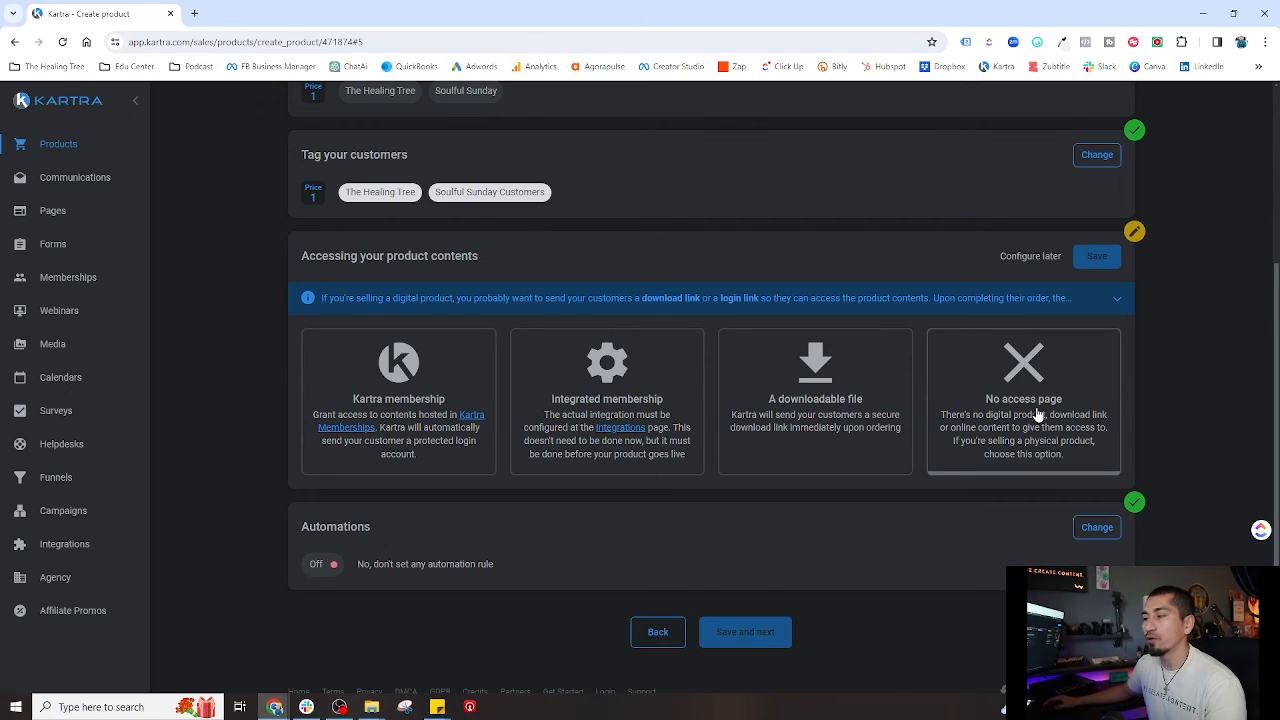
{"action": "left_click", "coordinate": [1020, 440]}
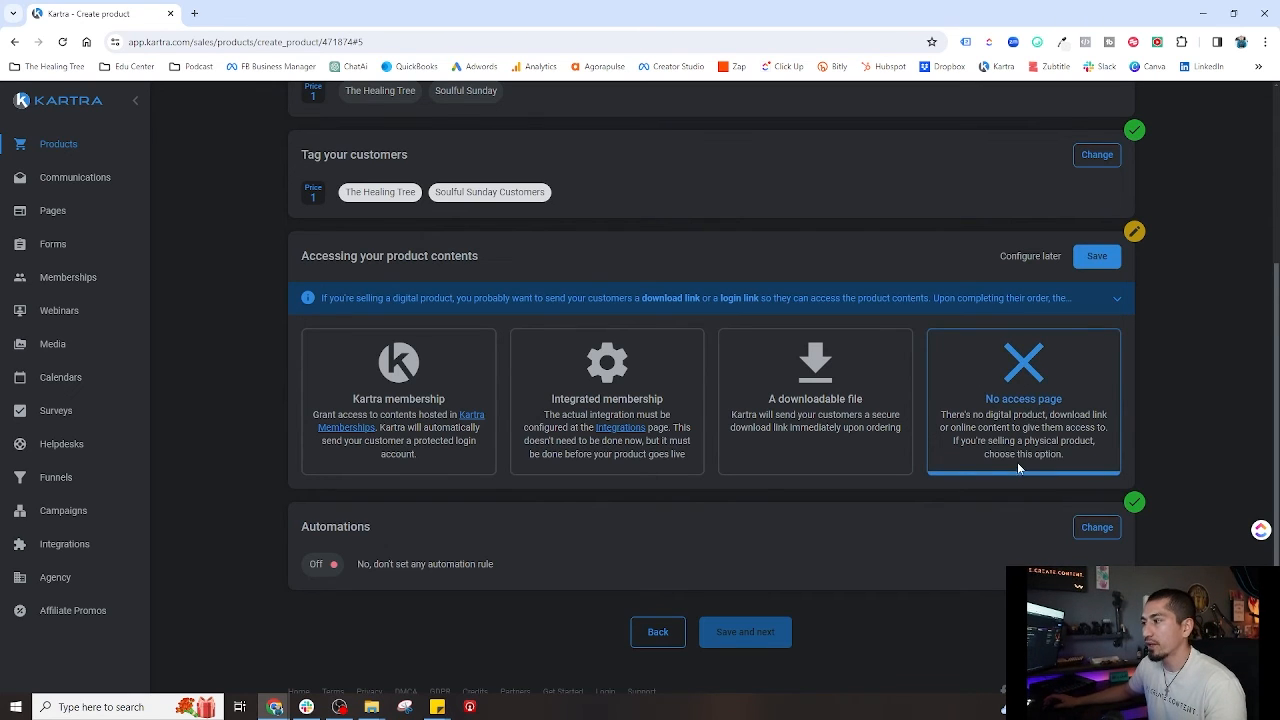
{"action": "left_click", "coordinate": [1096, 258]}
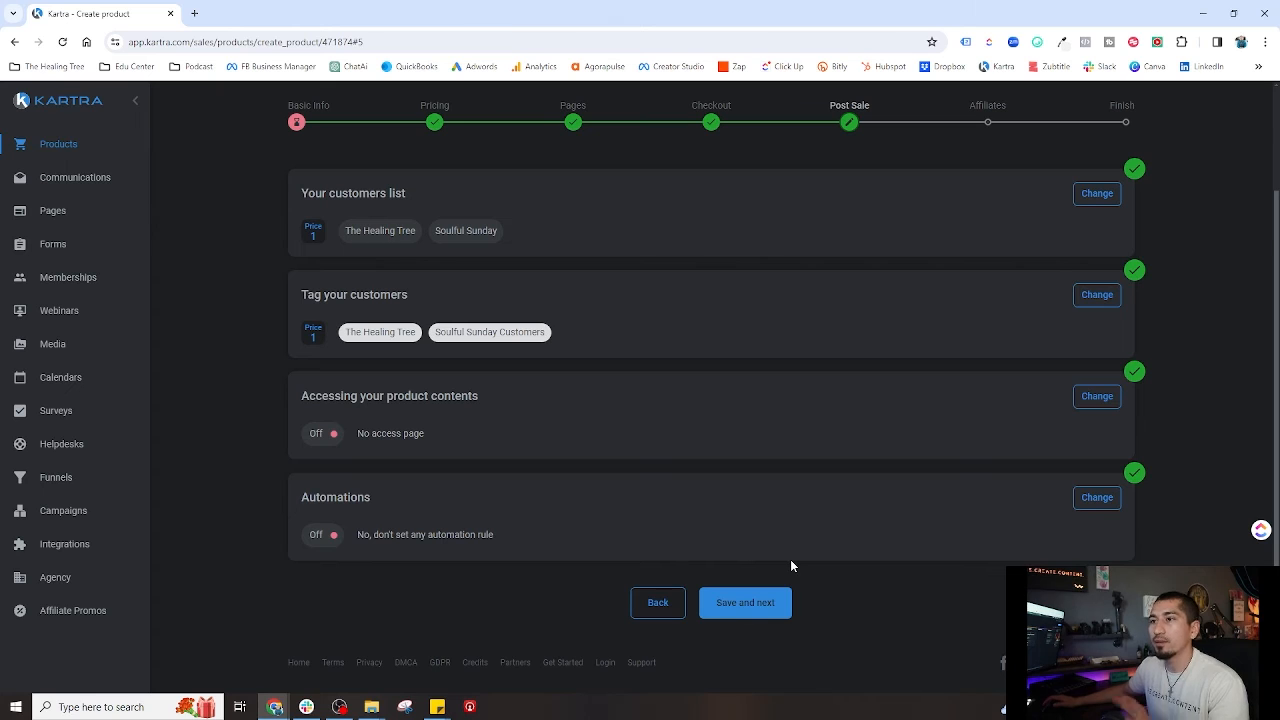
Save the Post Sale stage and continue through Affiliates to Finish, leaving both affiliate programs off.
{"action": "left_click", "coordinate": [745, 603]}
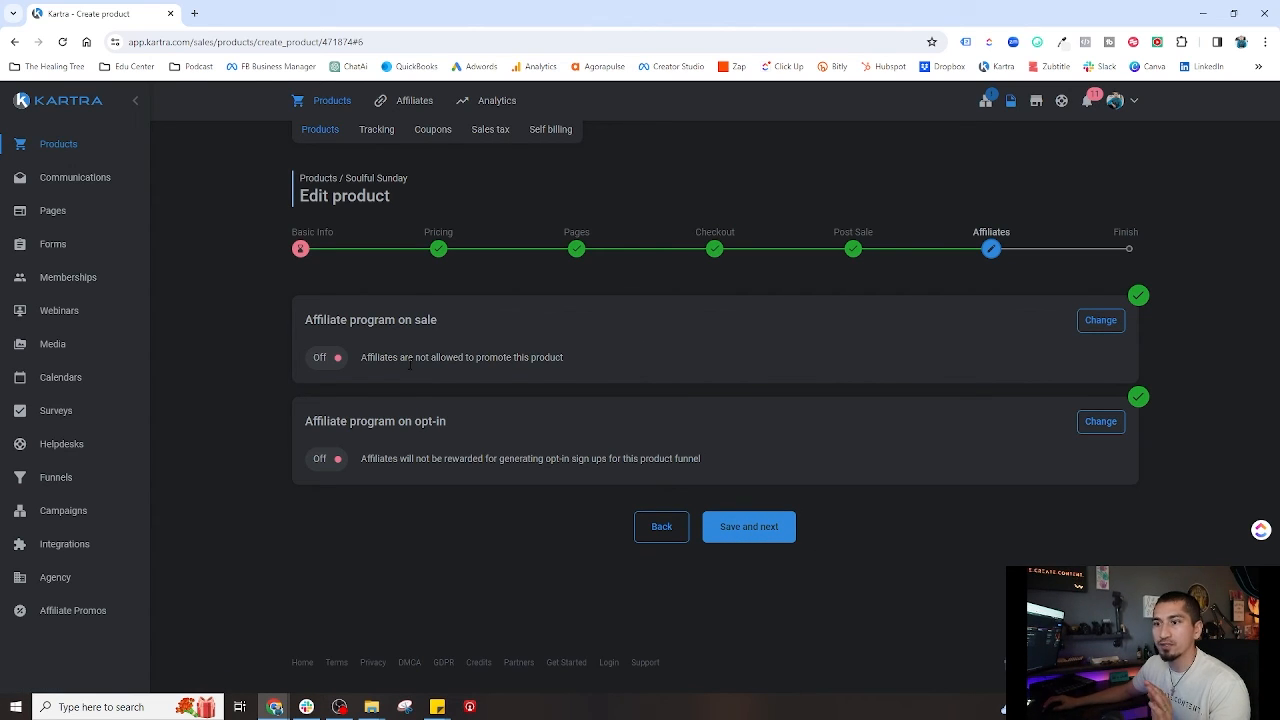
{"action": "left_click", "coordinate": [752, 530]}
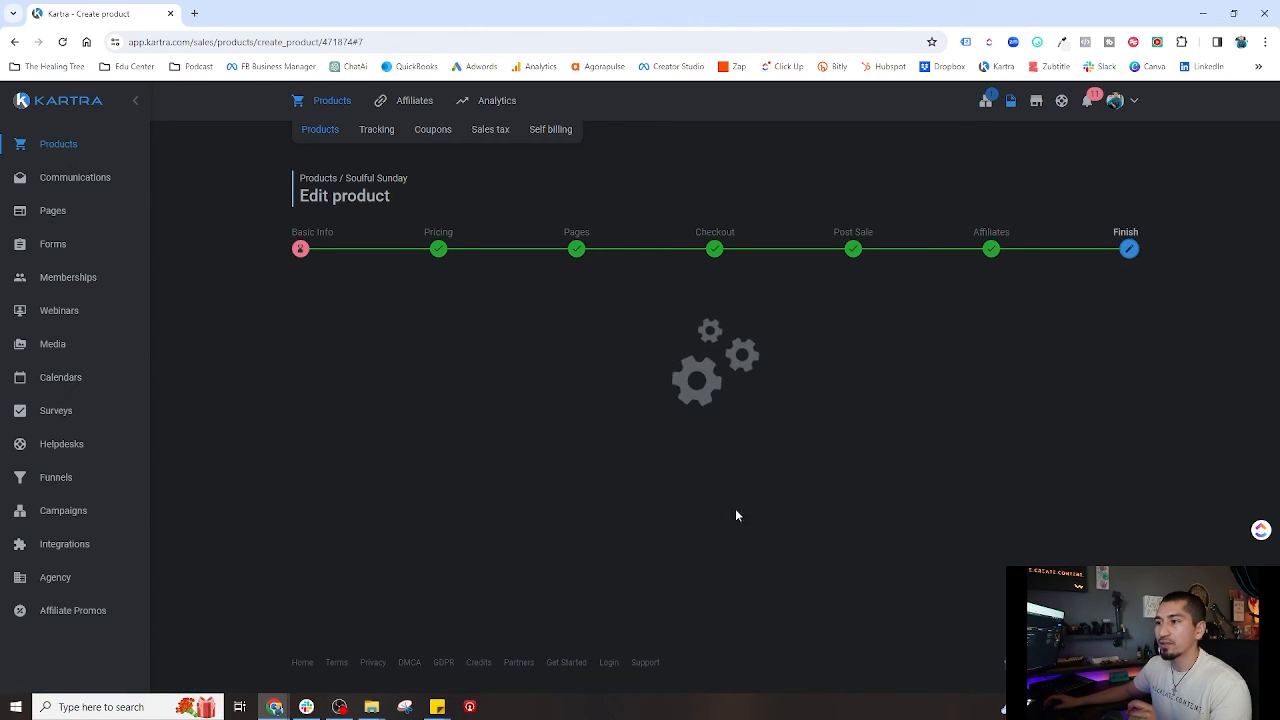